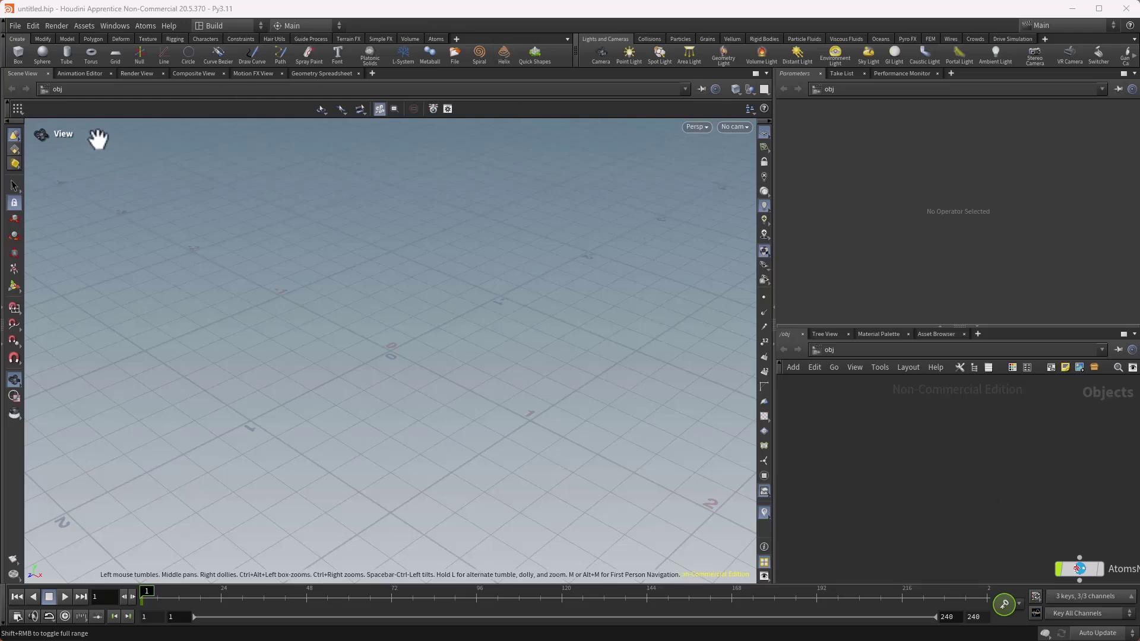
- Open the Atoms Clip Cloth Exporter and select the AtomsNode in the network
click(146, 25)
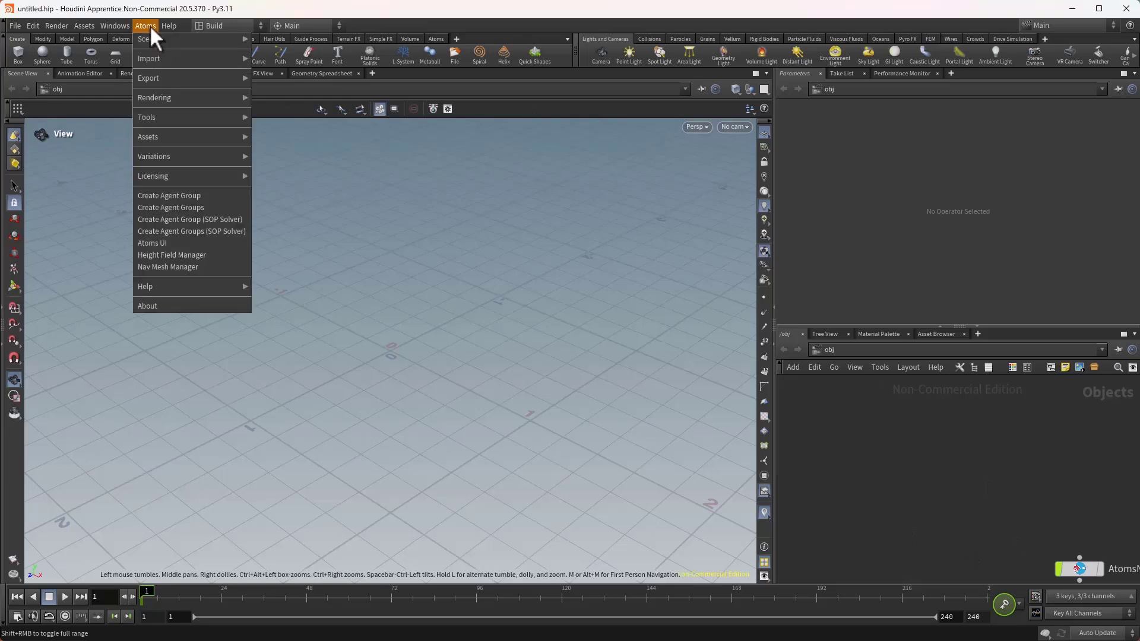
mouse_move(219, 42)
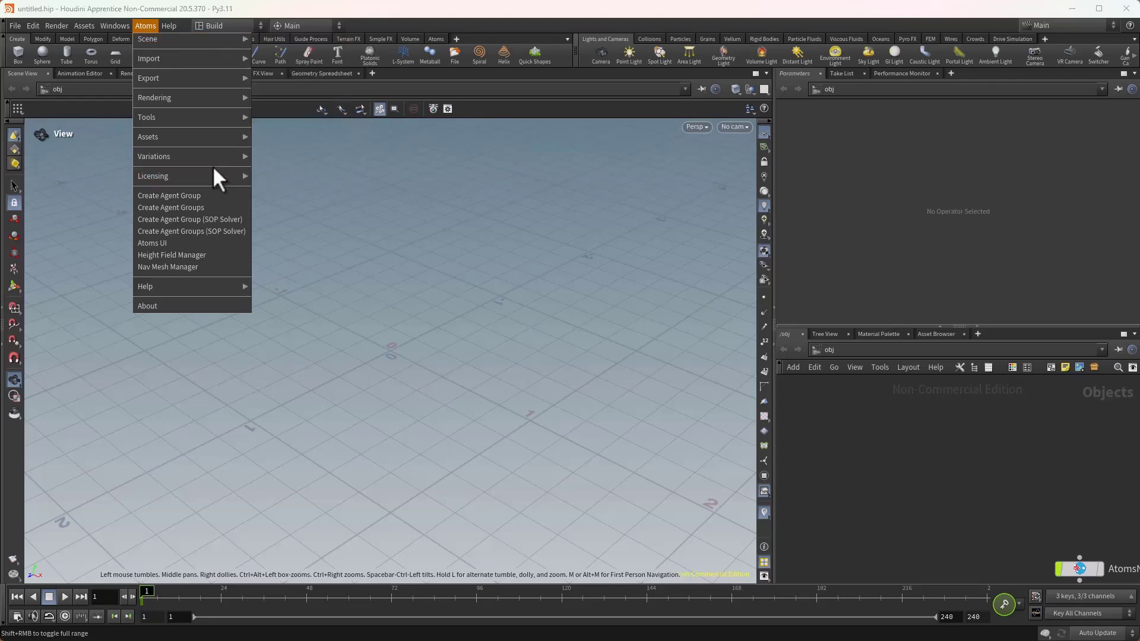
mouse_move(161, 82)
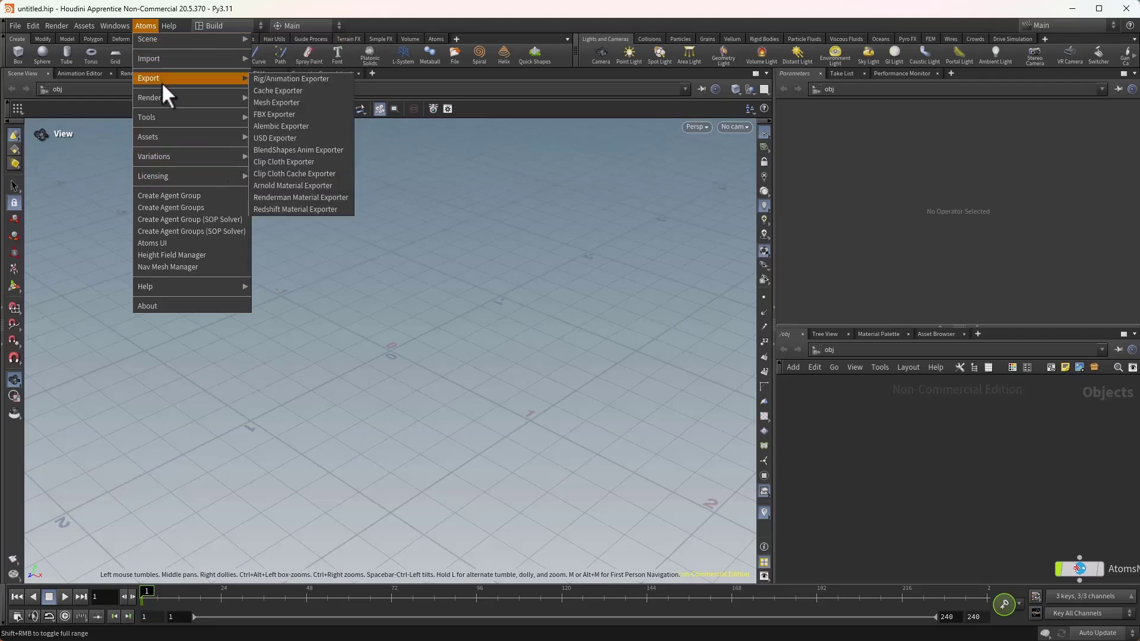
click(290, 164)
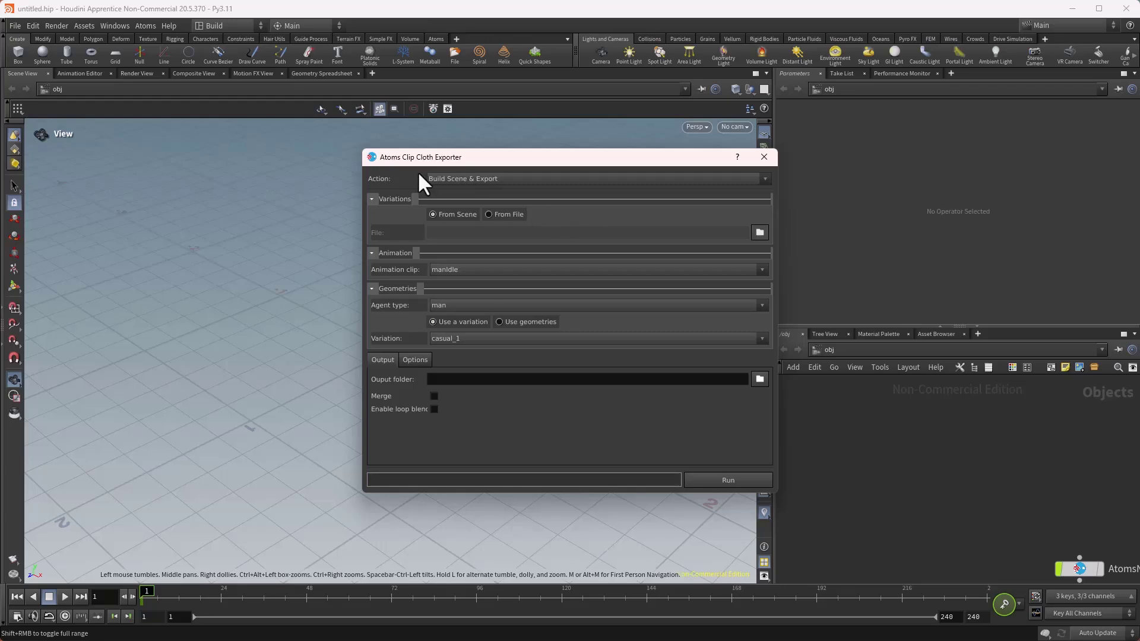
drag(442, 155, 389, 155)
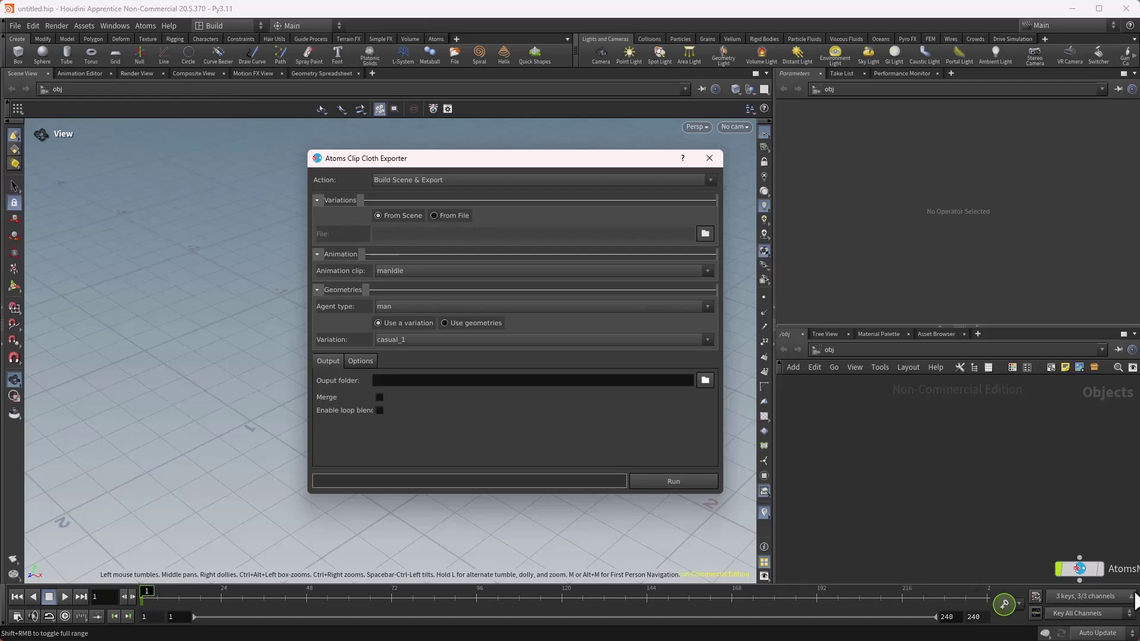
click(1080, 569)
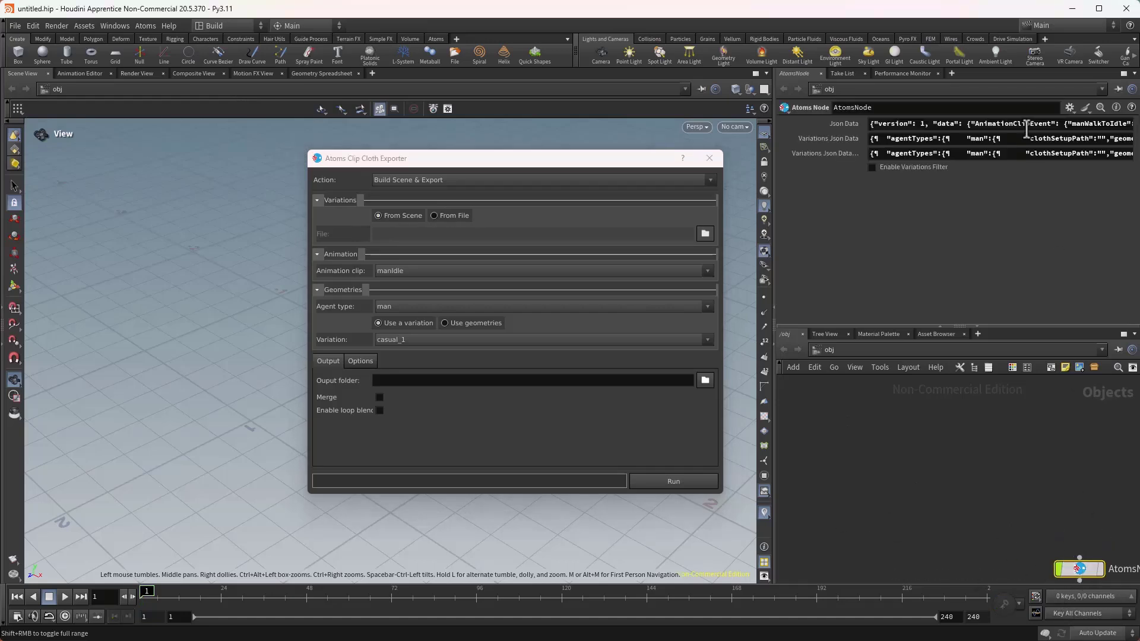
- Set the exporter's animation clip to manWalk
click(418, 270)
scroll(450, 317, down, 3)
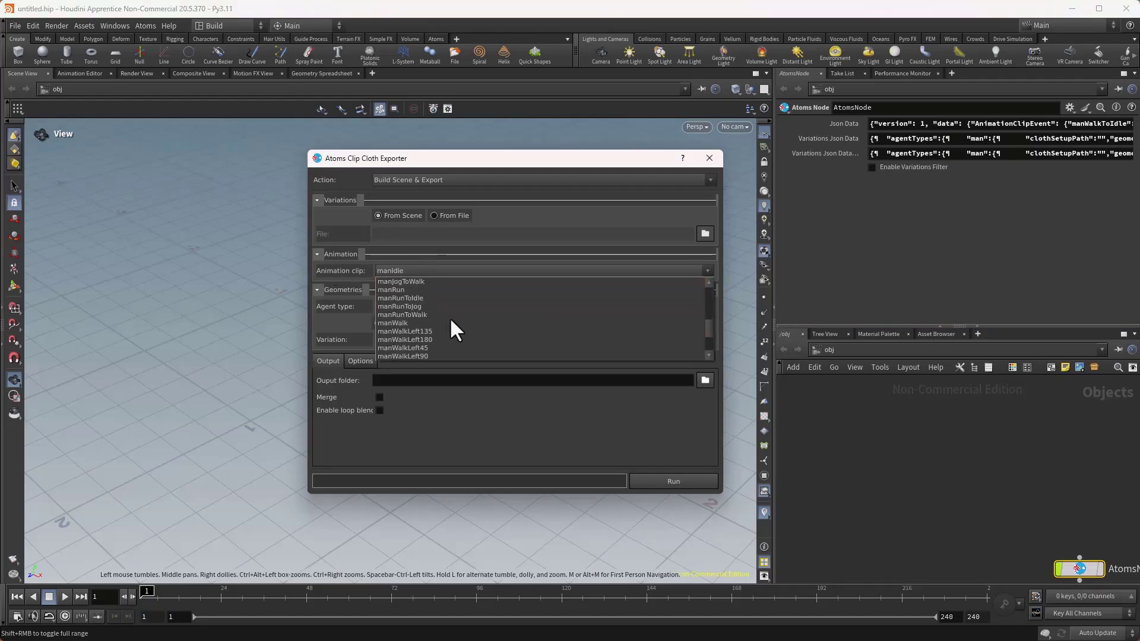
scroll(449, 317, up, 2)
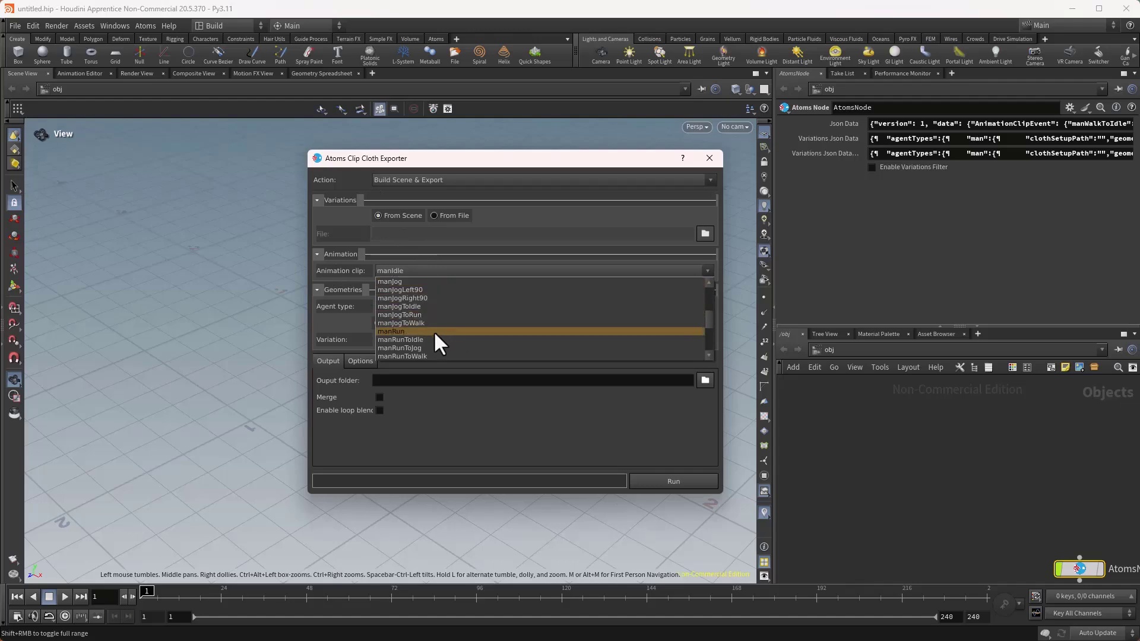
scroll(432, 336, up, 4)
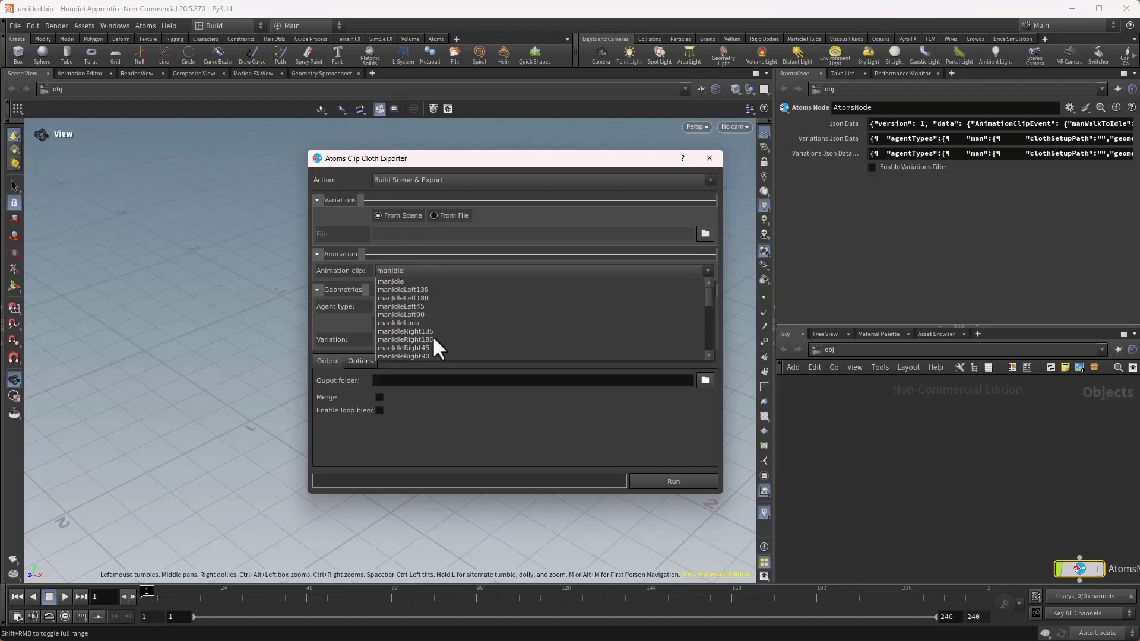
scroll(432, 336, down, 5)
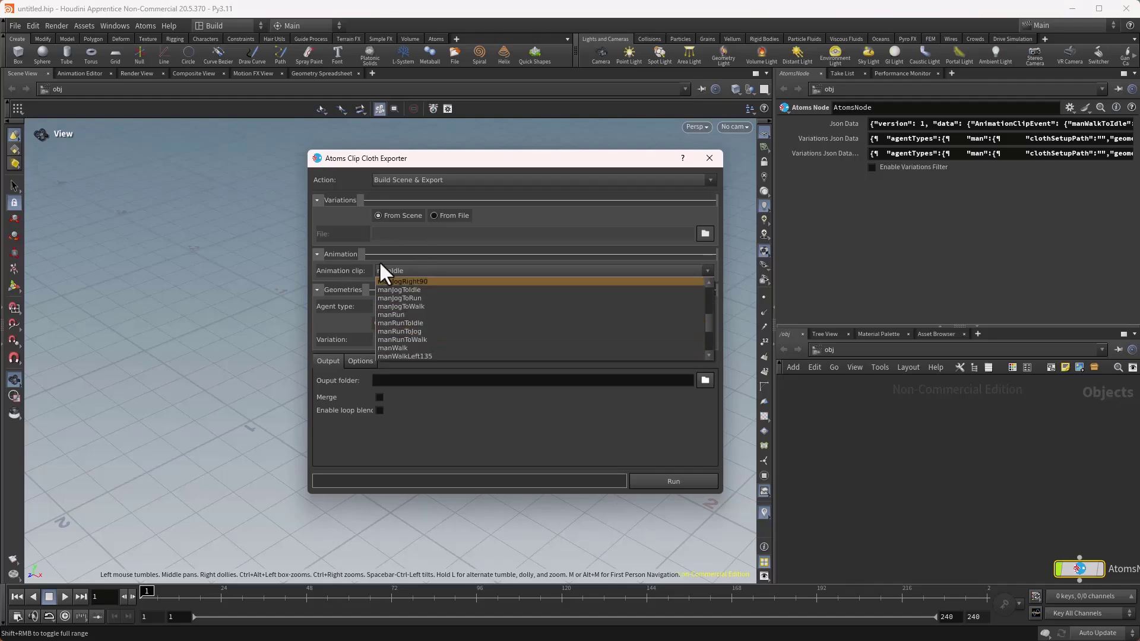
click(395, 345)
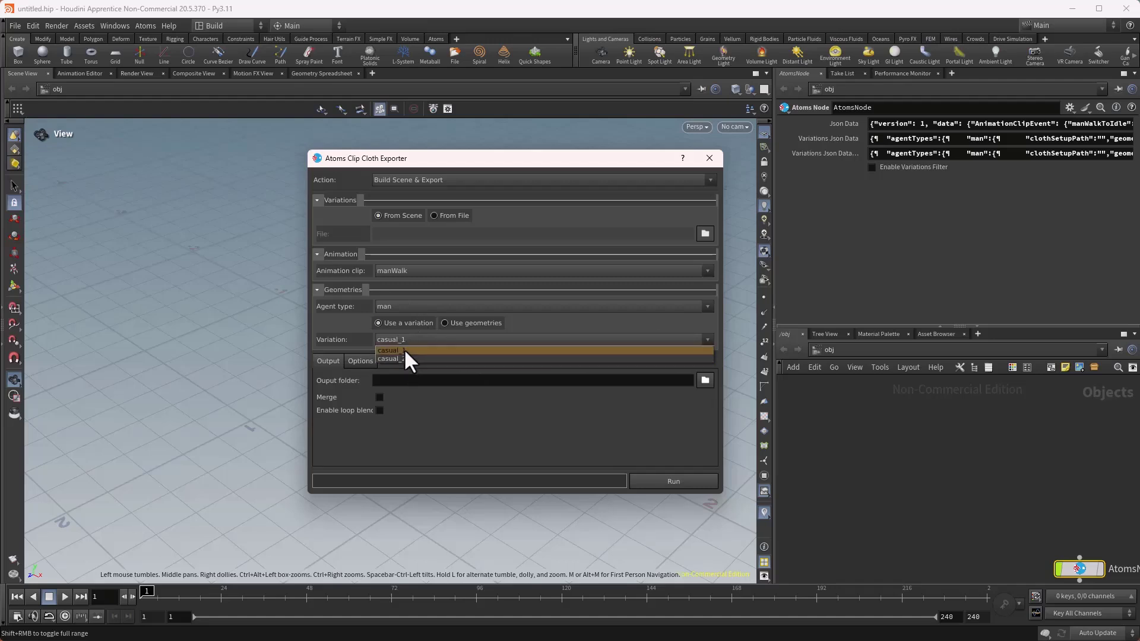
- Check the Use geometries option, return to Use a variation, and set the exporter's action to Build Scene
click(442, 322)
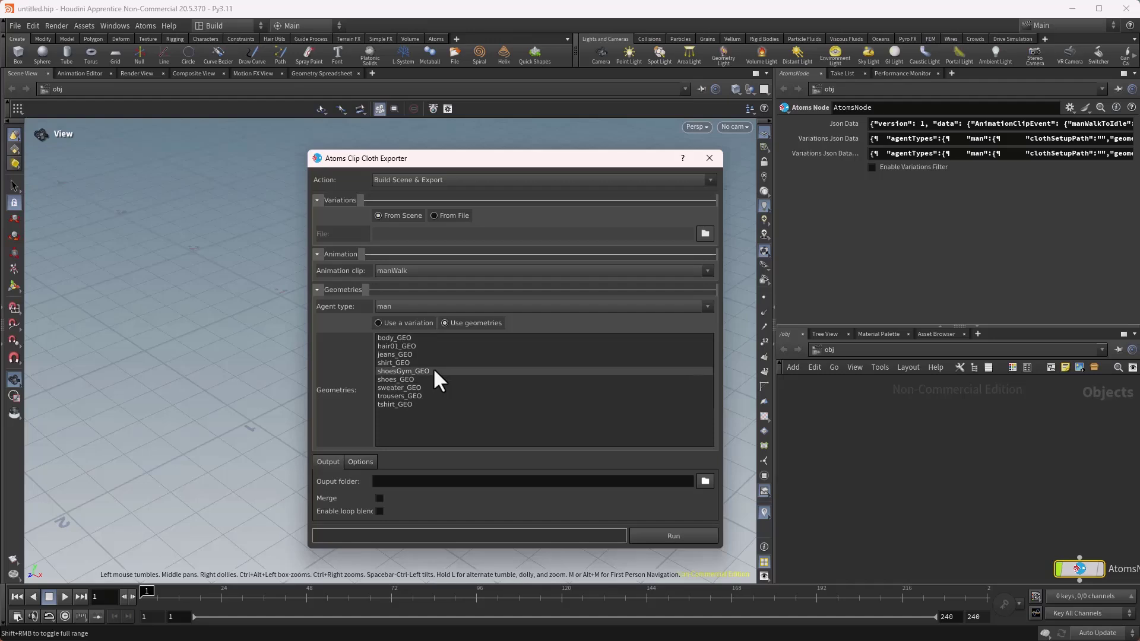
click(384, 322)
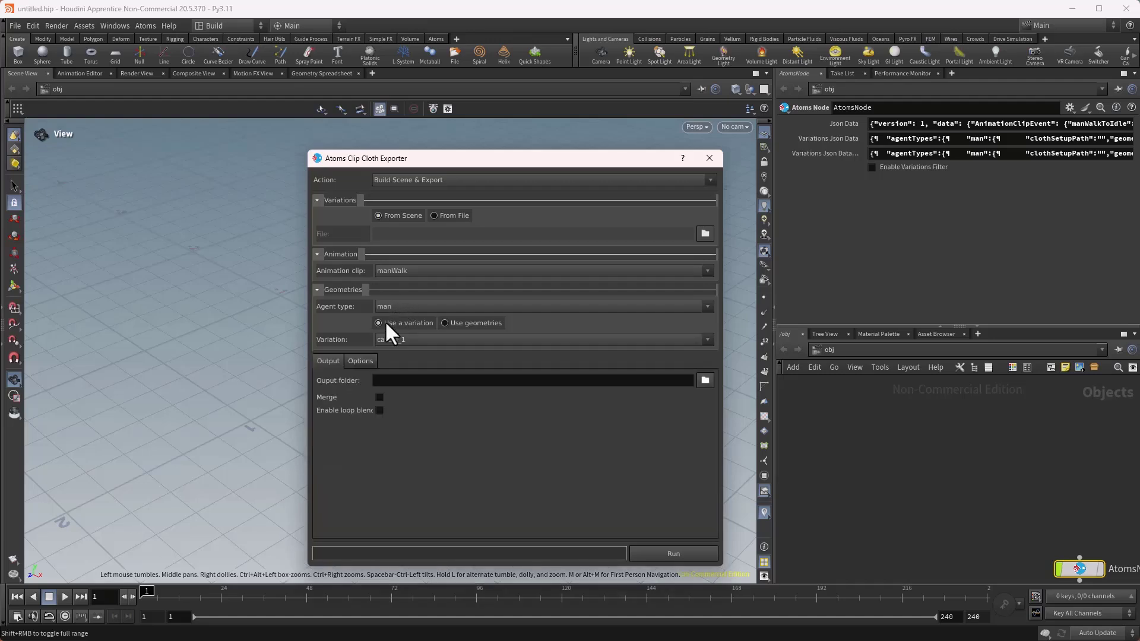
click(405, 178)
click(408, 198)
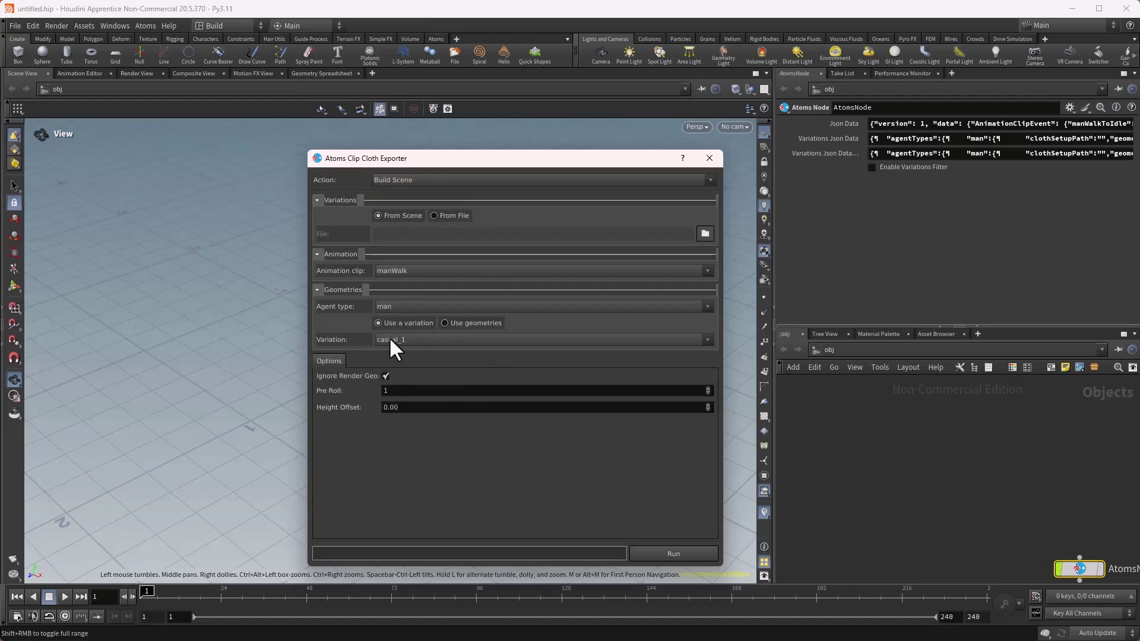
- Set the Pre Roll to 5 and run the exporter to build the scene
double_click(391, 390)
text(5)
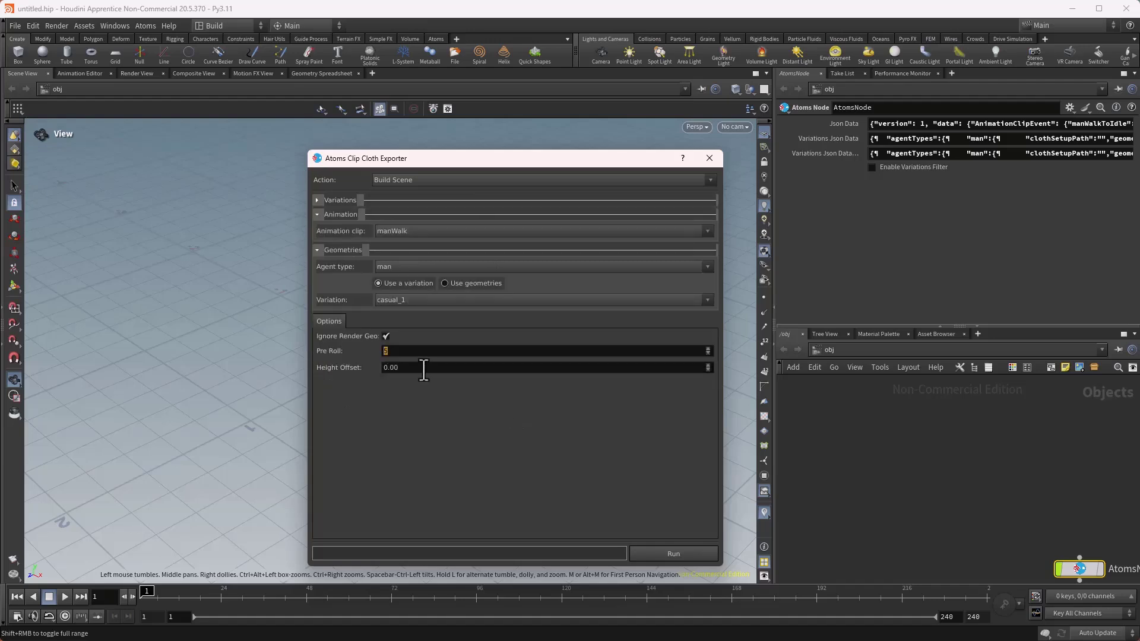
double_click(423, 368)
click(317, 200)
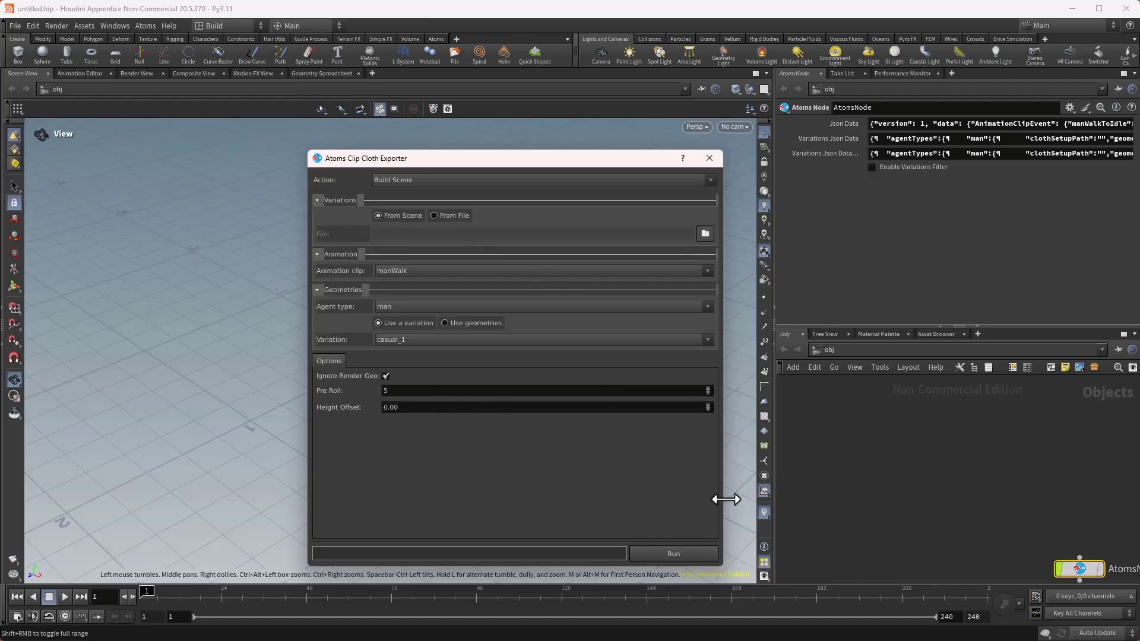
click(660, 553)
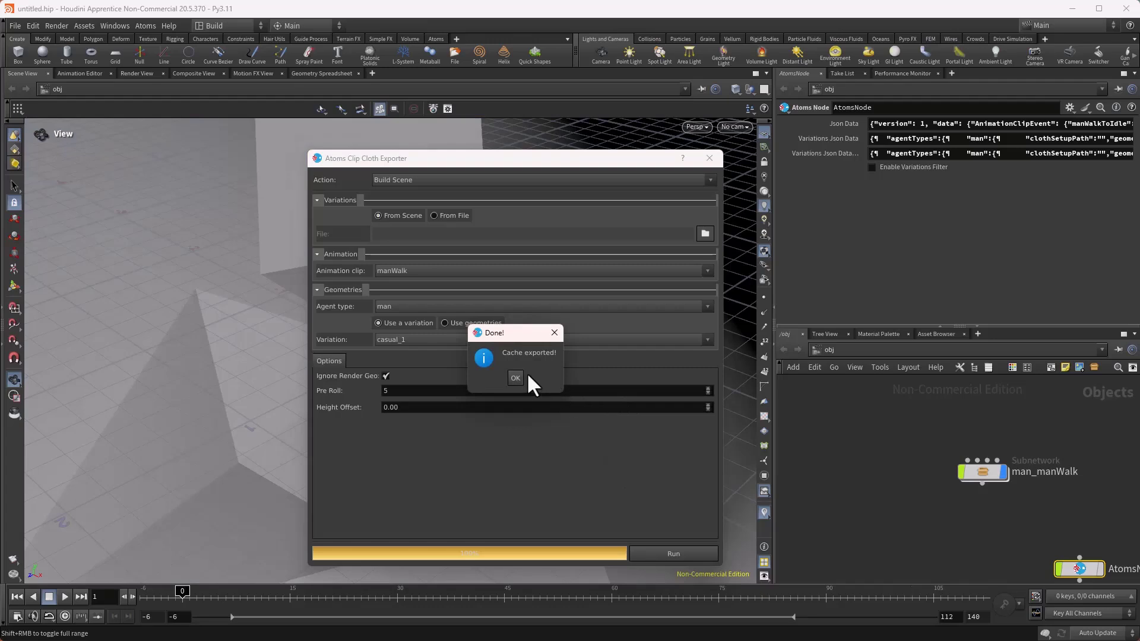
click(516, 376)
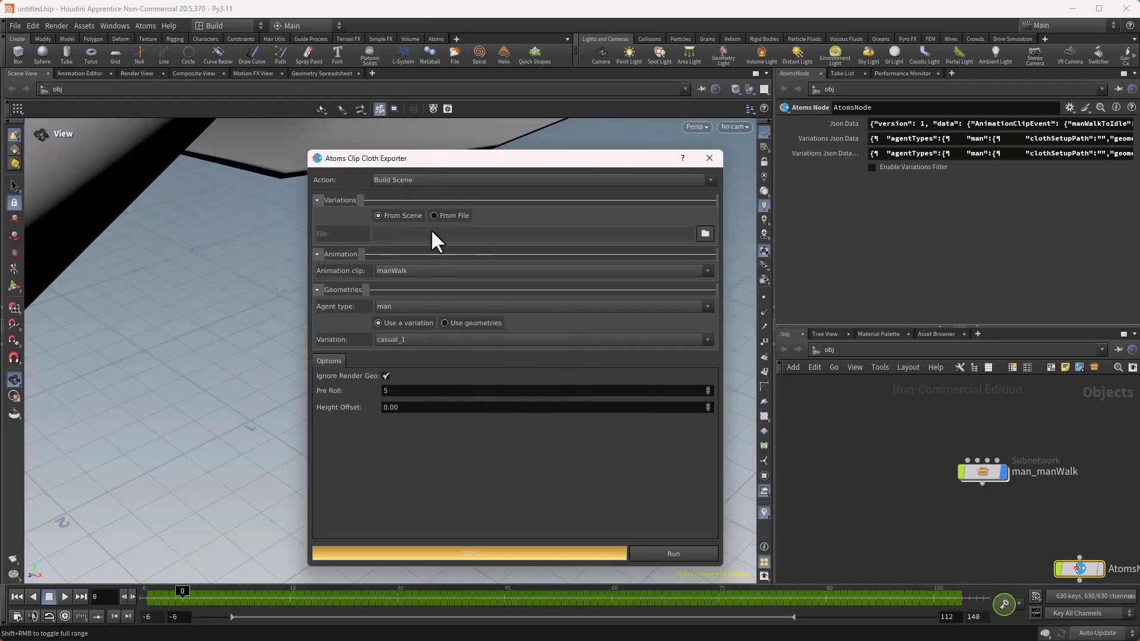
- Examine the full figure of the built man character in the viewport, keeping the exporter window out of the way
drag(410, 159, 557, 182)
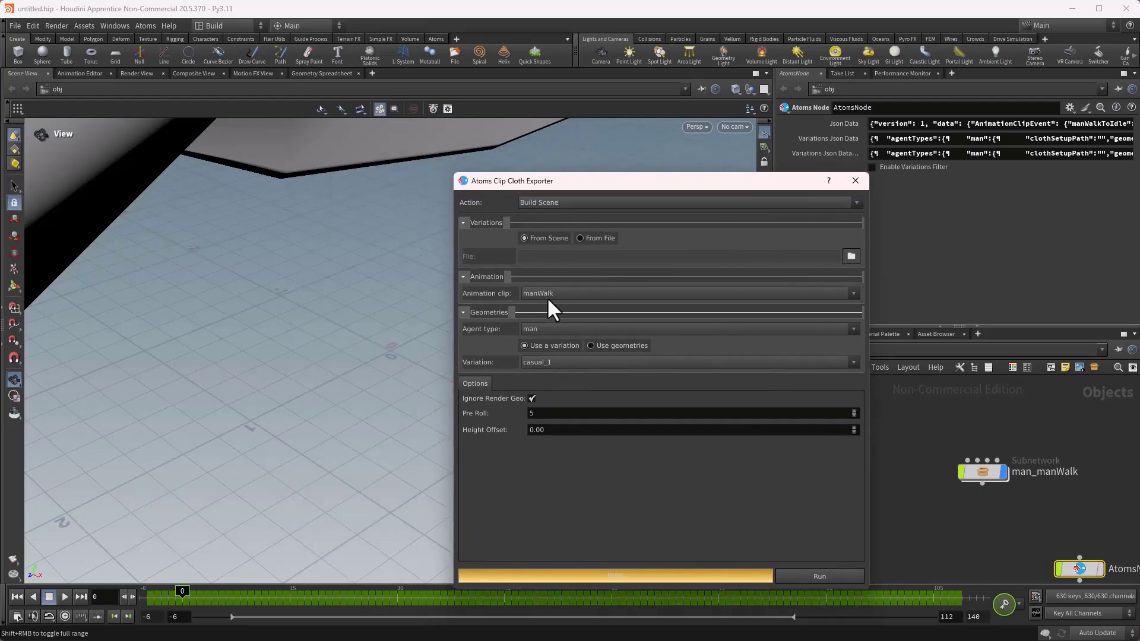
scroll(311, 333, down, 8)
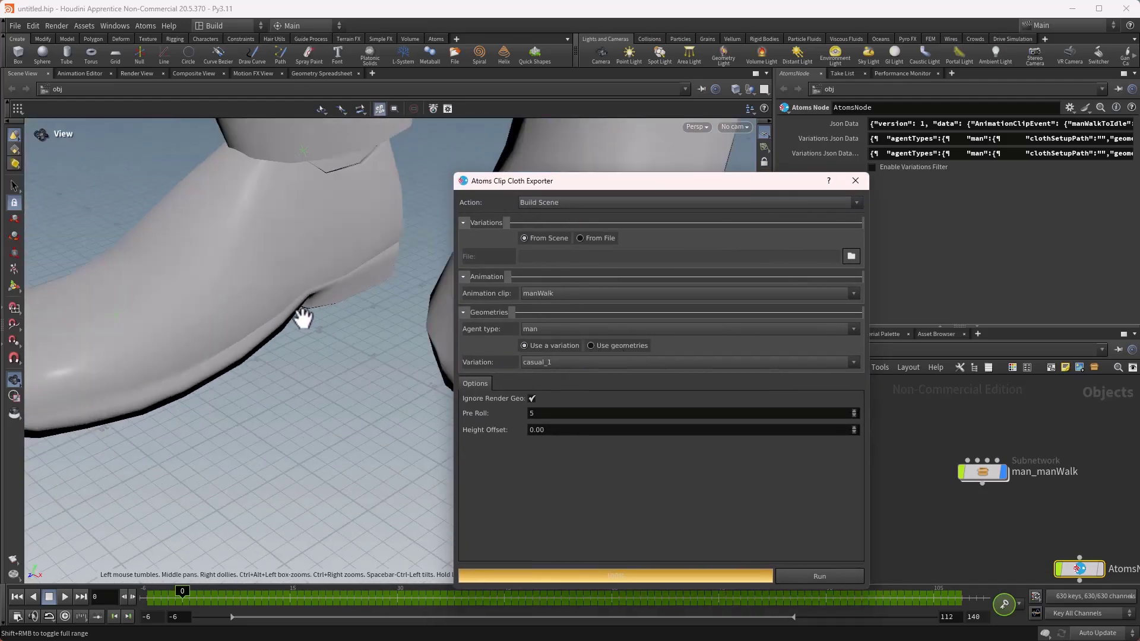
scroll(302, 318, down, 10)
middle_drag(283, 214, 307, 490)
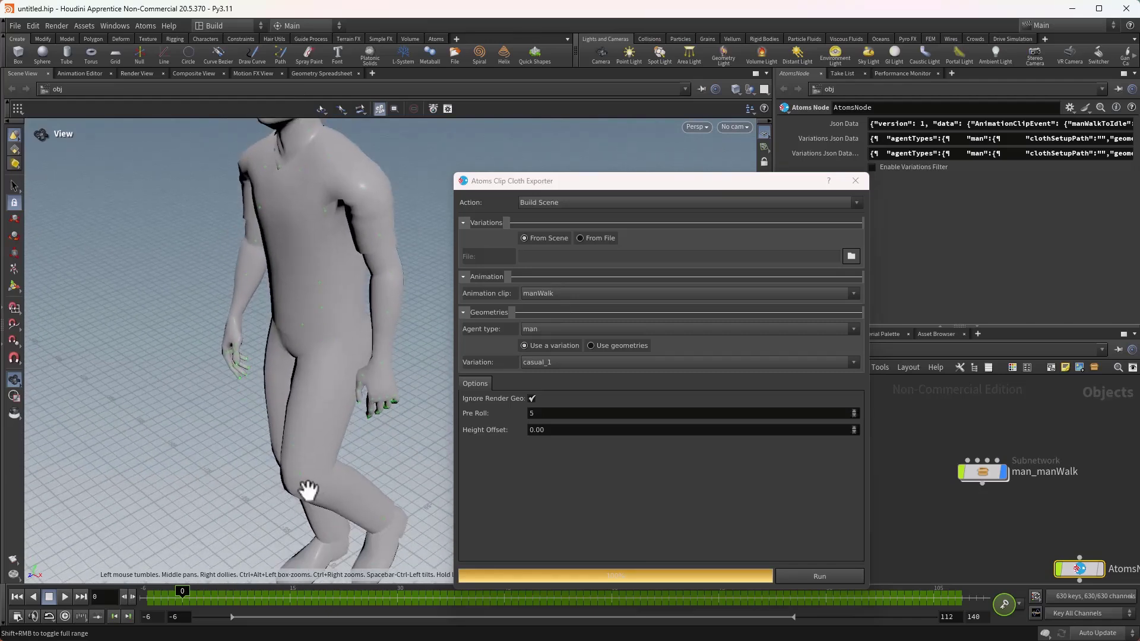
scroll(307, 490, down, 3)
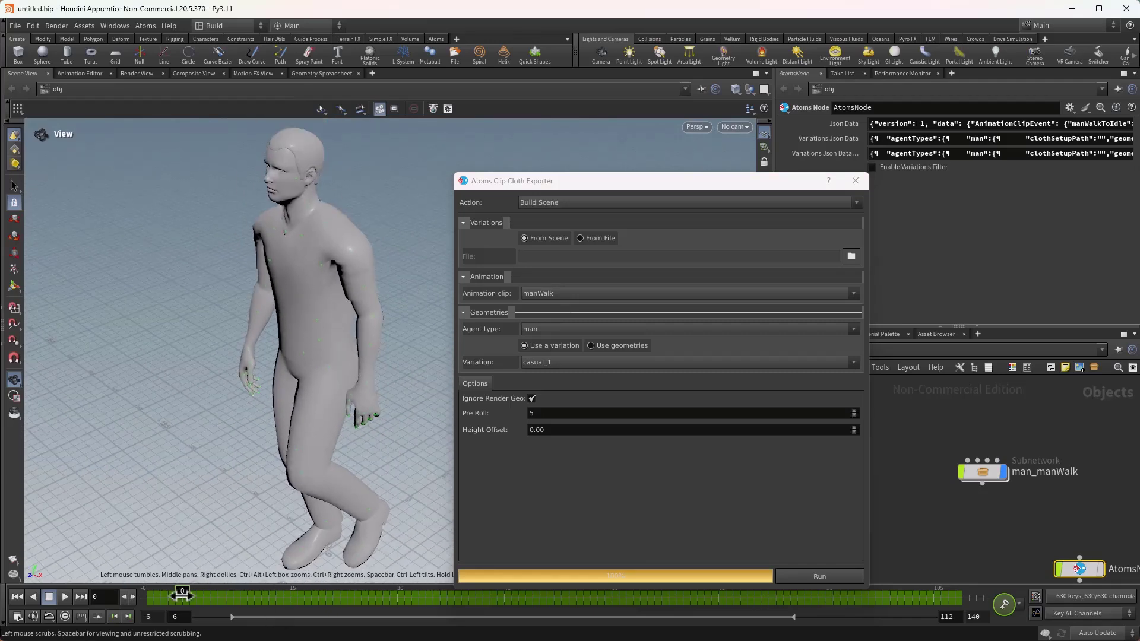
mouse_move(181, 595)
mouse_down()
mouse_move(437, 595)
mouse_move(183, 595)
mouse_up()
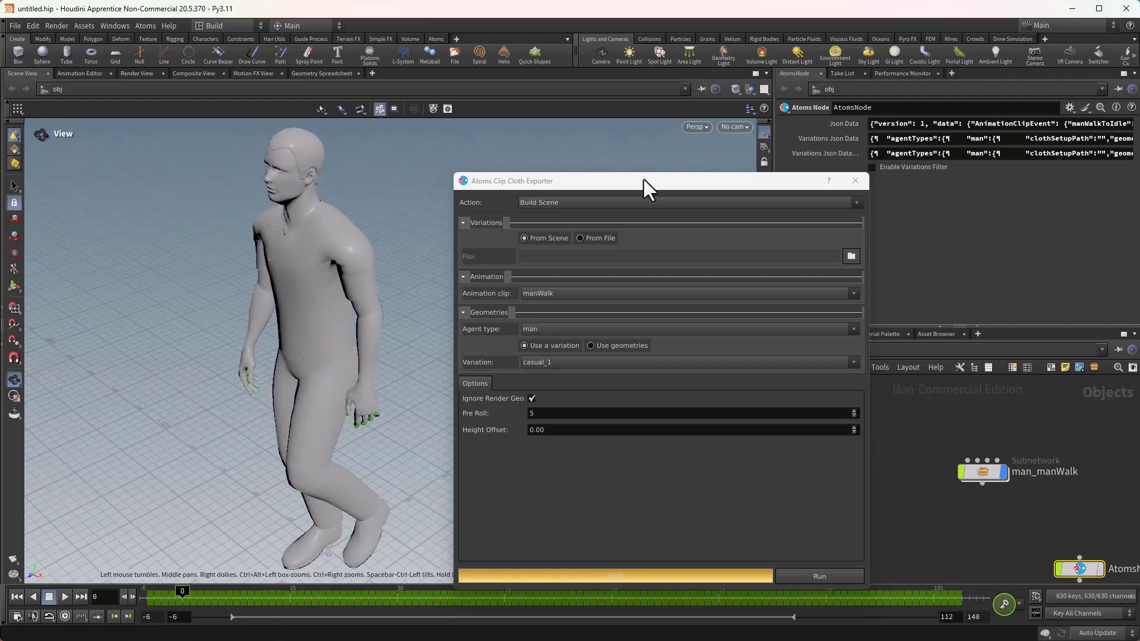
drag(643, 179, 655, 142)
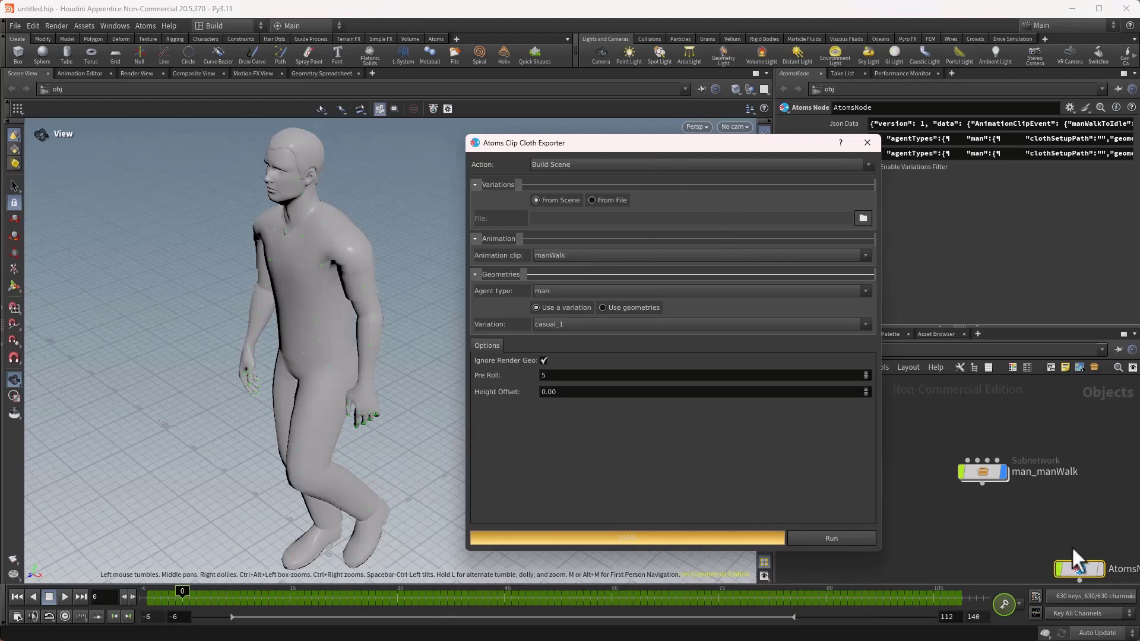
drag(685, 154, 390, 145)
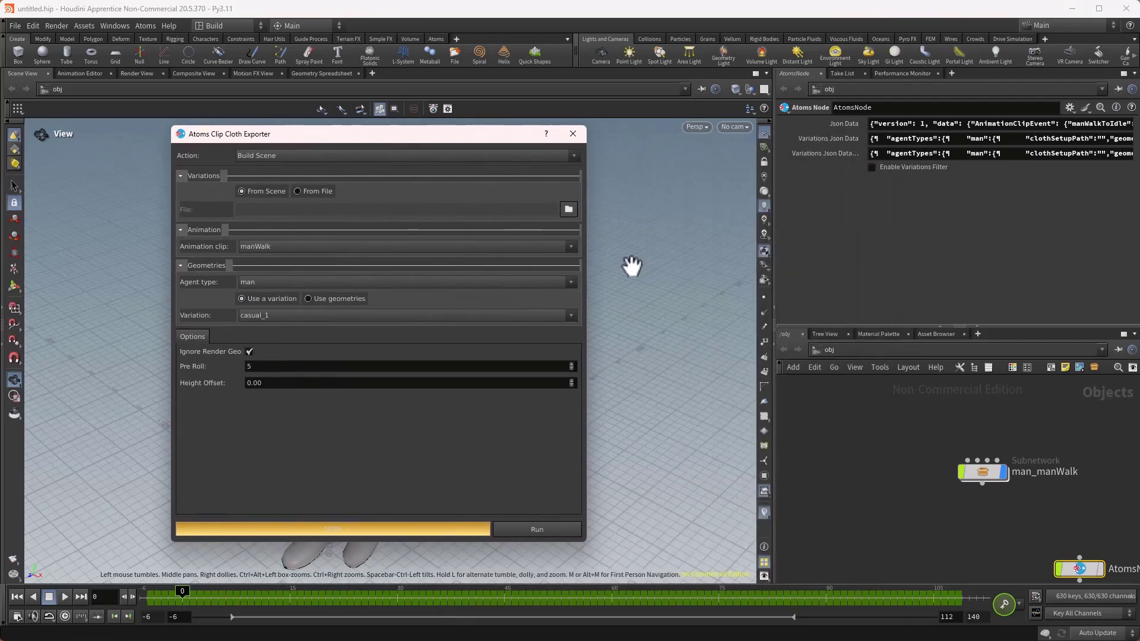
- Open the man_manWalk subnetwork, widen the network pane, and examine its joint hierarchy and geometry nodes
double_click(985, 472)
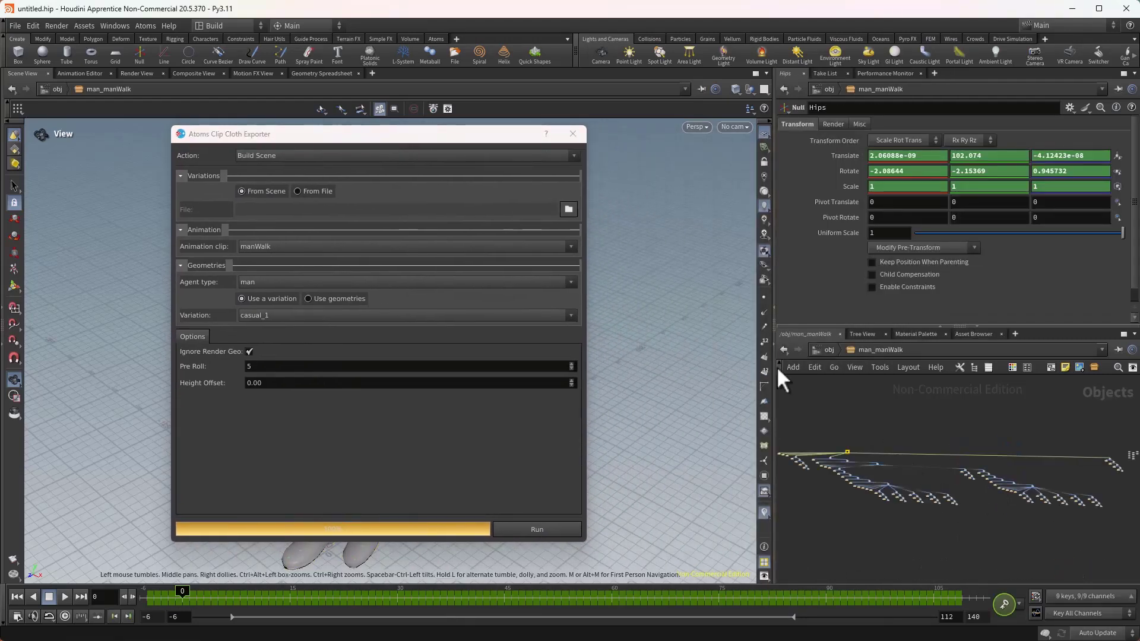
drag(771, 365, 611, 362)
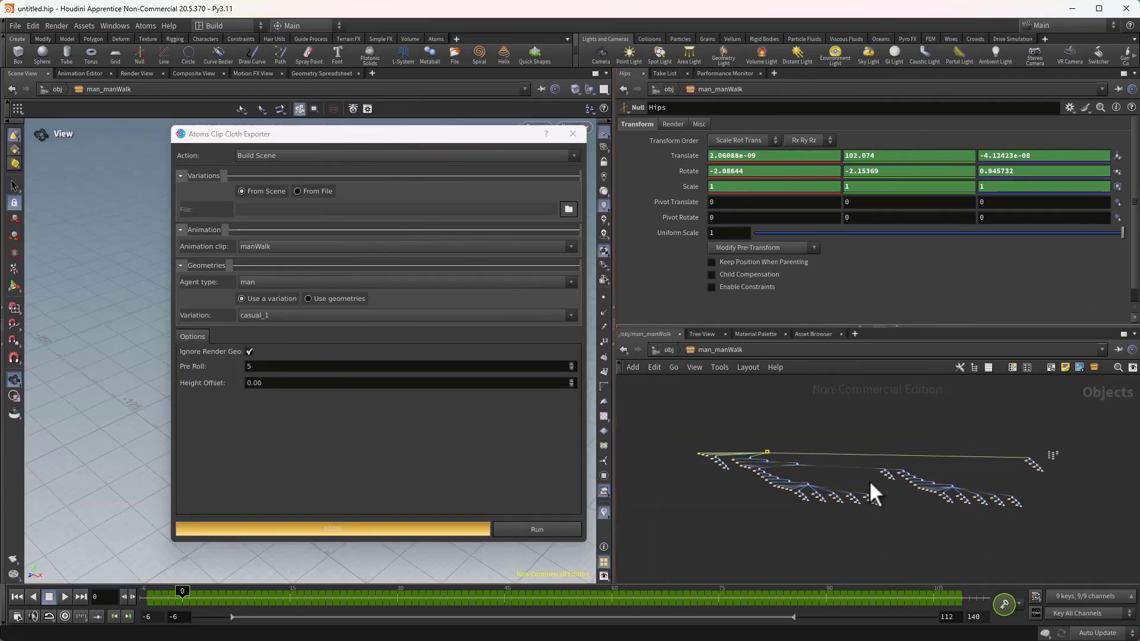
scroll(831, 481, up, 3)
middle_drag(696, 461, 886, 474)
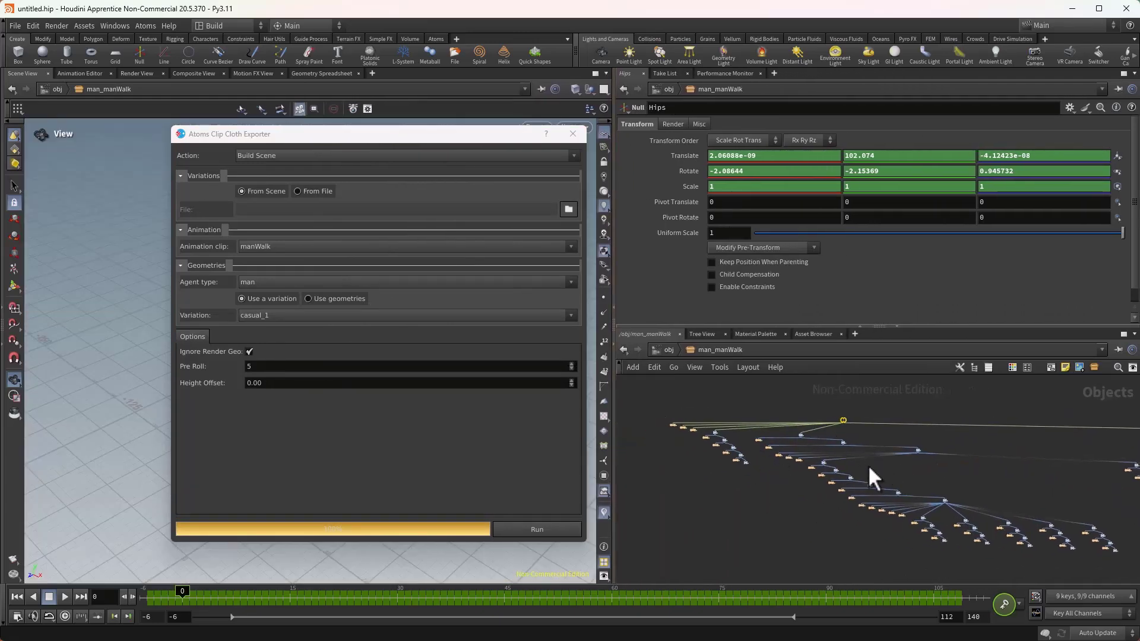
scroll(838, 436, up, 6)
middle_drag(852, 613, 891, 437)
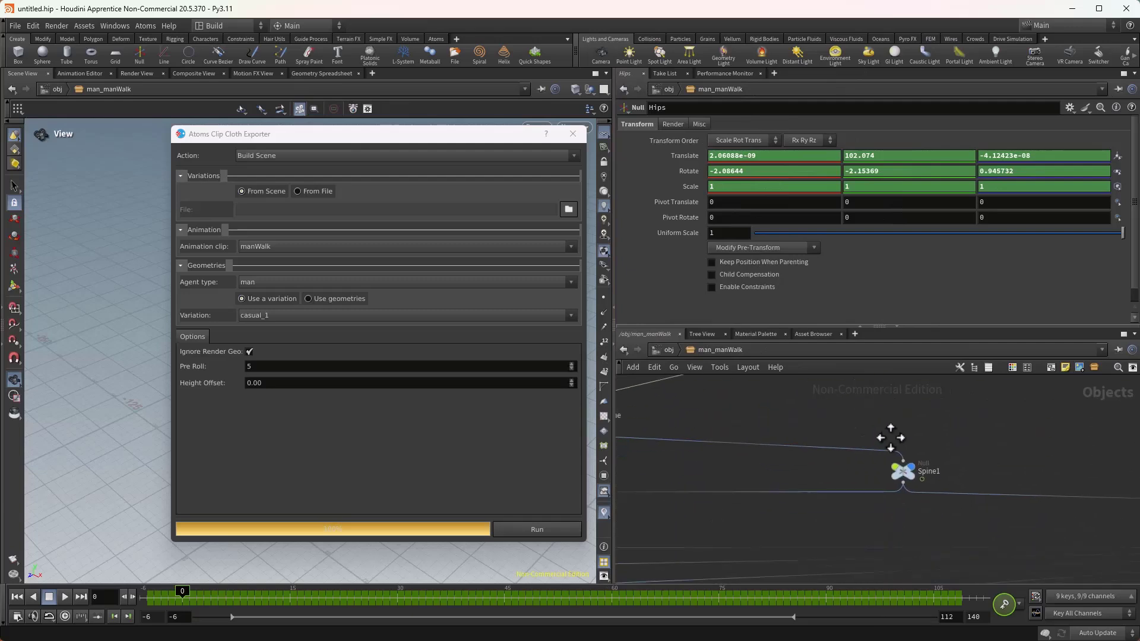
scroll(828, 505, down, 4)
middle_drag(806, 526, 894, 442)
scroll(714, 457, up, 5)
scroll(879, 479, down, 9)
middle_drag(1019, 432, 706, 452)
middle_drag(1003, 448, 690, 451)
scroll(918, 475, up, 3)
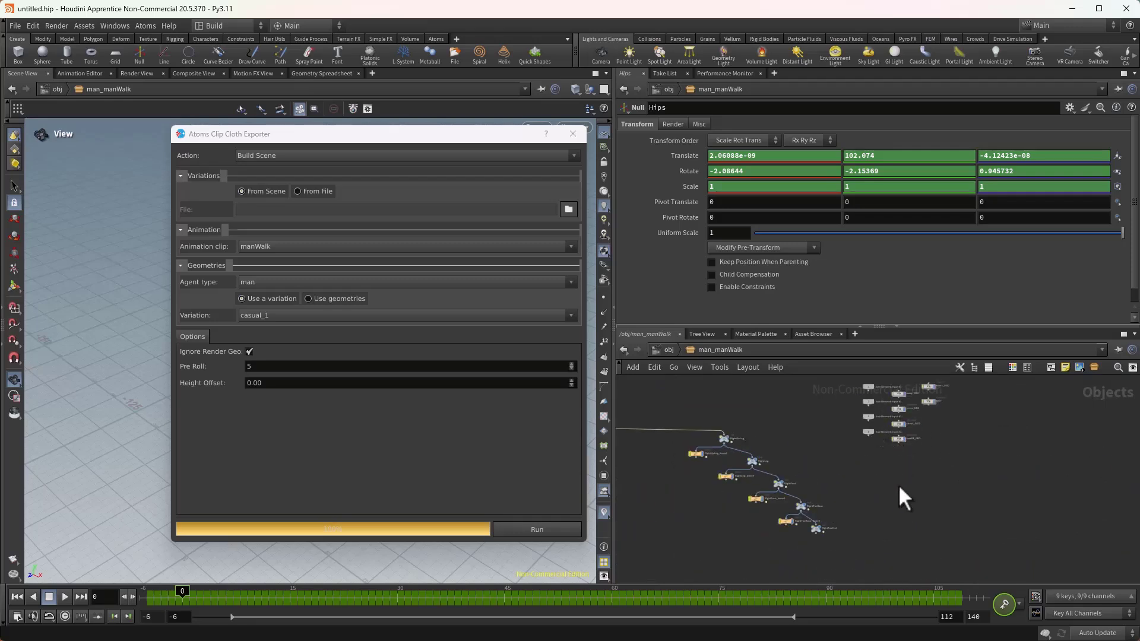
middle_drag(927, 427, 887, 498)
scroll(887, 497, up, 5)
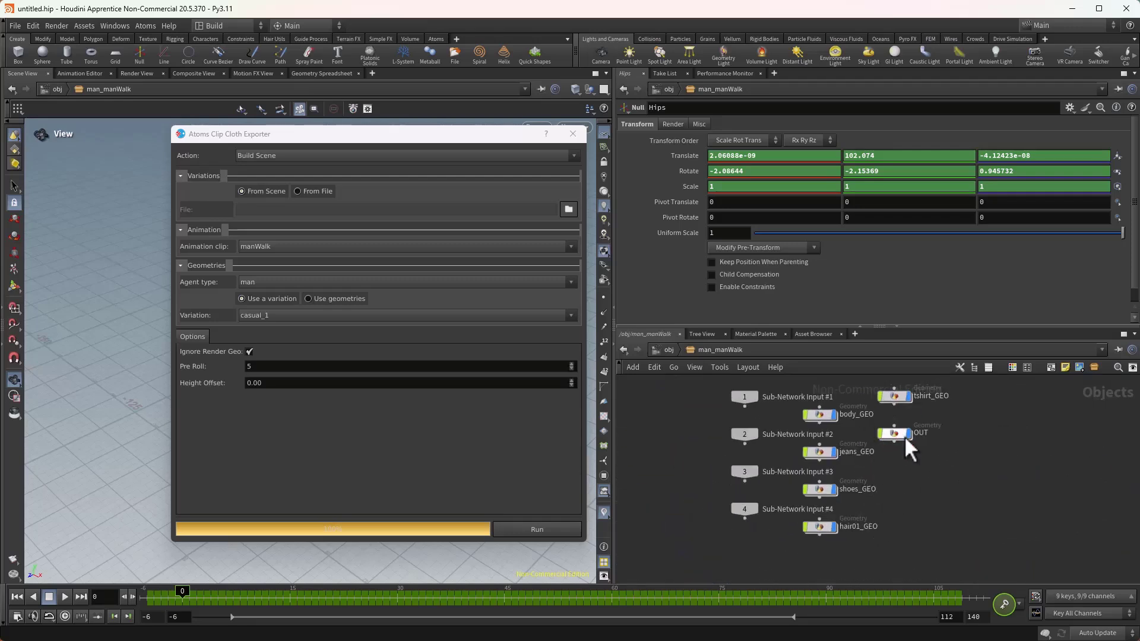
- Open the OUT geometry node and inspect the cloth cache writer's settings, including its Pelvis Joint Path
double_click(899, 435)
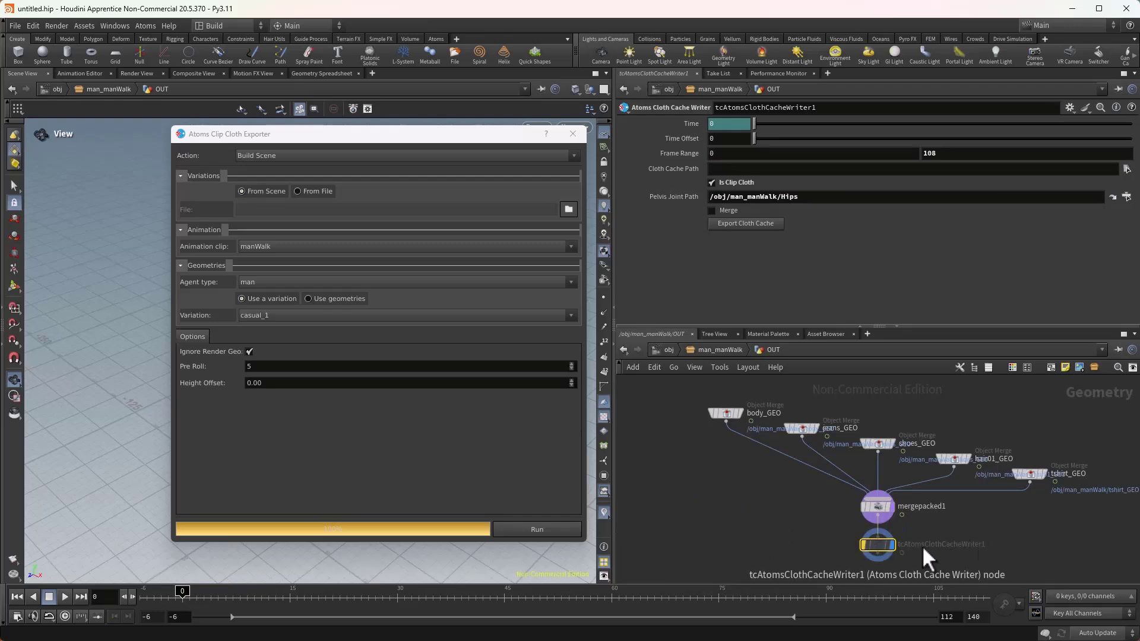
mouse_move(885, 542)
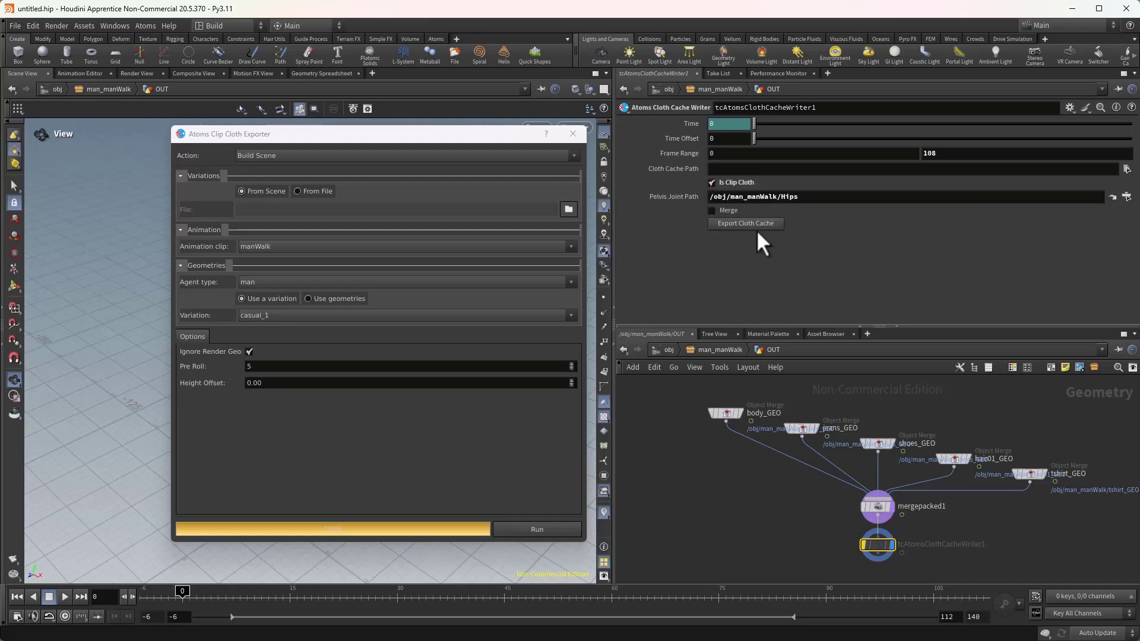
drag(800, 201, 706, 200)
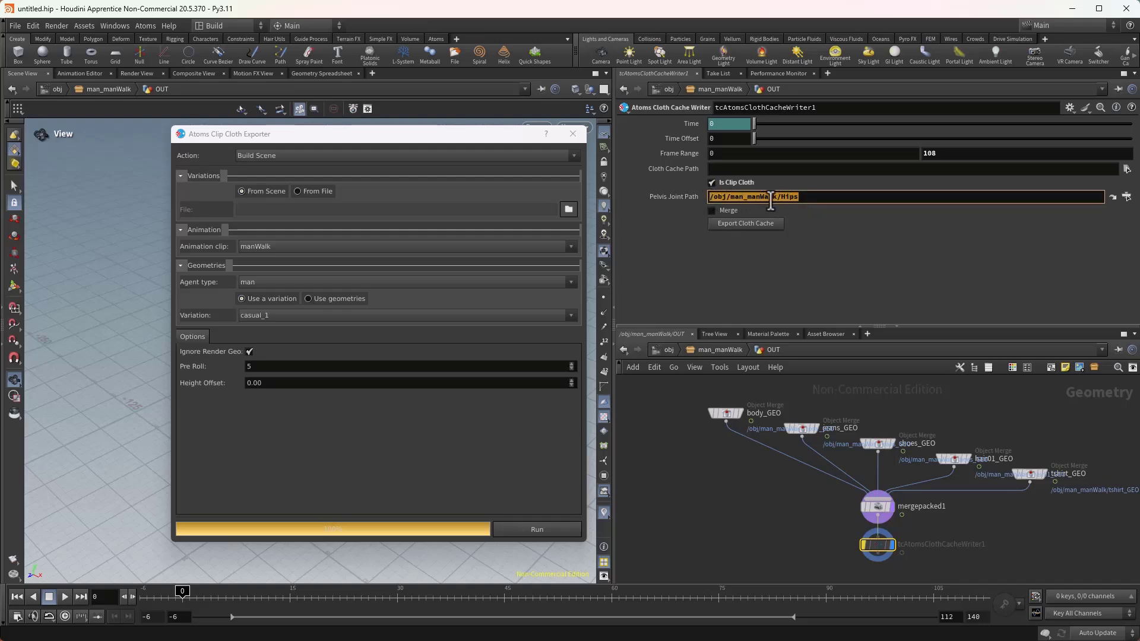
drag(367, 138, 266, 386)
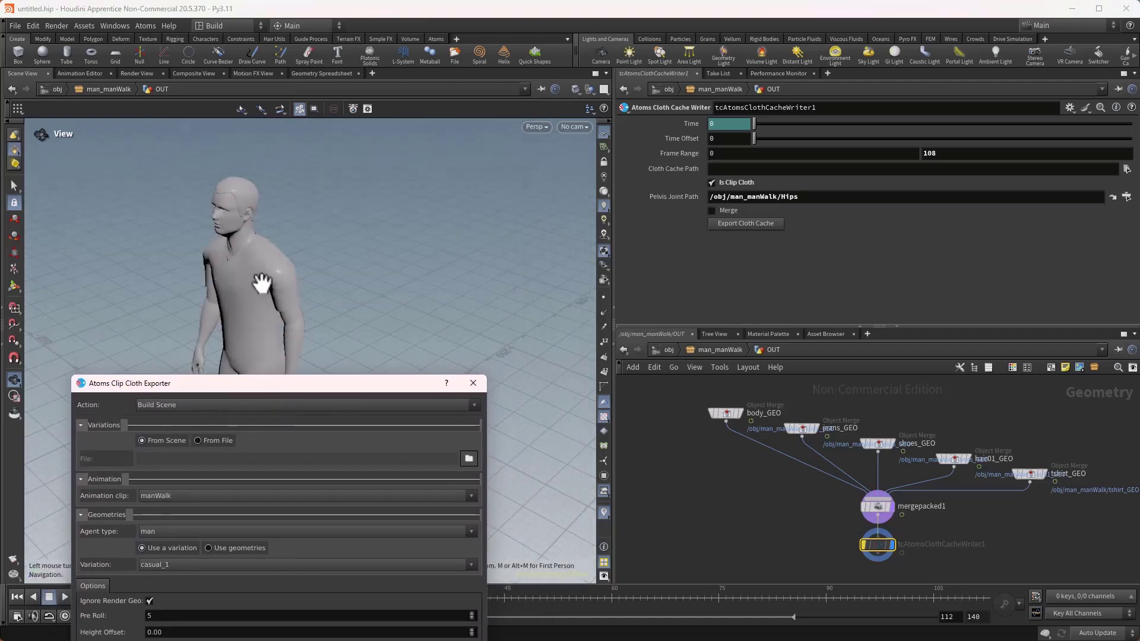
- Inside the tshirt_GEO node of man_manWalk, add a Mountain node and wire it after bonedeform1
click(719, 350)
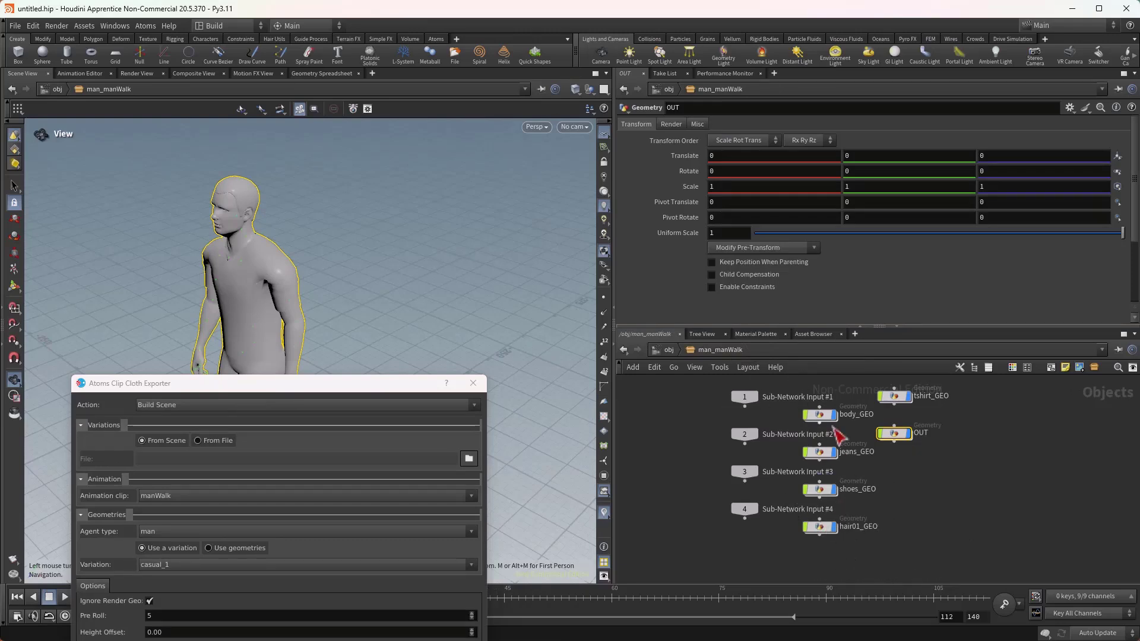
double_click(895, 396)
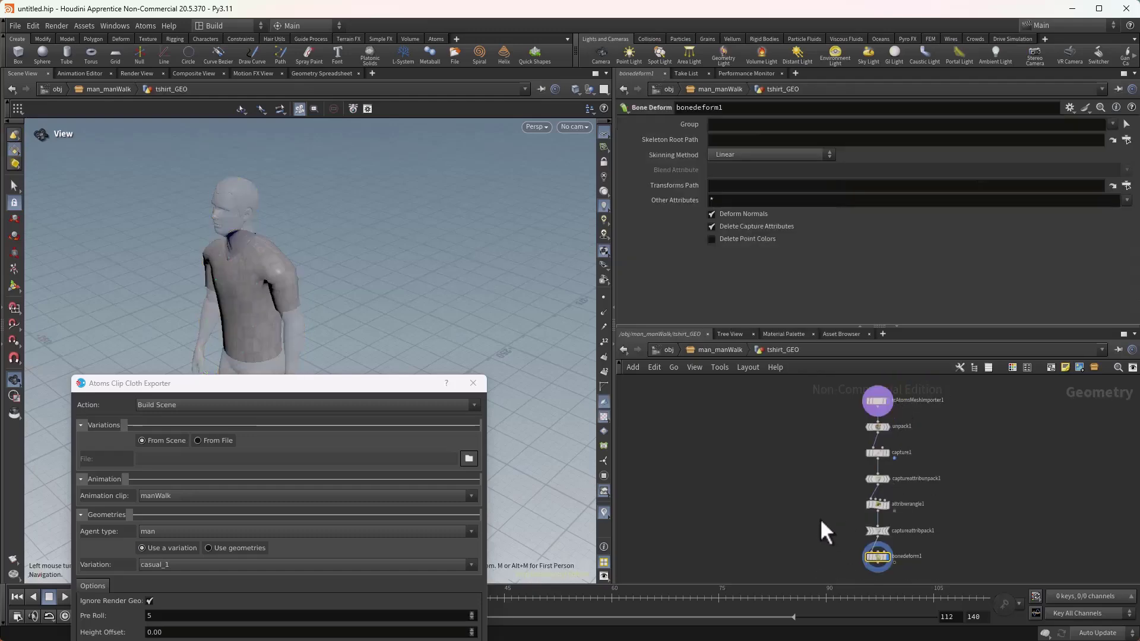
middle_drag(821, 518, 803, 434)
scroll(837, 530, up, 4)
middle_drag(869, 482, 863, 515)
key(Tab)
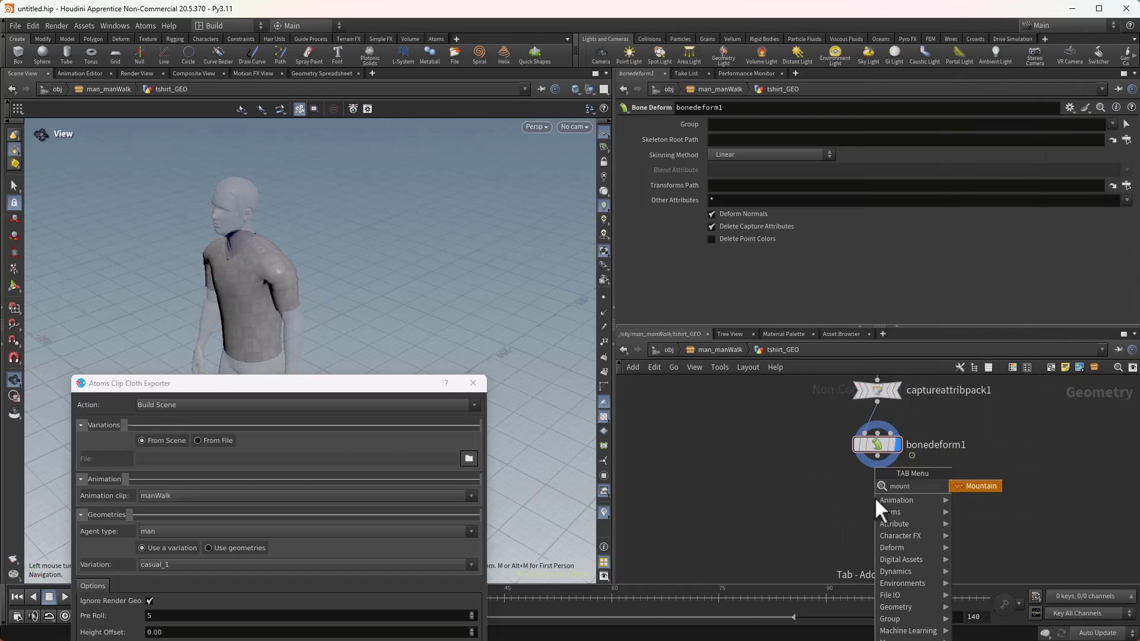
key(Escape)
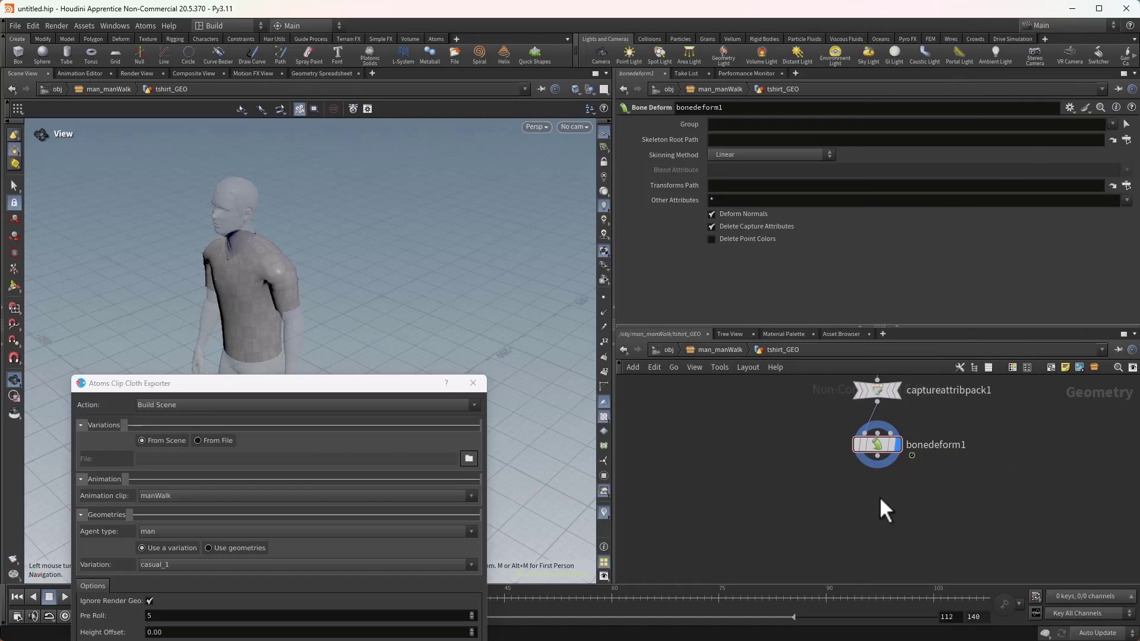
click(882, 498)
mouse_move(884, 486)
mouse_down()
mouse_move(870, 482)
mouse_move(884, 486)
mouse_up()
click(824, 477)
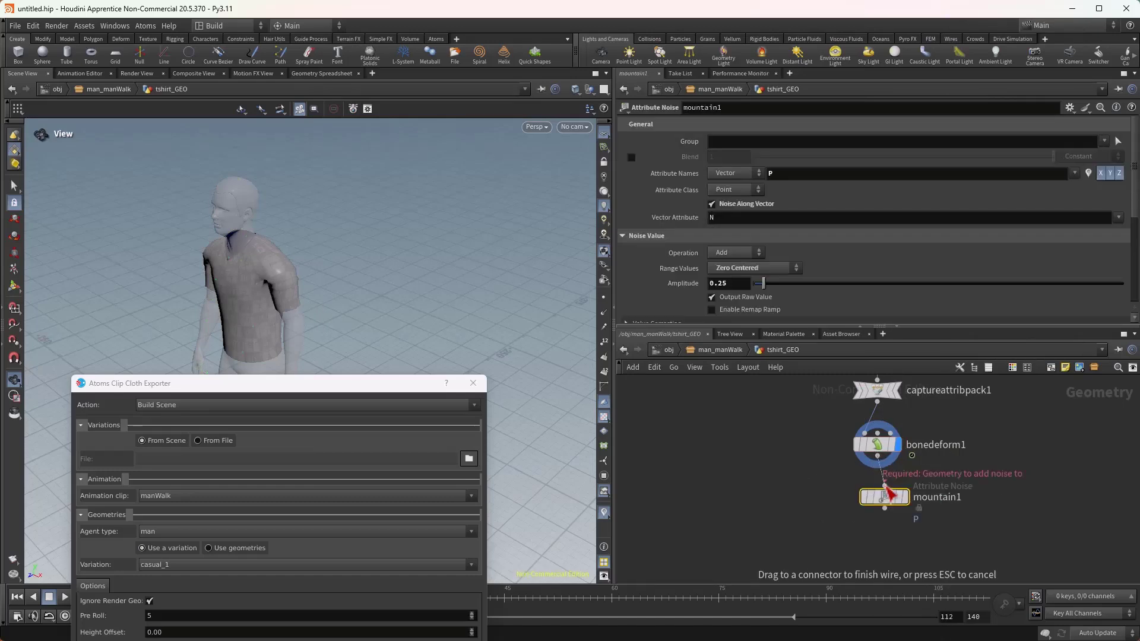
click(885, 486)
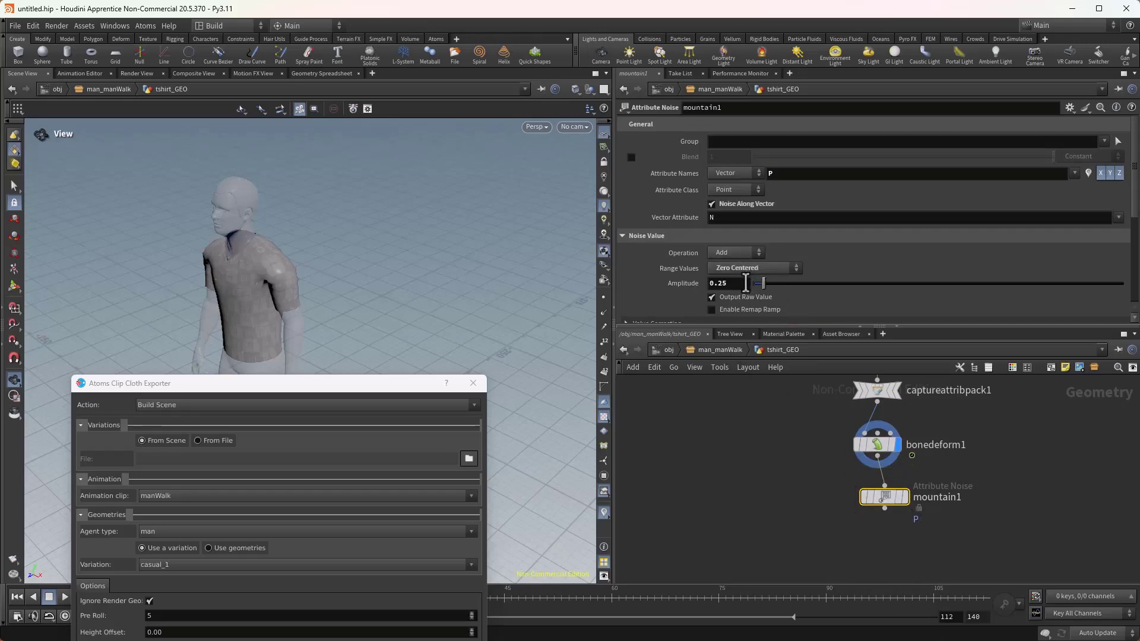
- Display the Mountain node's result on the T-shirt and set its noise amplitude to 2.46
drag(813, 284, 1003, 282)
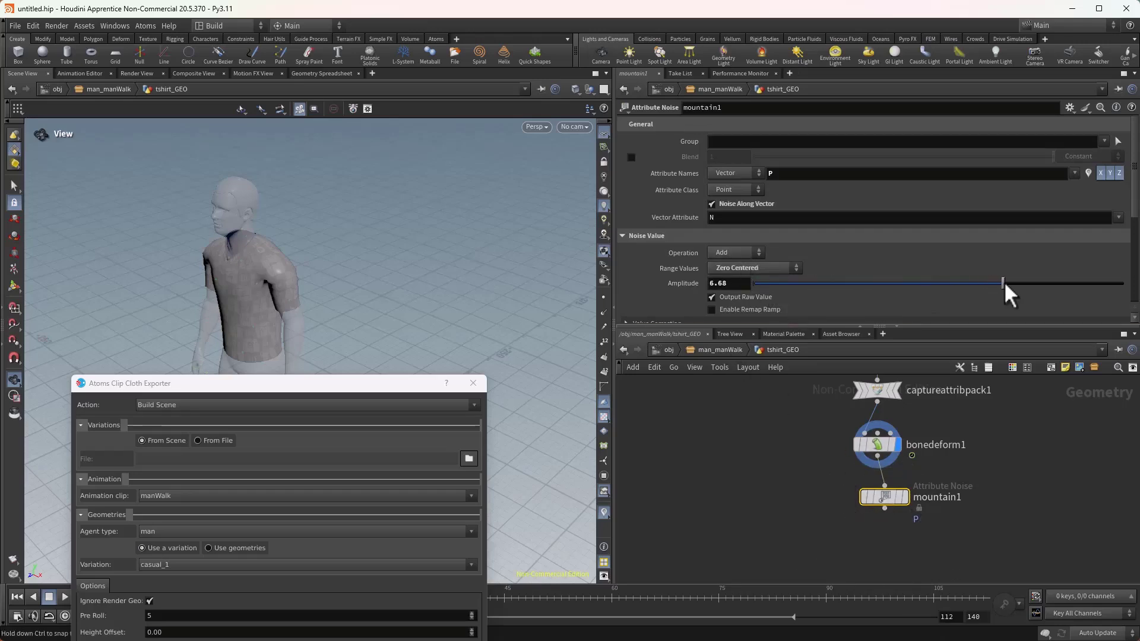
click(706, 284)
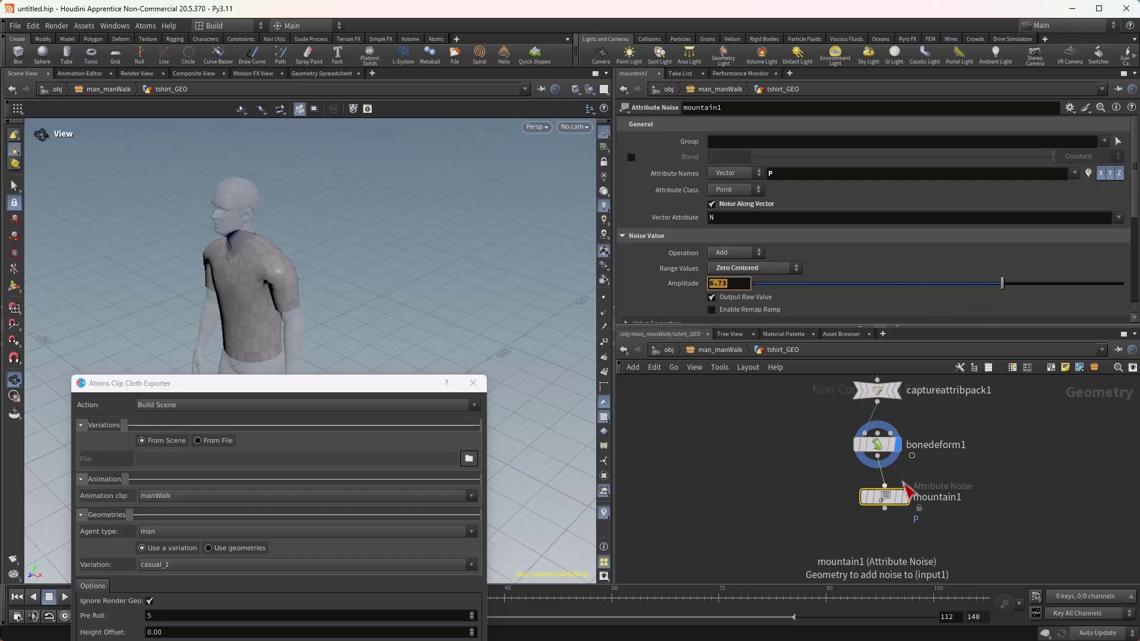
click(904, 497)
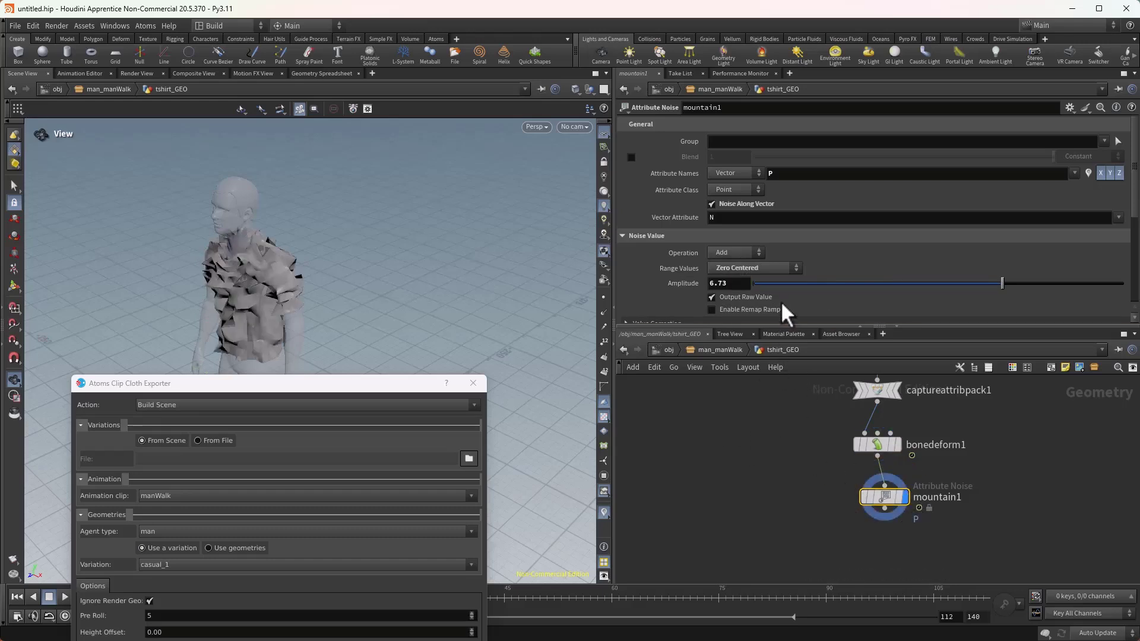
drag(870, 284, 845, 285)
- Add a Normal node, wire it after the Mountain node, and make it the displayed output
middle_drag(840, 519, 804, 482)
key(Tab)
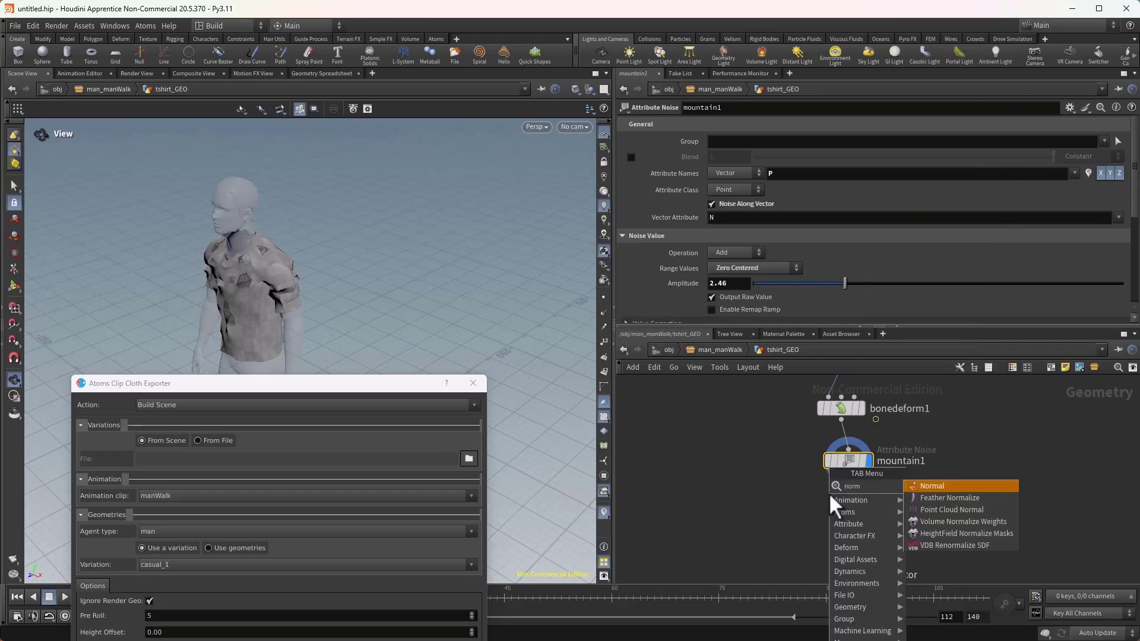
key(Escape)
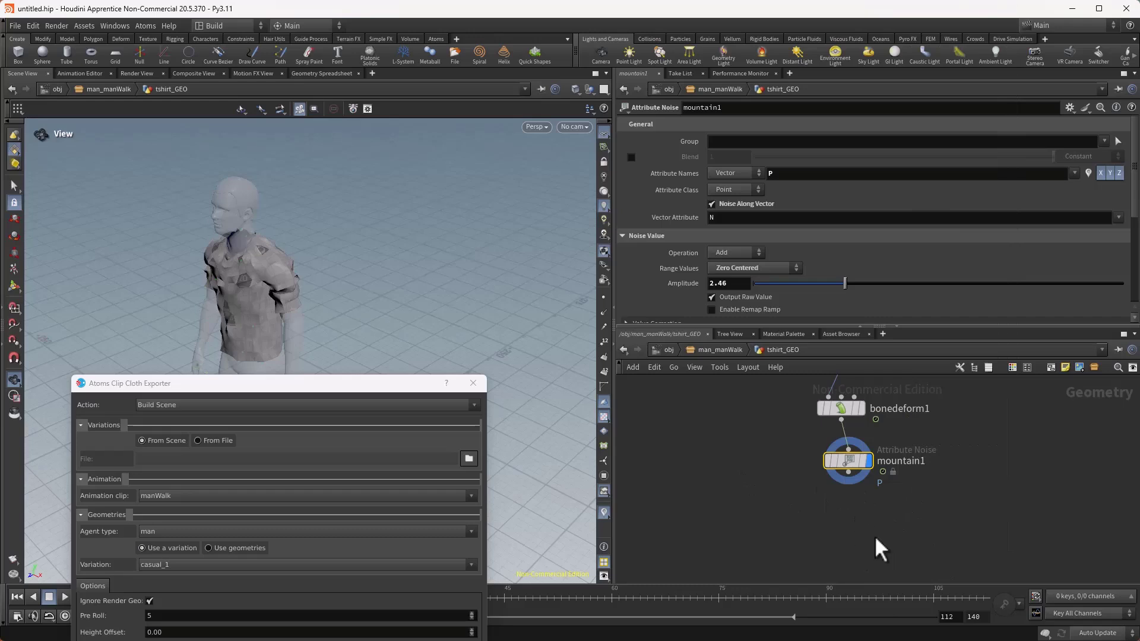
click(856, 513)
click(848, 472)
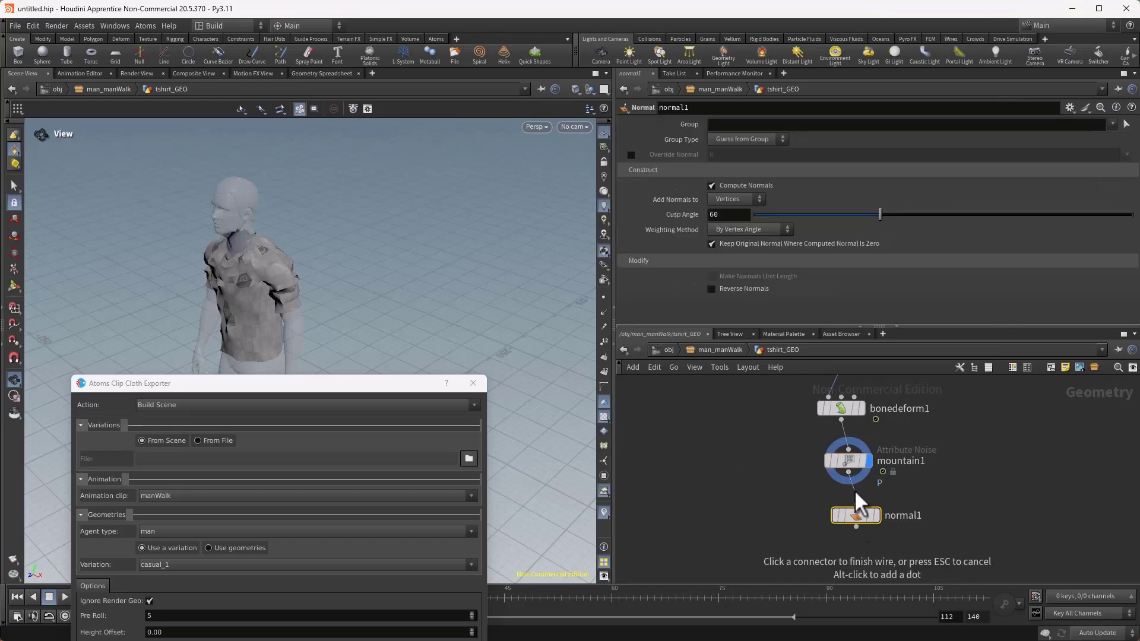
click(855, 504)
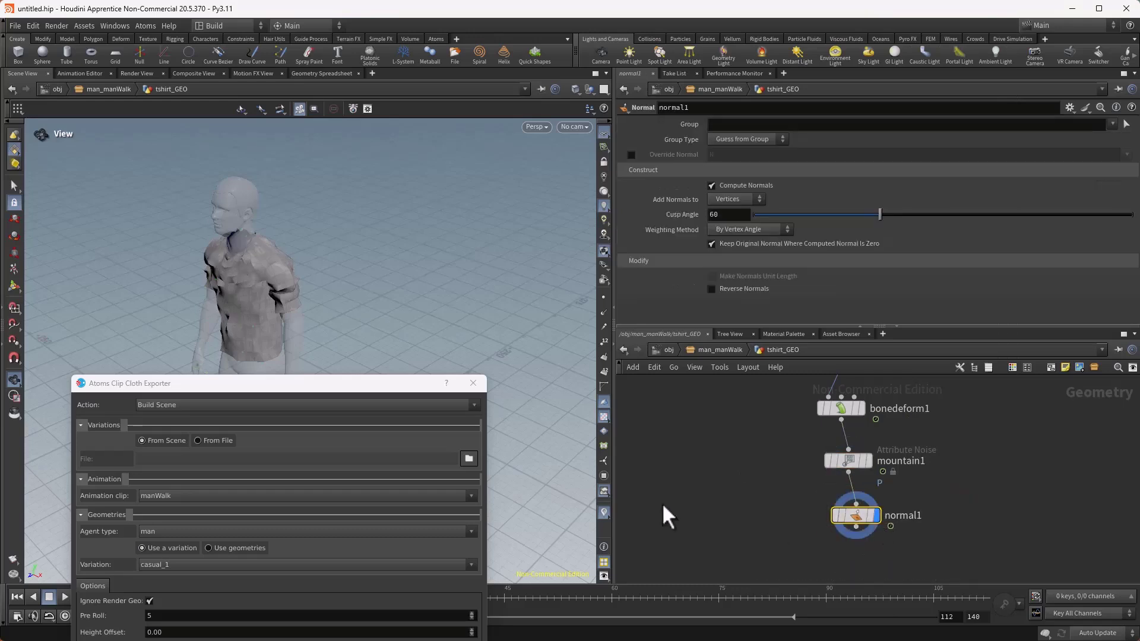
- In the OUT node's network, insert a Delete node between mergepacked1 and the cloth cache writer
drag(381, 391, 695, 342)
drag(202, 602, 183, 590)
drag(538, 336, 379, 153)
click(716, 353)
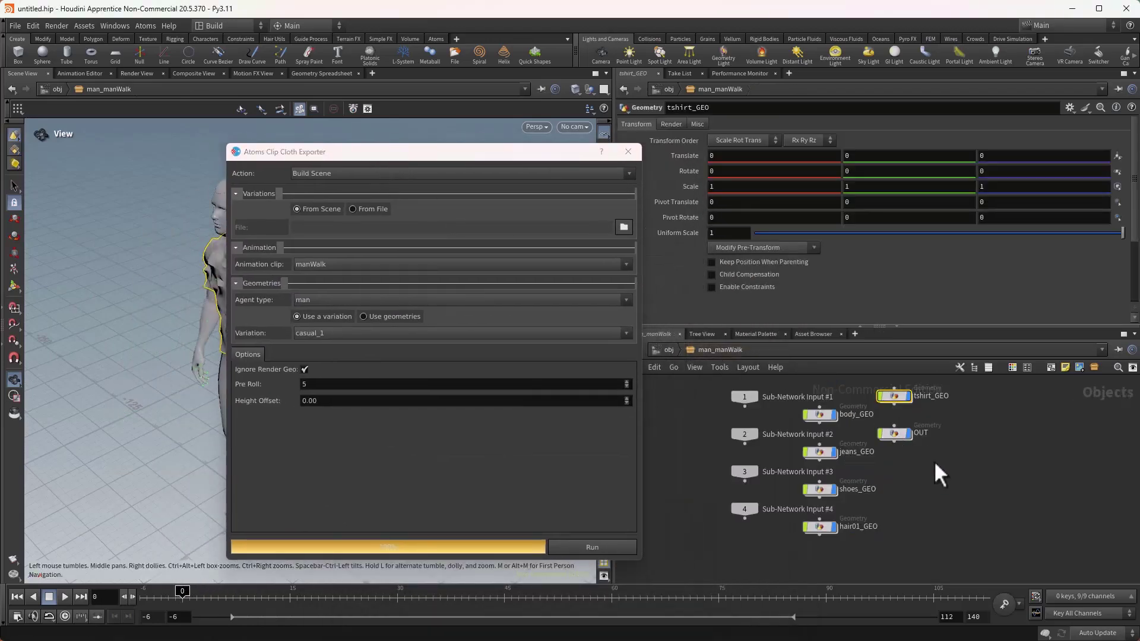
double_click(899, 435)
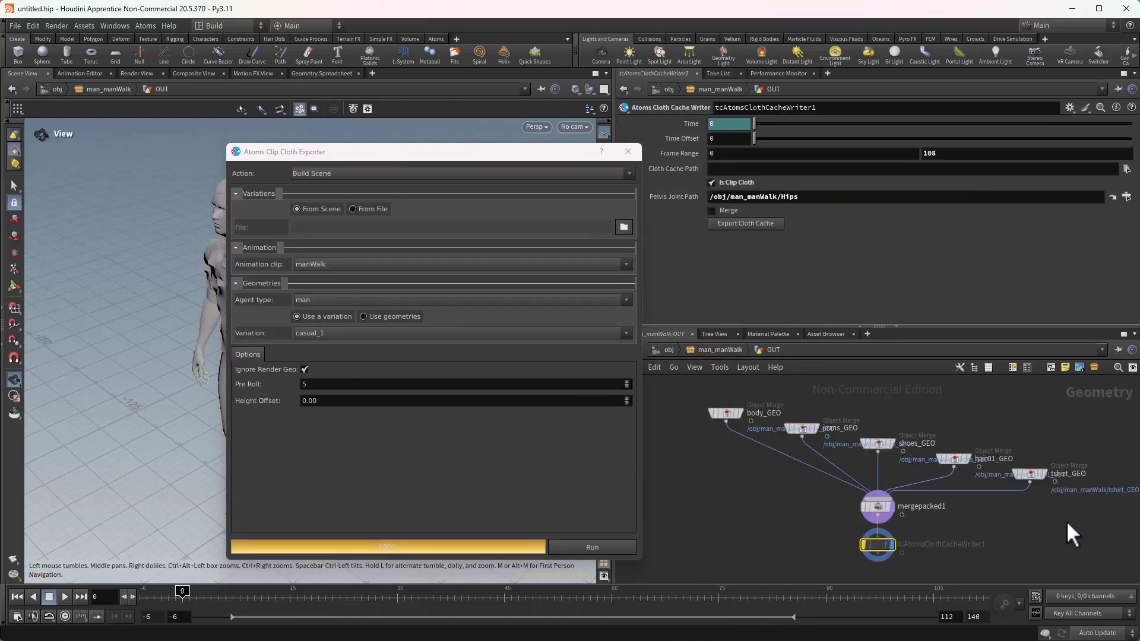
drag(878, 543, 880, 568)
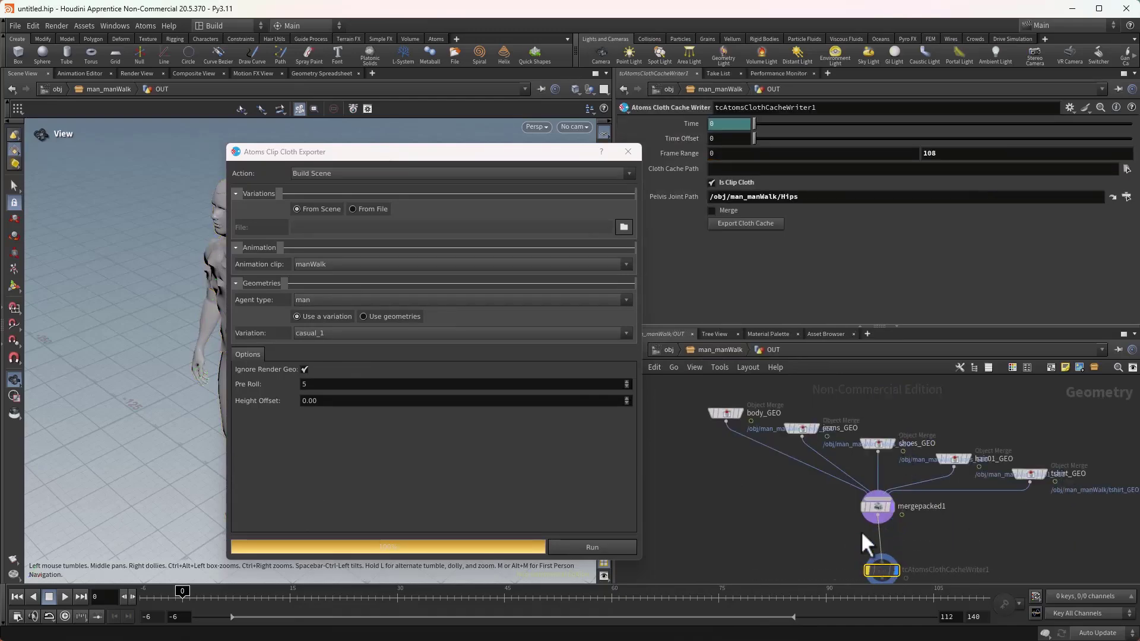
key(Tab)
text(del)
key(Return)
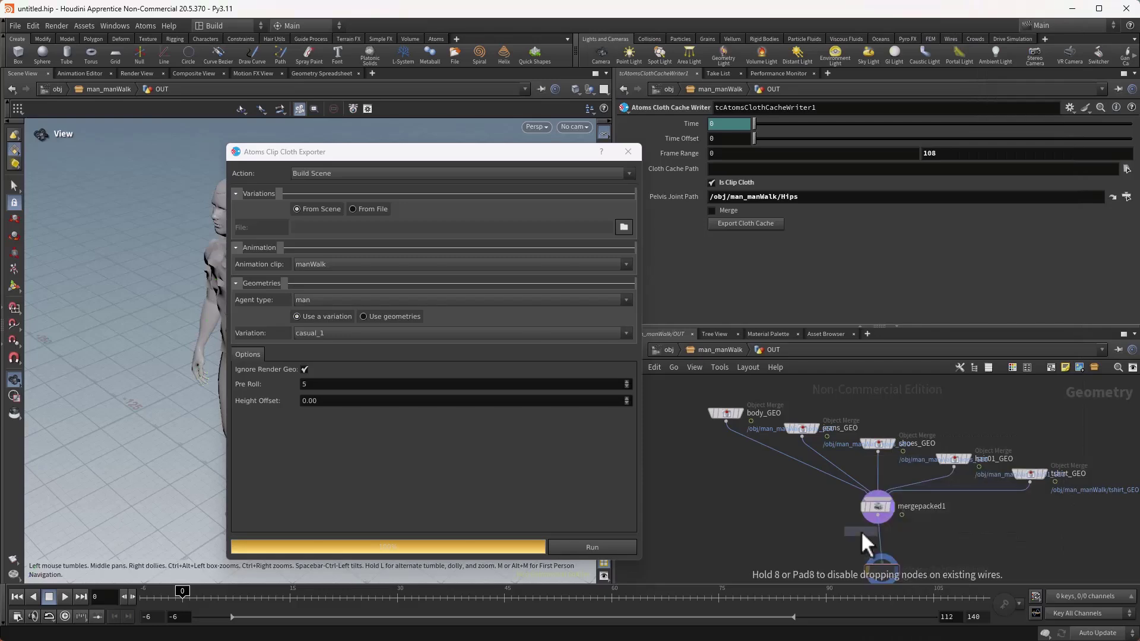
click(879, 536)
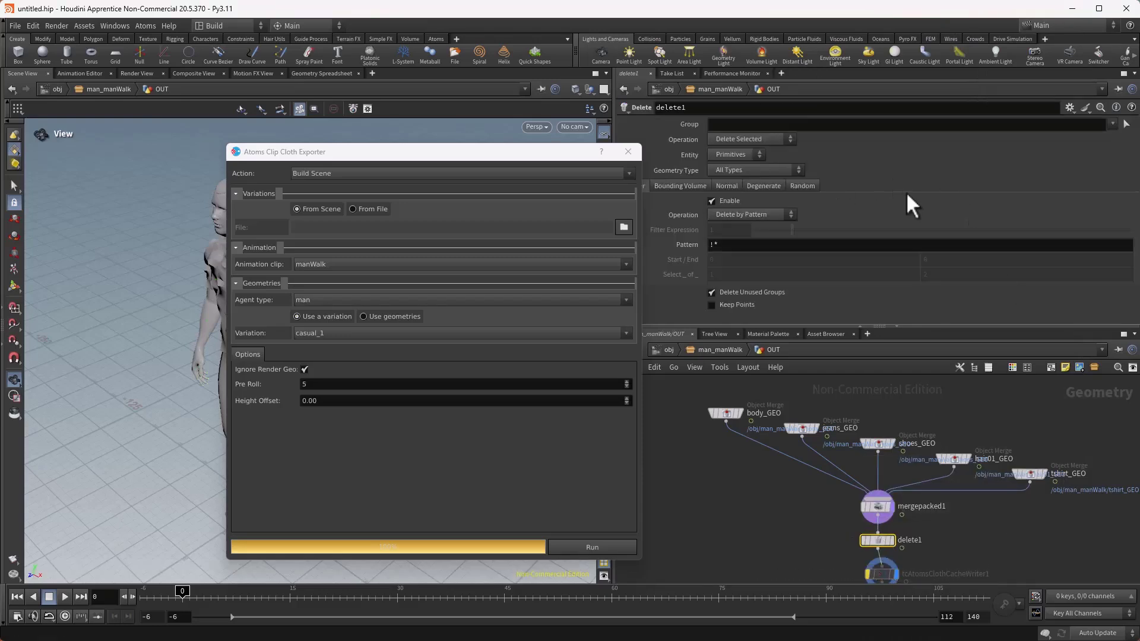
click(1112, 124)
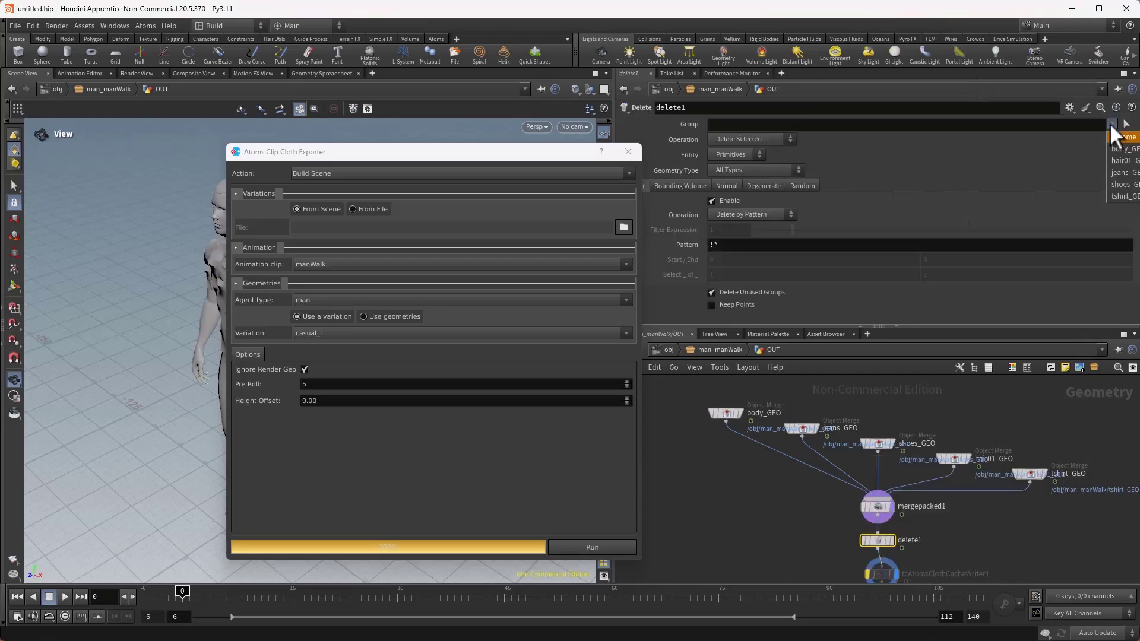
click(1123, 197)
click(751, 138)
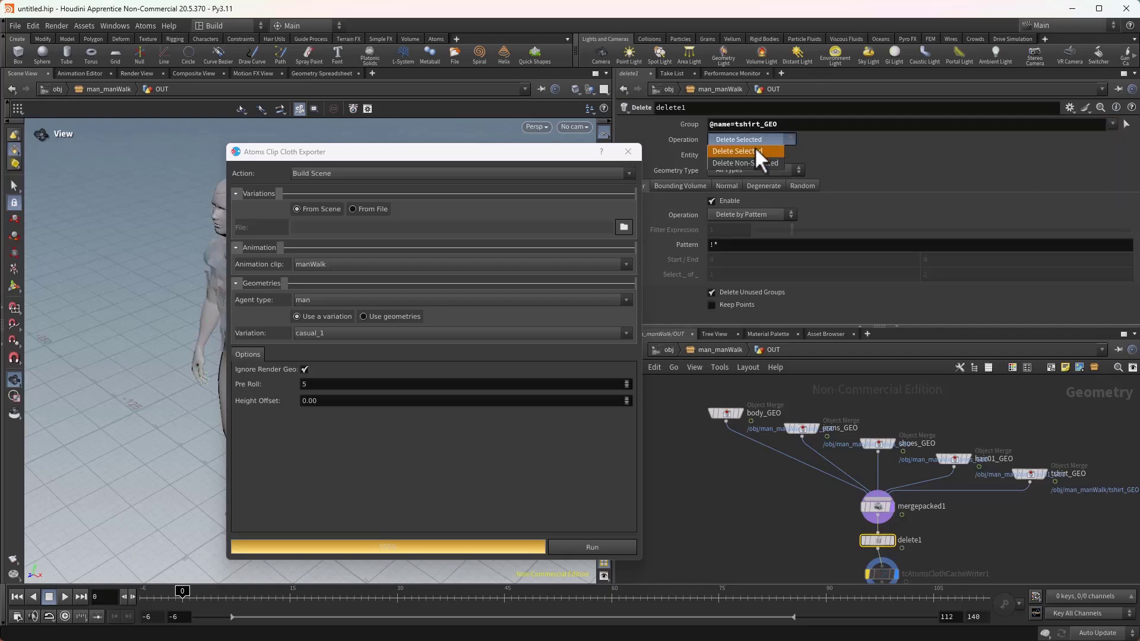
click(749, 163)
- Switch the exporter's action to Export and set its output folder to a new clipclothcaches folder inside cache/houdini
drag(438, 152, 584, 133)
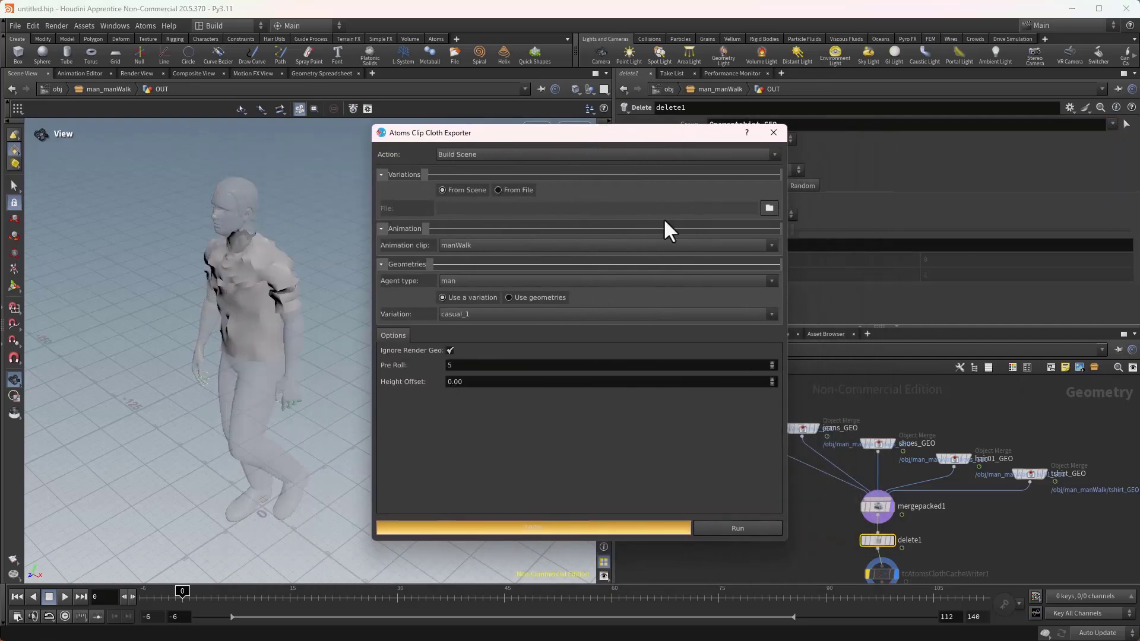
click(464, 156)
click(464, 177)
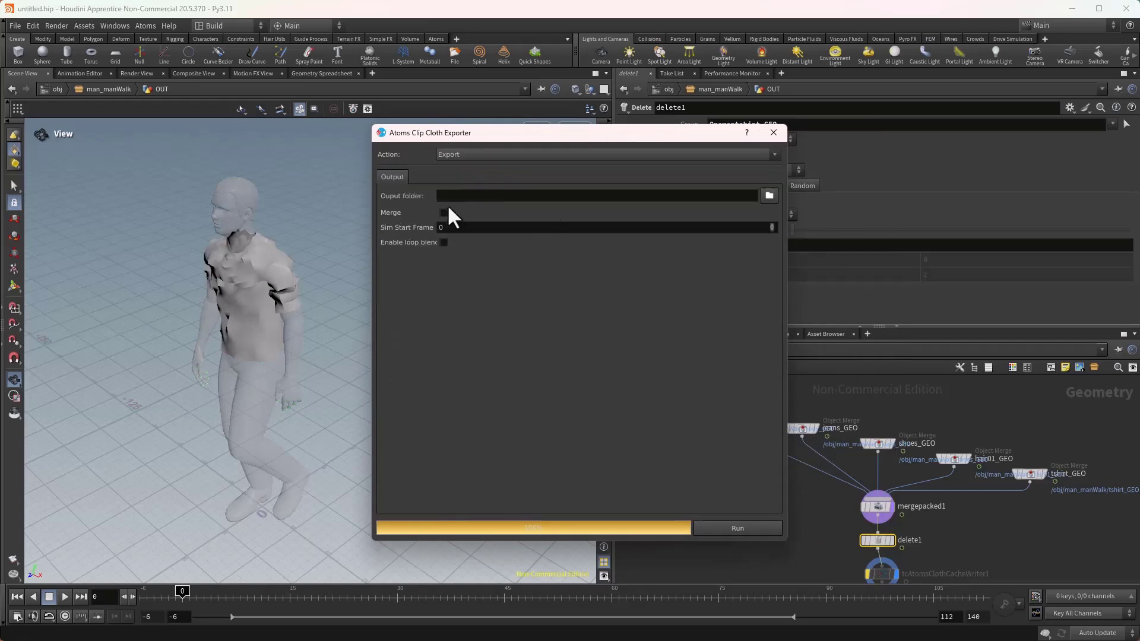
click(768, 195)
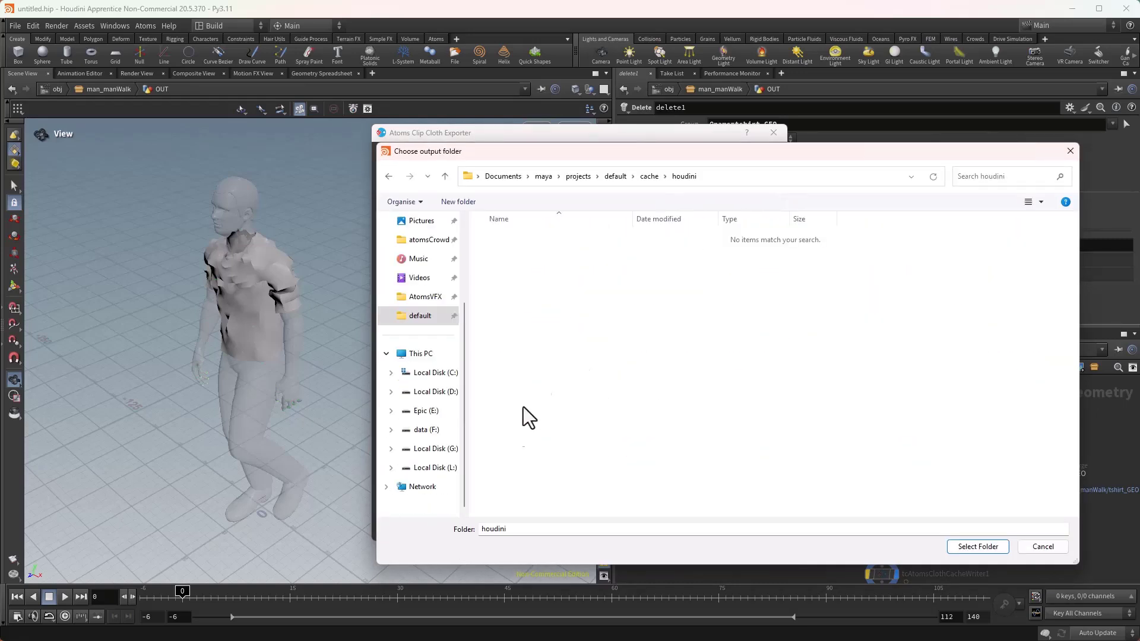
right_click(544, 324)
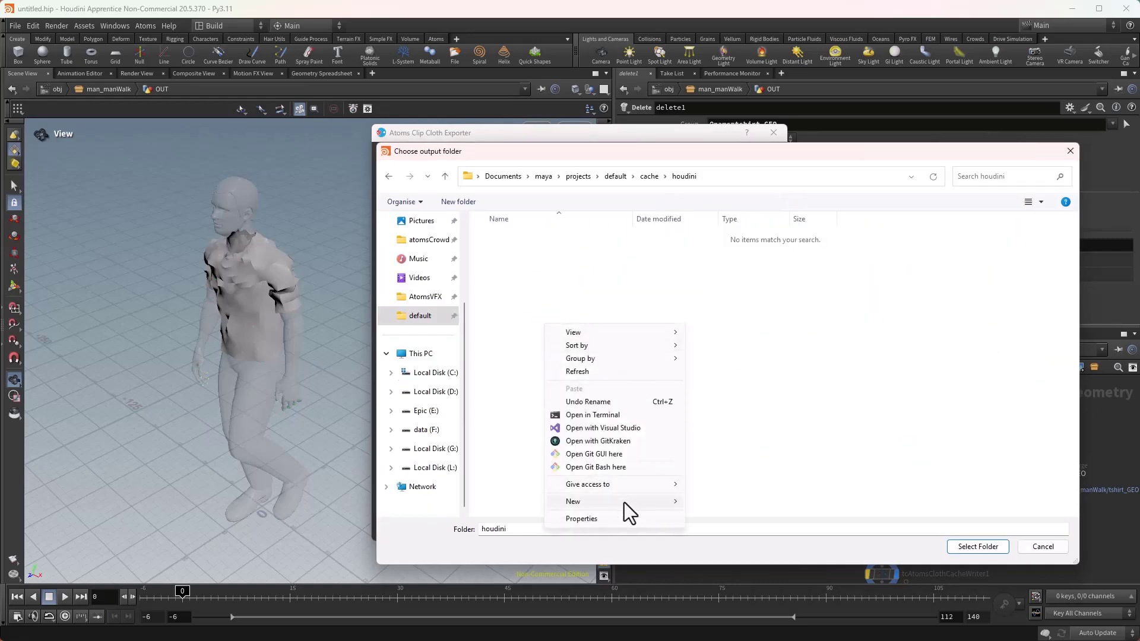
mouse_move(628, 502)
click(728, 501)
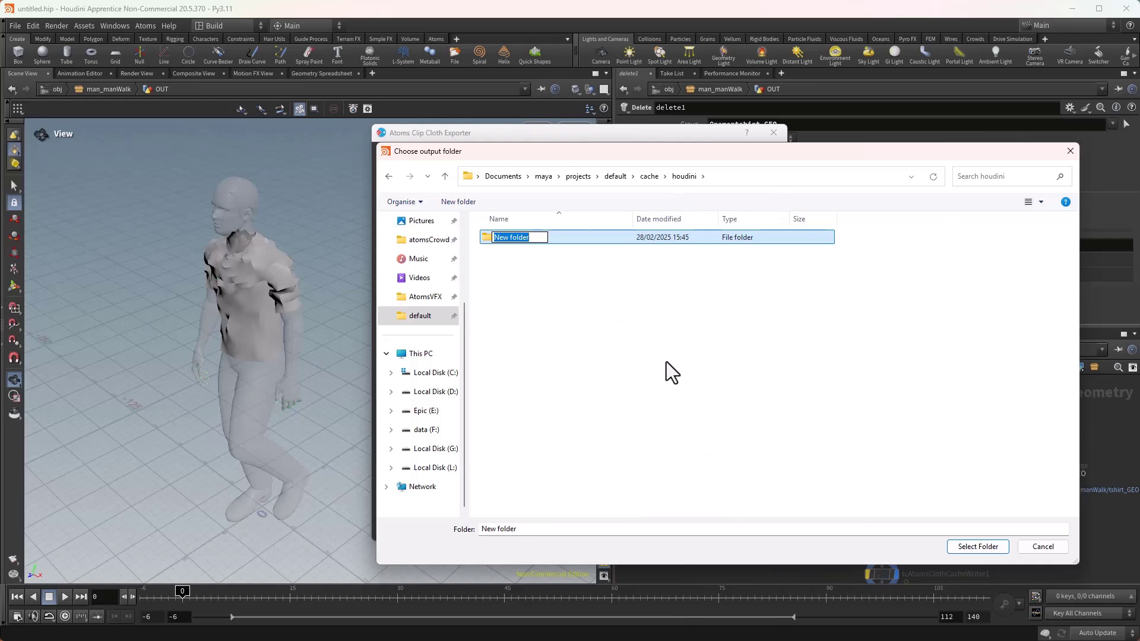
text(clipclothca)
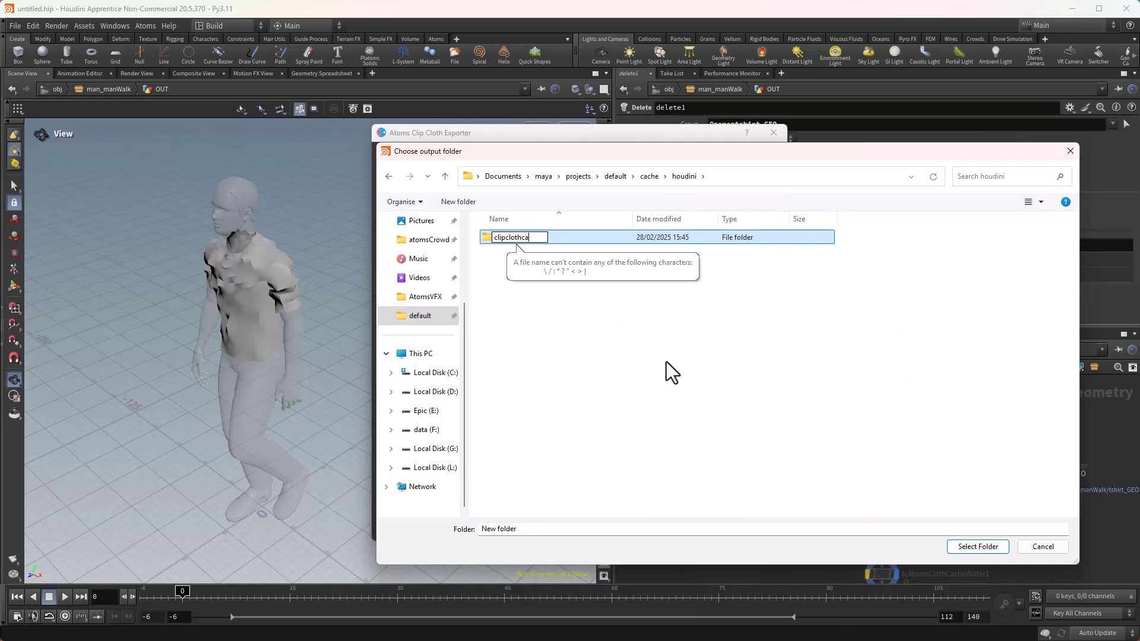
text(ches)
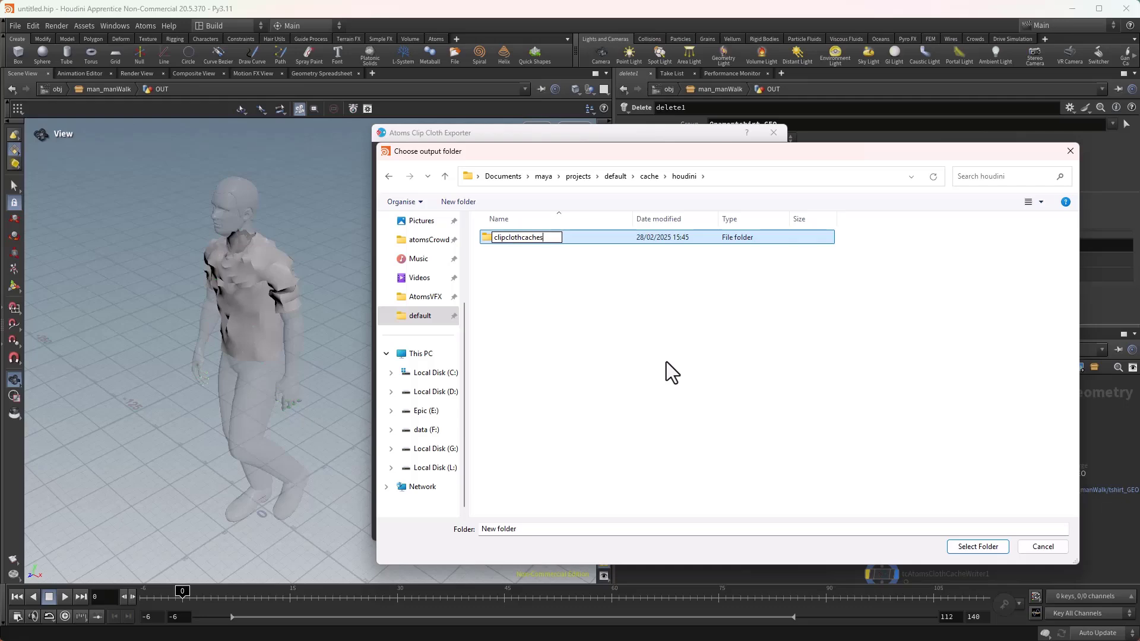
key(Return)
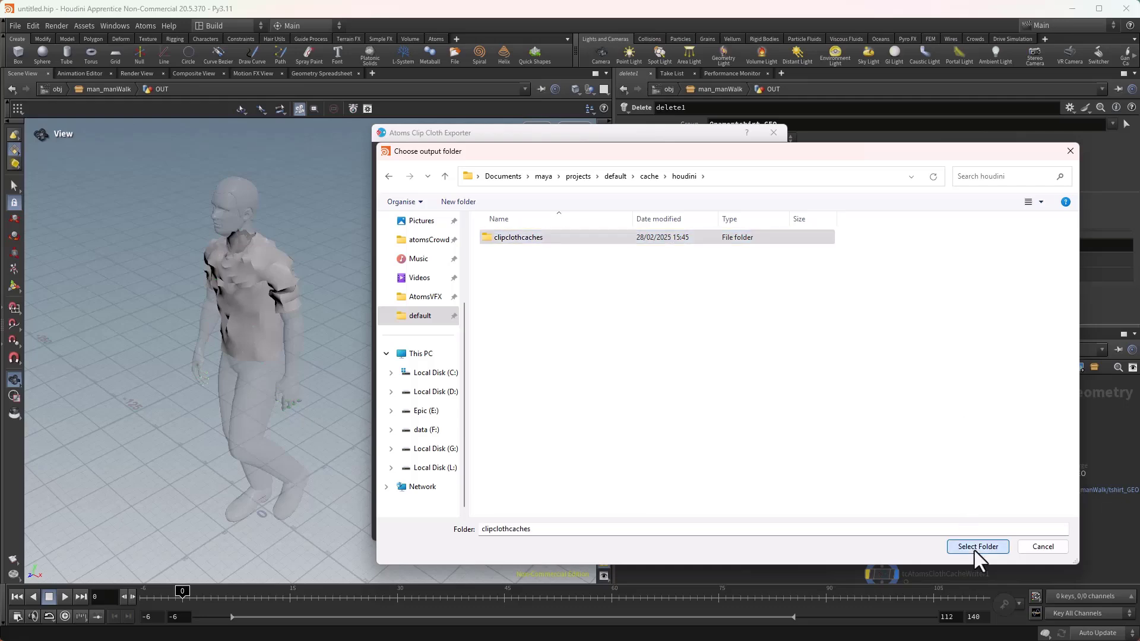
click(974, 547)
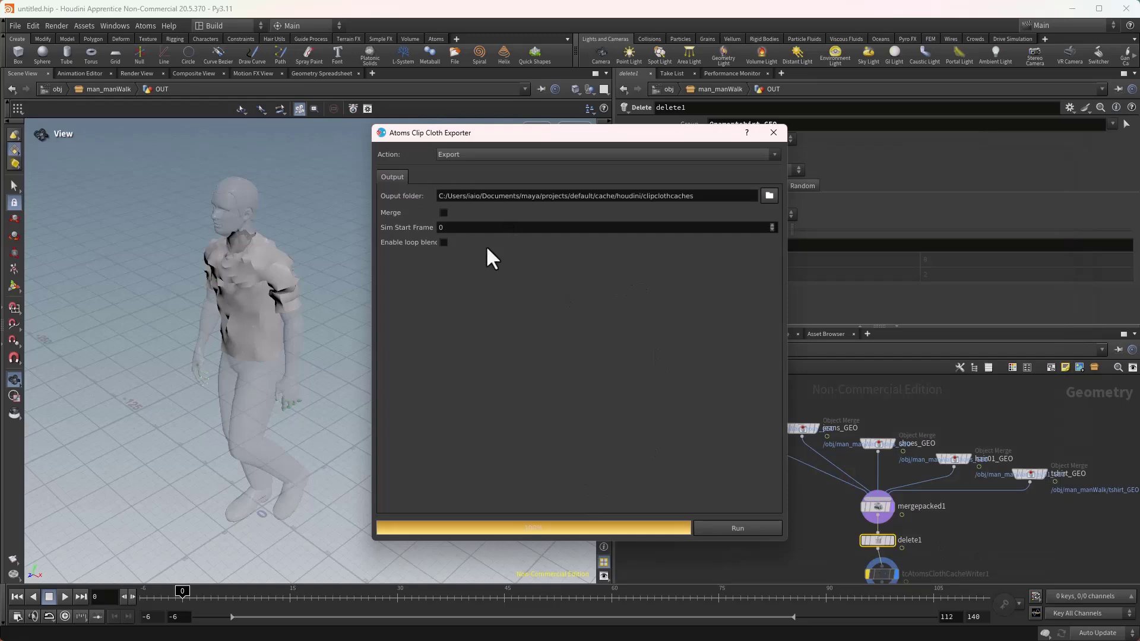
double_click(443, 227)
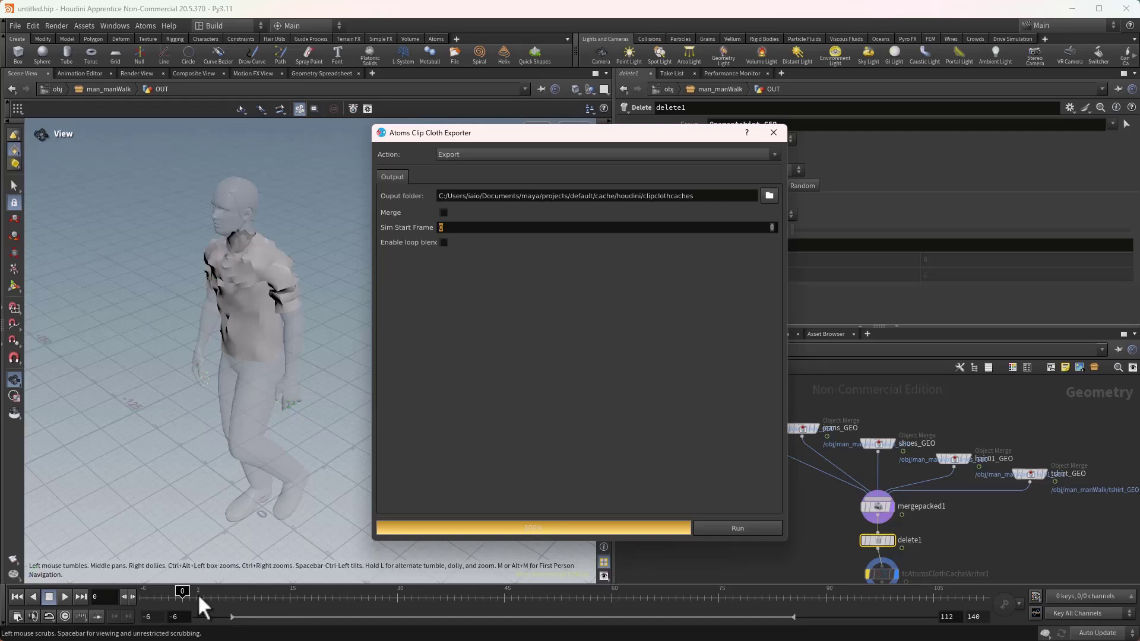
mouse_move(183, 593)
mouse_down()
mouse_move(113, 595)
mouse_move(185, 592)
mouse_up()
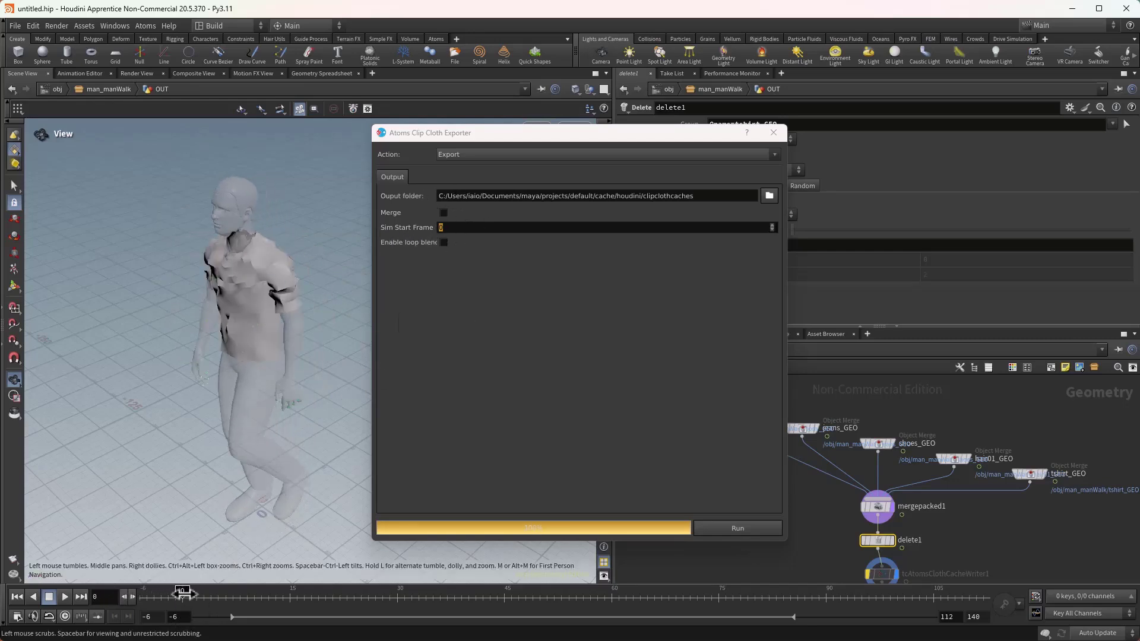
drag(184, 592, 185, 592)
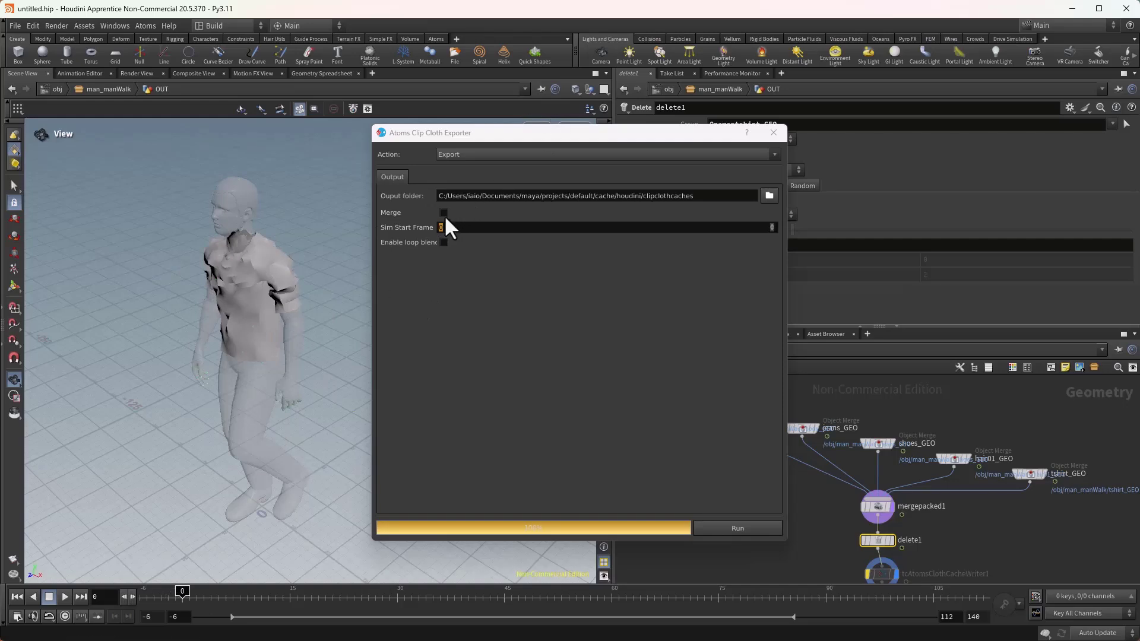
- Enable Merge and loop blending in the exporter, run the cloth cache export, and dismiss its completion dialog
click(443, 212)
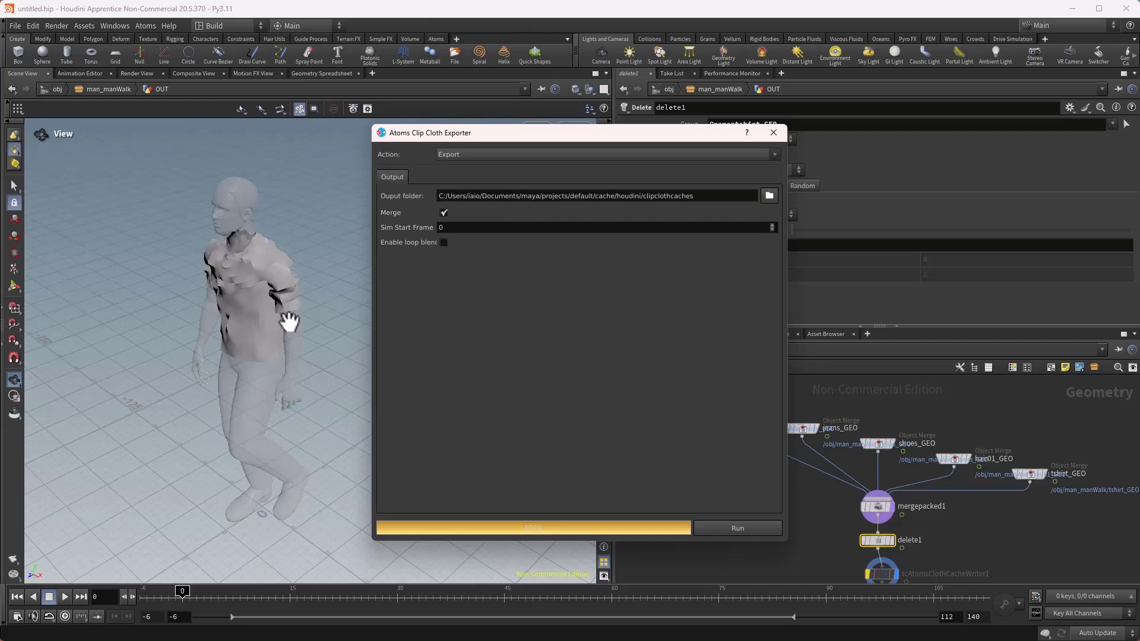
click(442, 242)
click(735, 526)
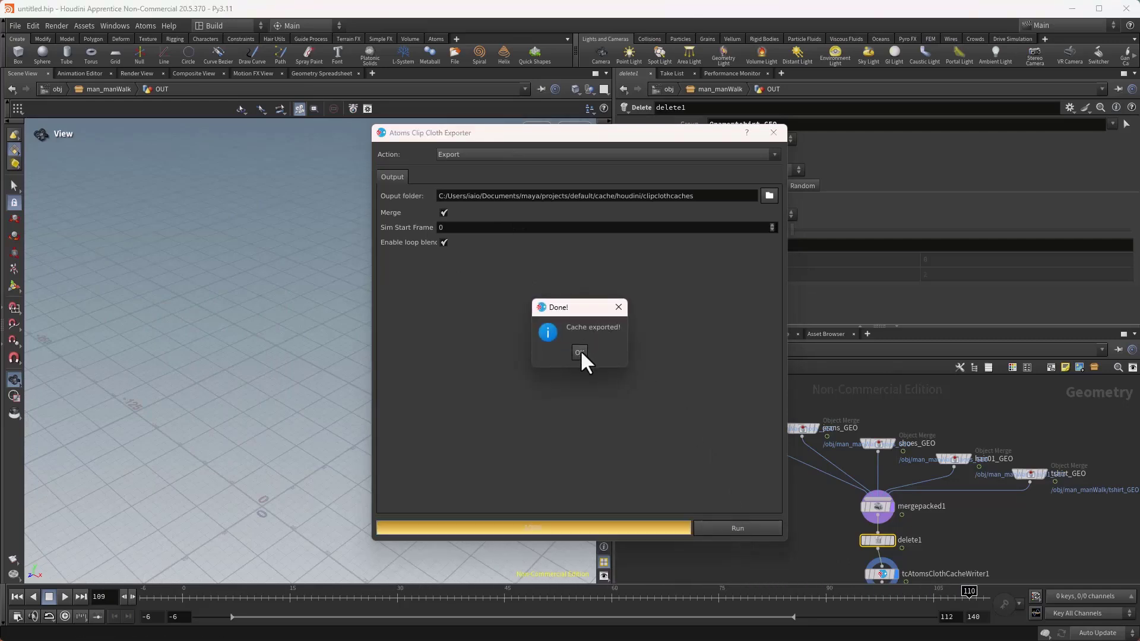
click(579, 352)
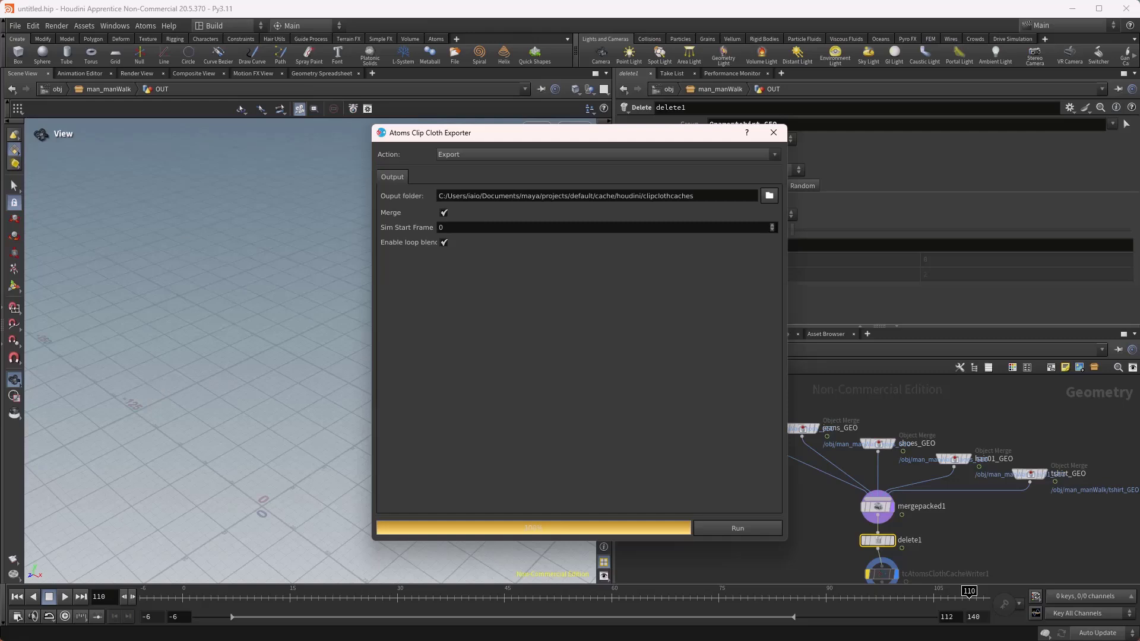
- Review the animation clips offered by the cloth exporter's Build Scene action, keeping manWalk, and close the exporter
drag(575, 133, 706, 139)
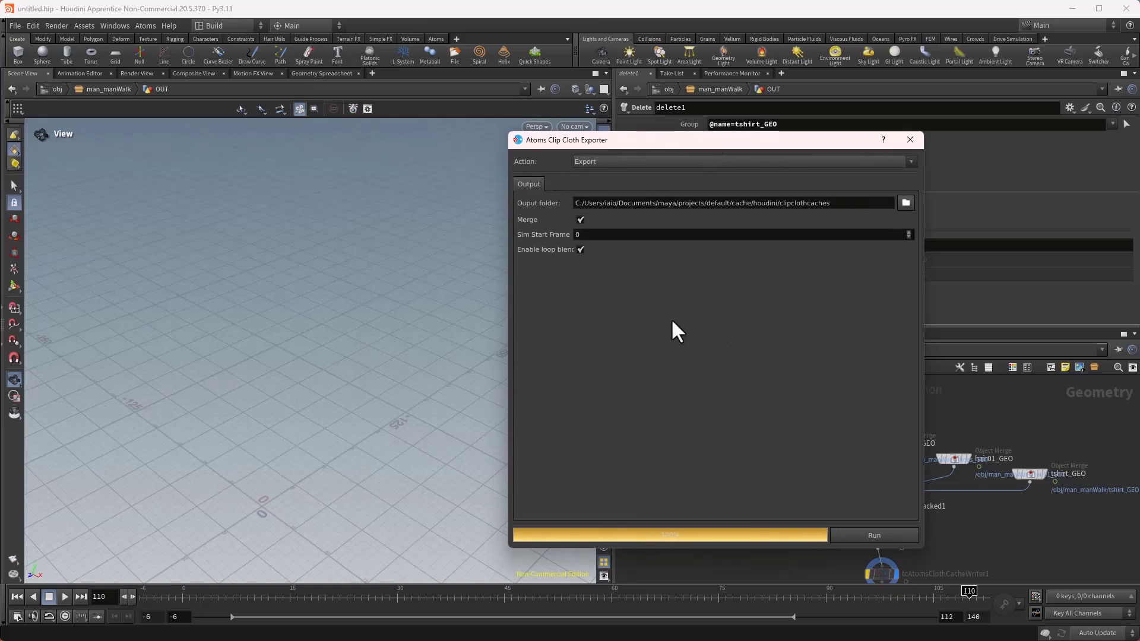
click(605, 158)
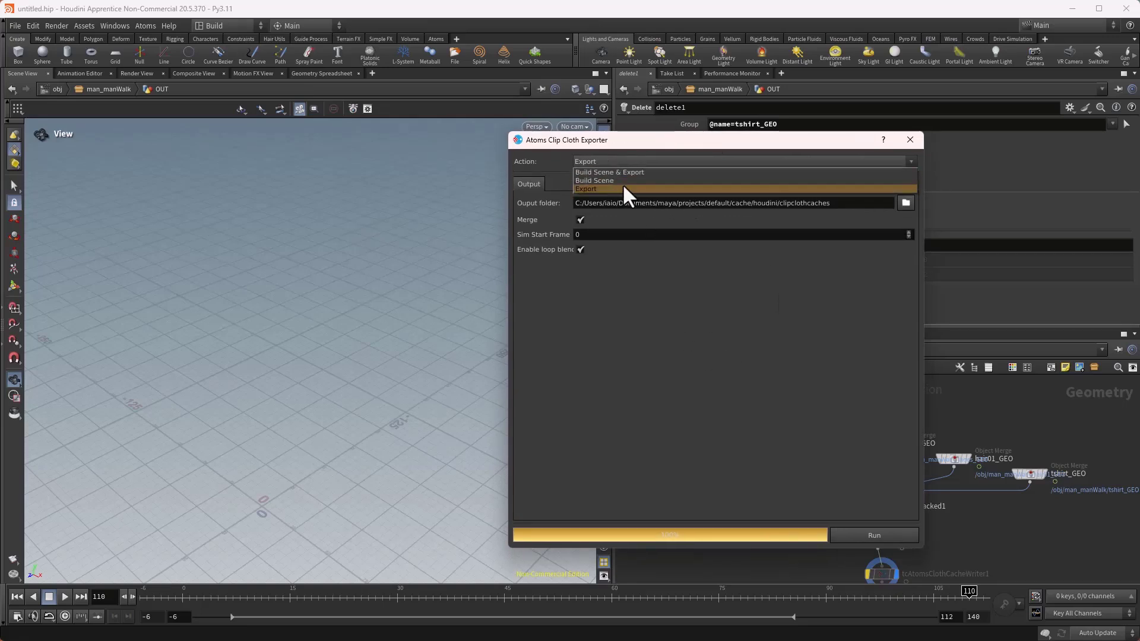
click(611, 181)
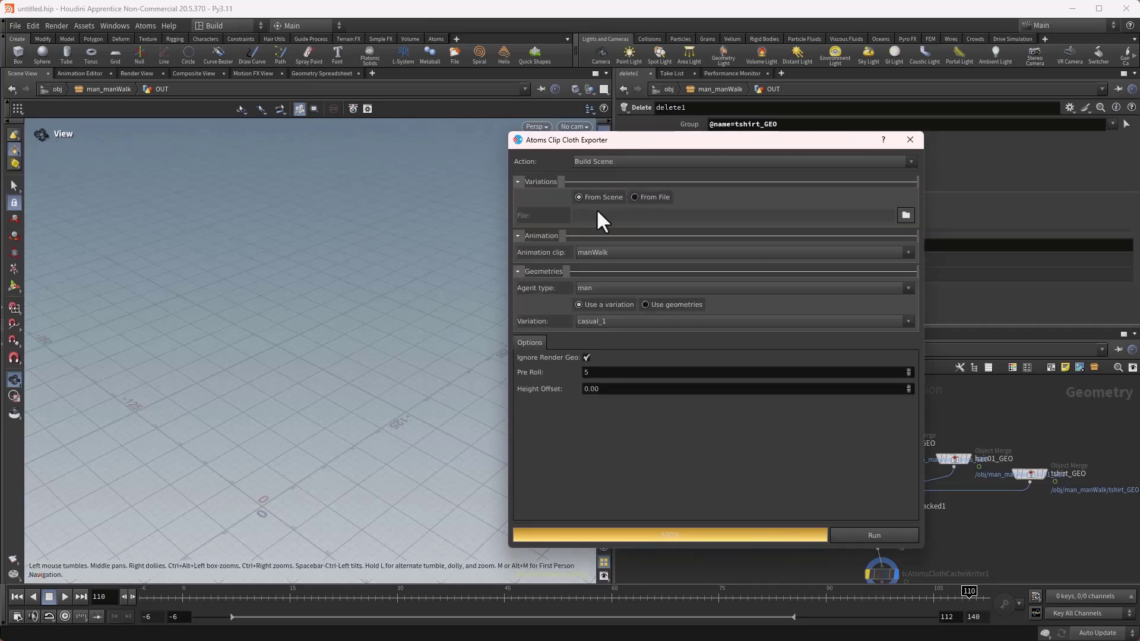
click(619, 248)
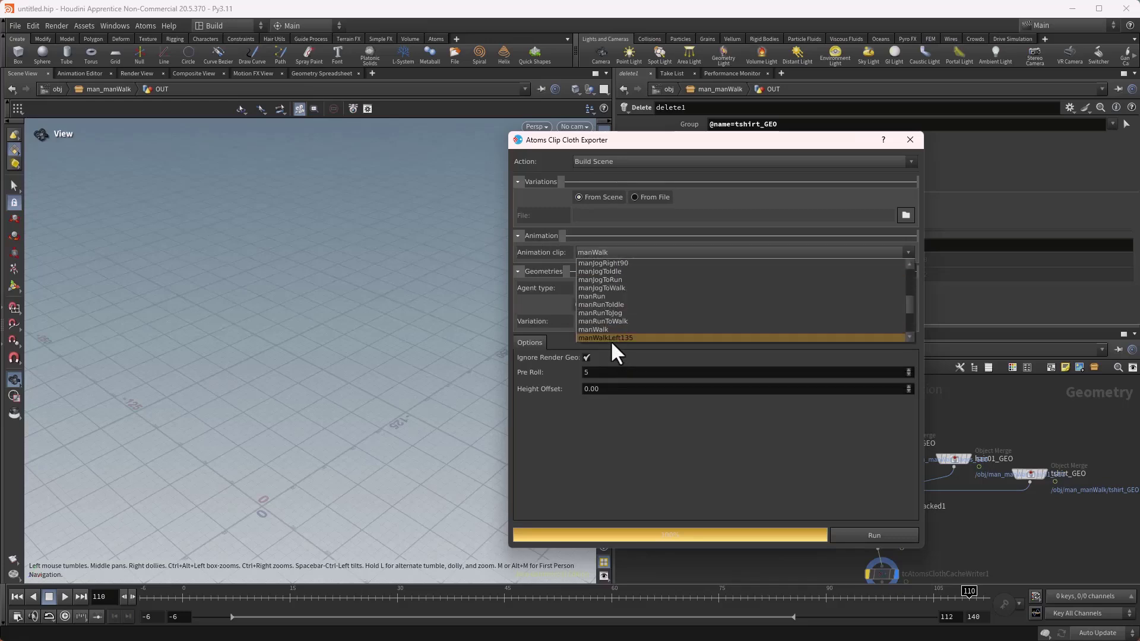
scroll(600, 298, up, 6)
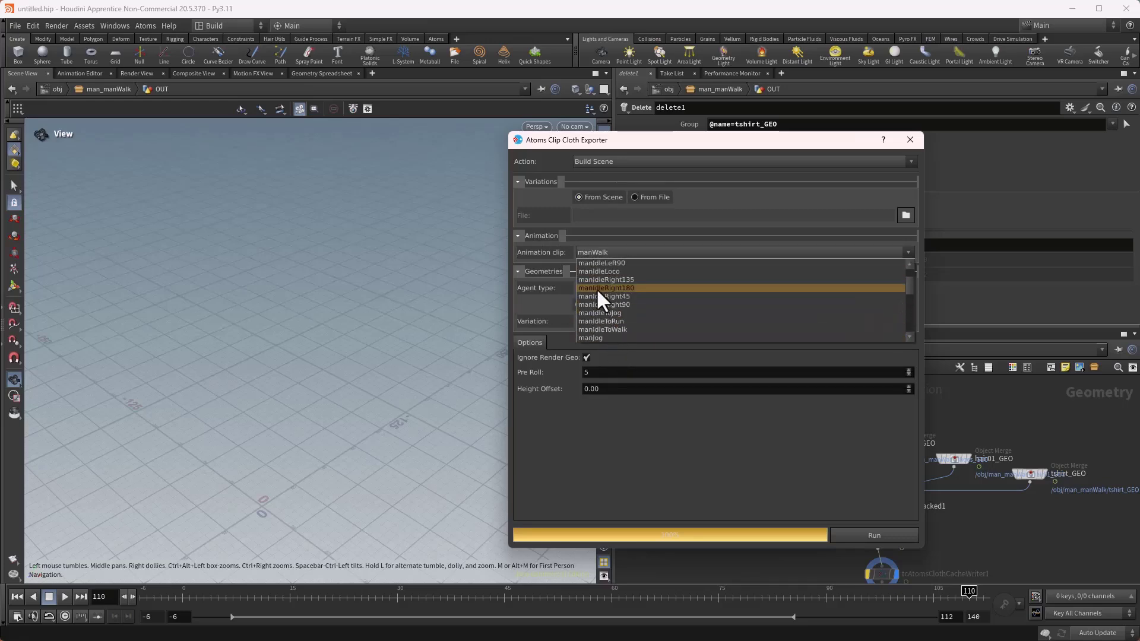
scroll(583, 323, down, 2)
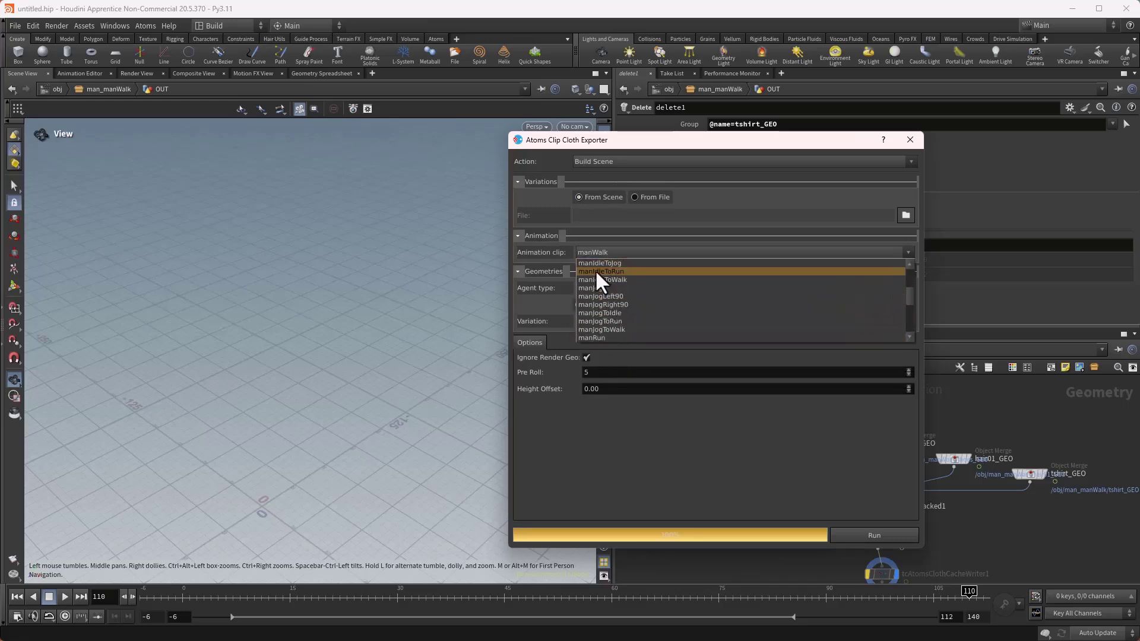
click(562, 251)
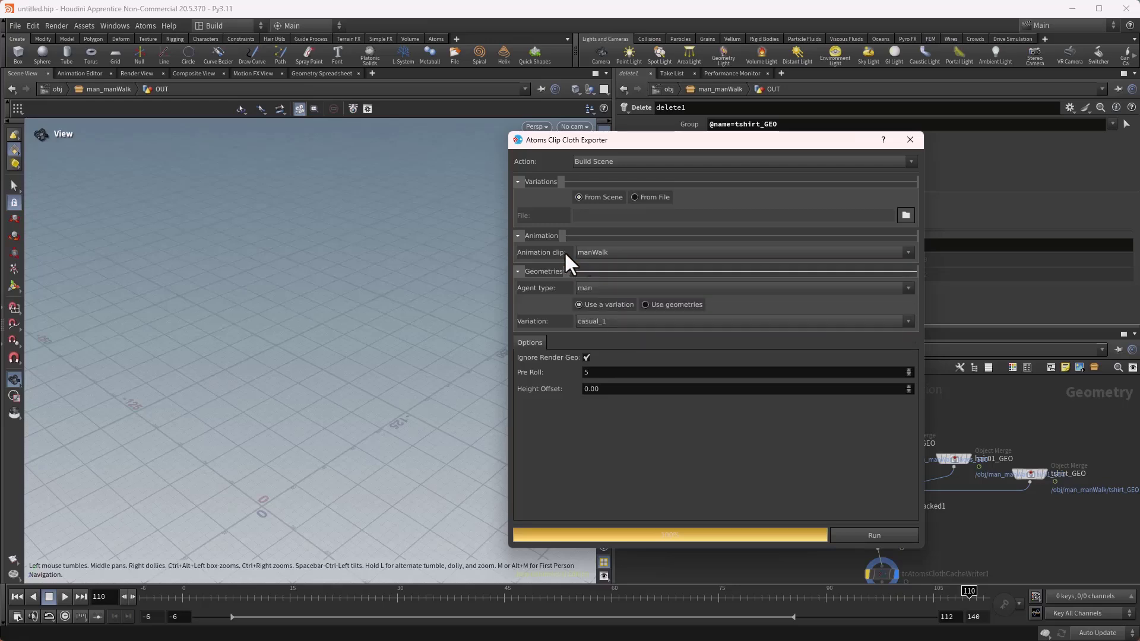
click(910, 140)
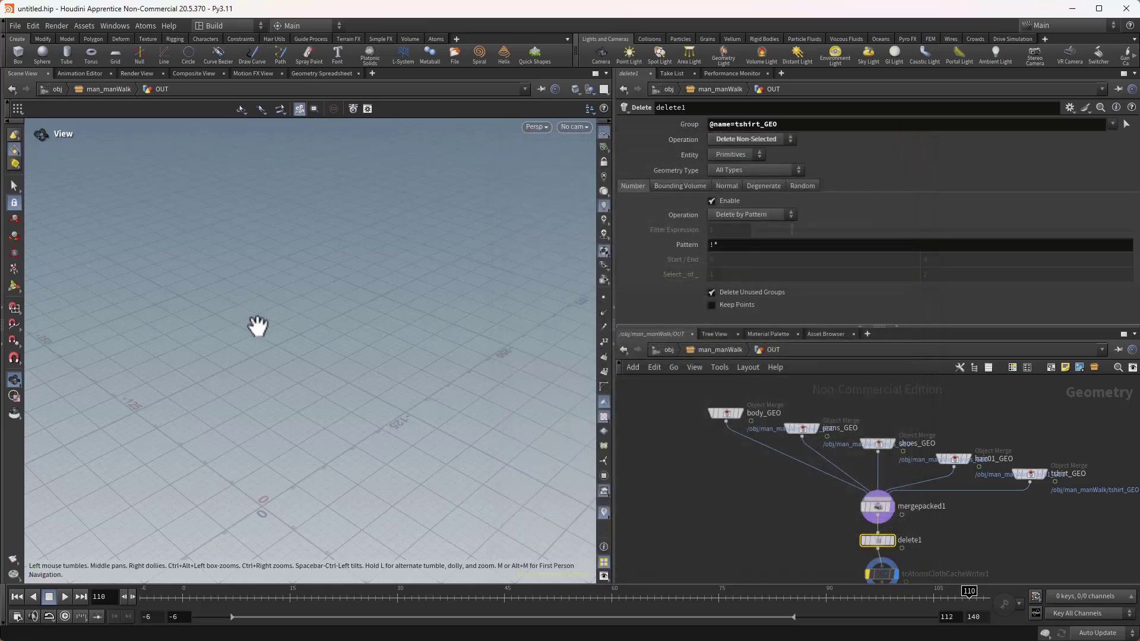
- Return to the object level and delete the man_manWalk subnetwork
drag(258, 325, 219, 237)
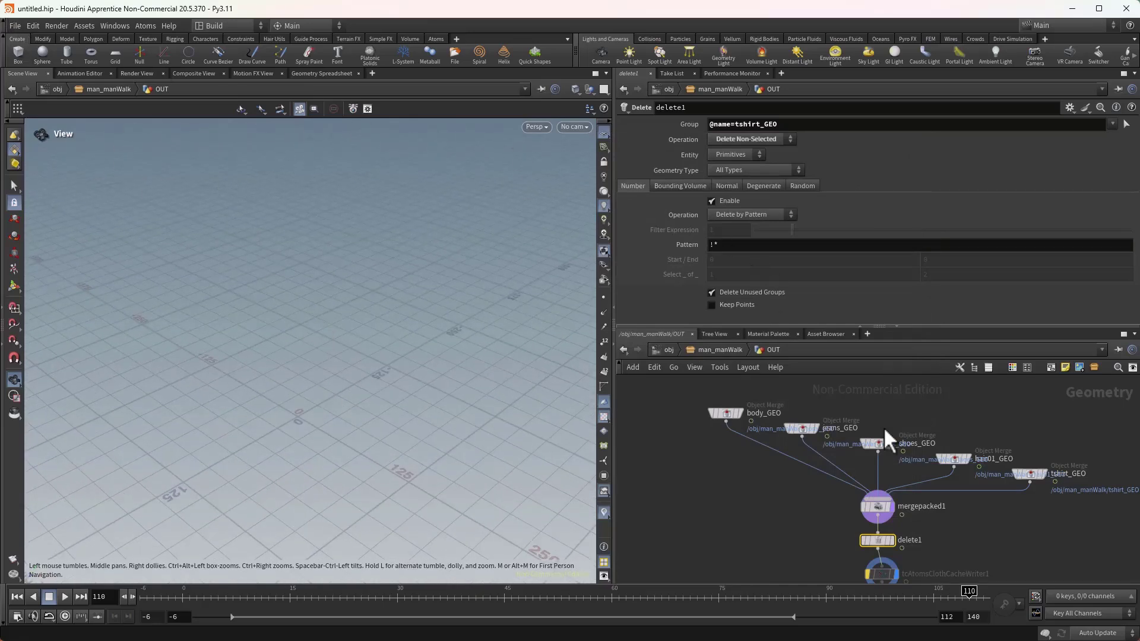
click(703, 352)
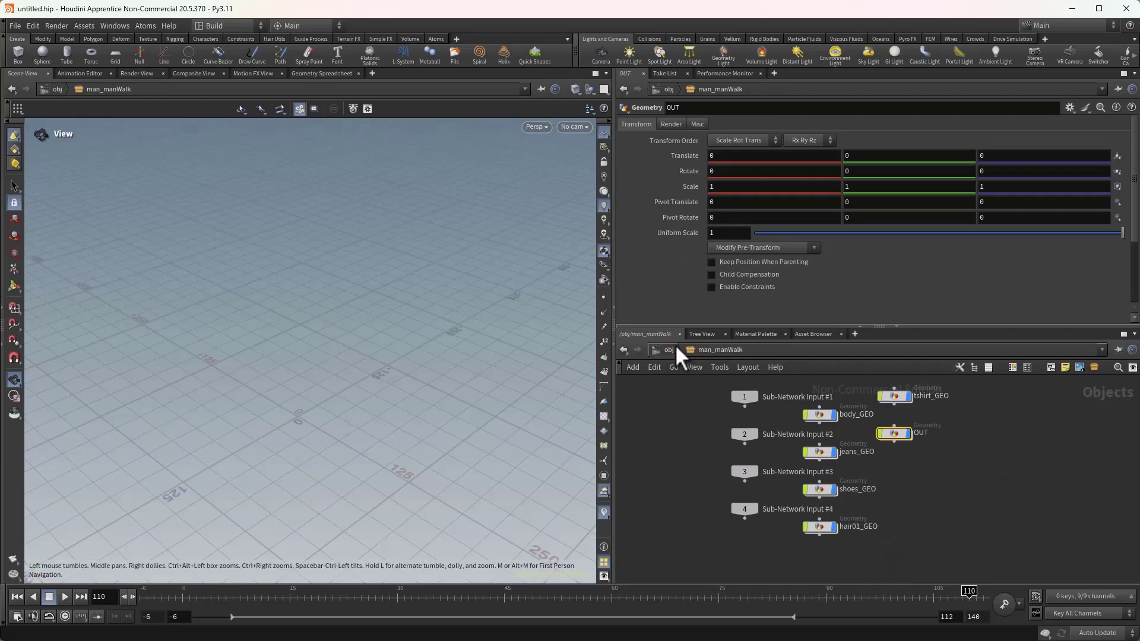
click(671, 350)
drag(842, 424, 947, 506)
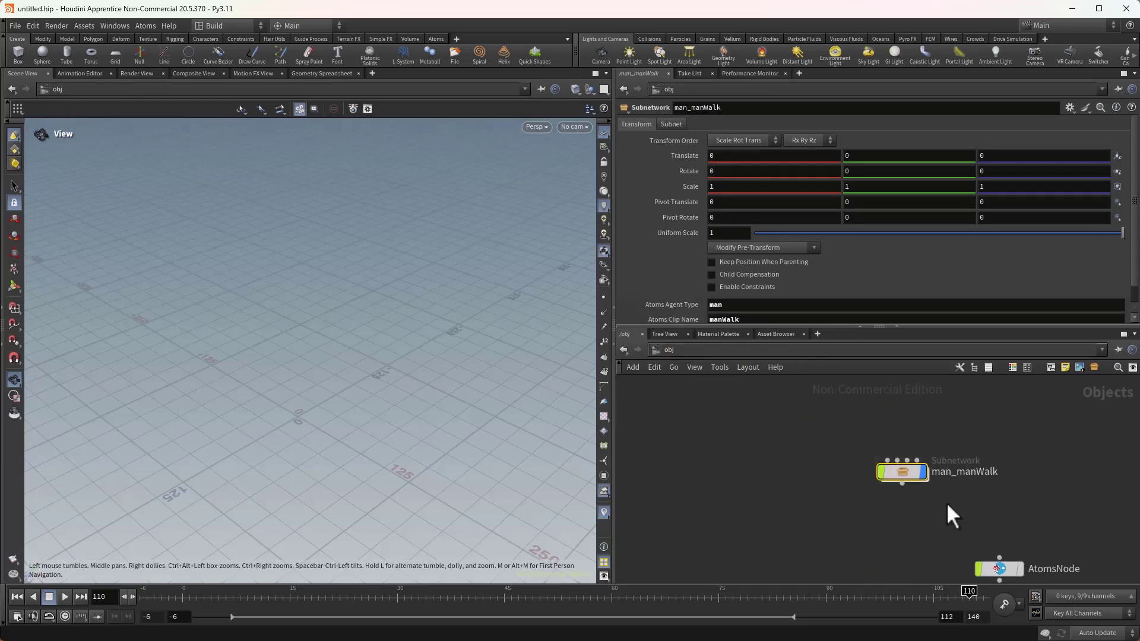
key(Delete)
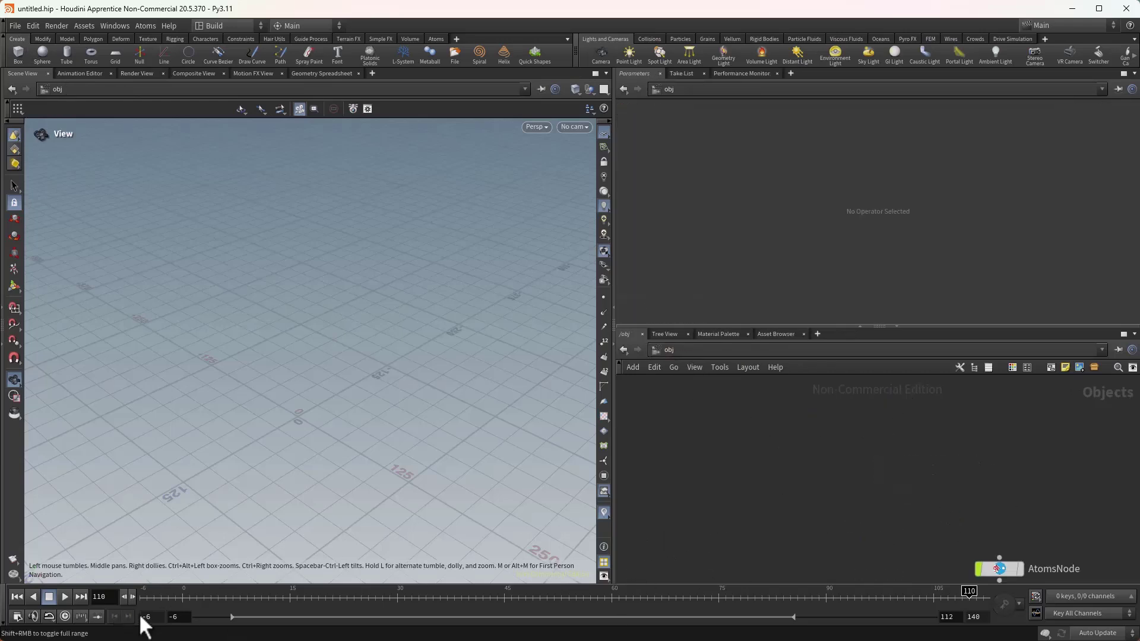
- Set the timeline's start frame to 0
drag(154, 618, 134, 620)
text(0)
key(Tab)
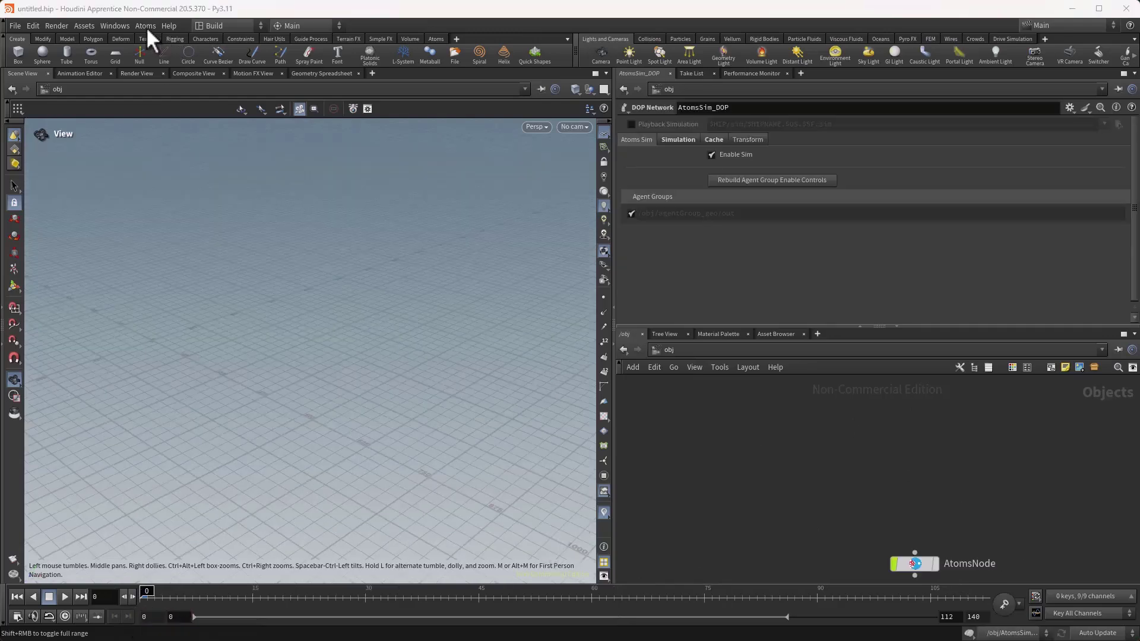
- Create an Atoms agent group and add a gridLayout behaviour module to it
click(146, 27)
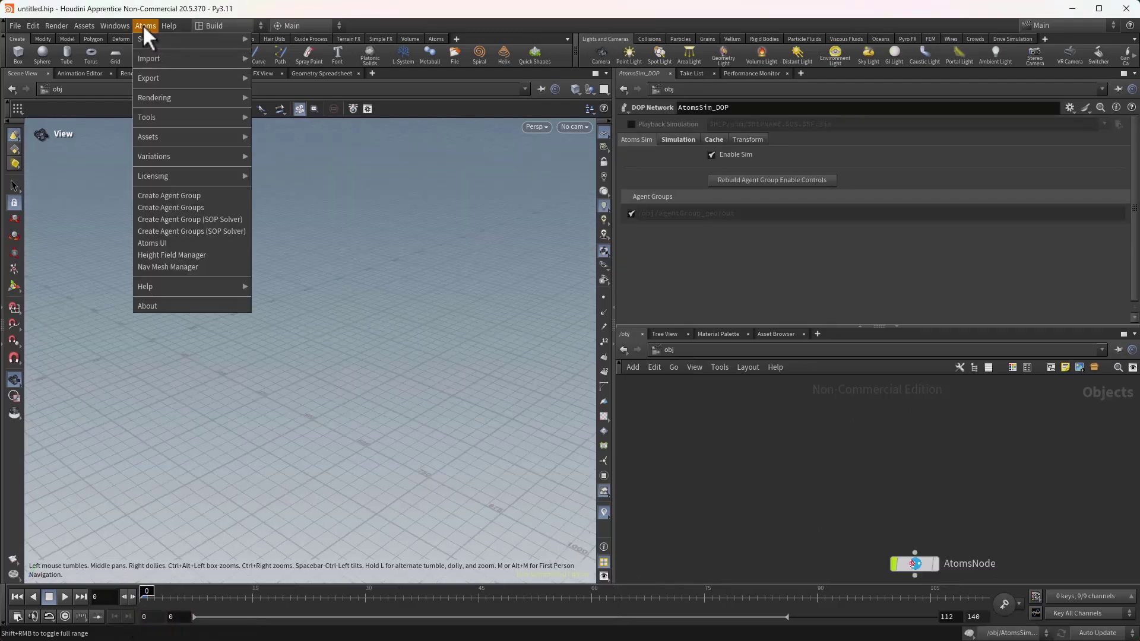
click(171, 194)
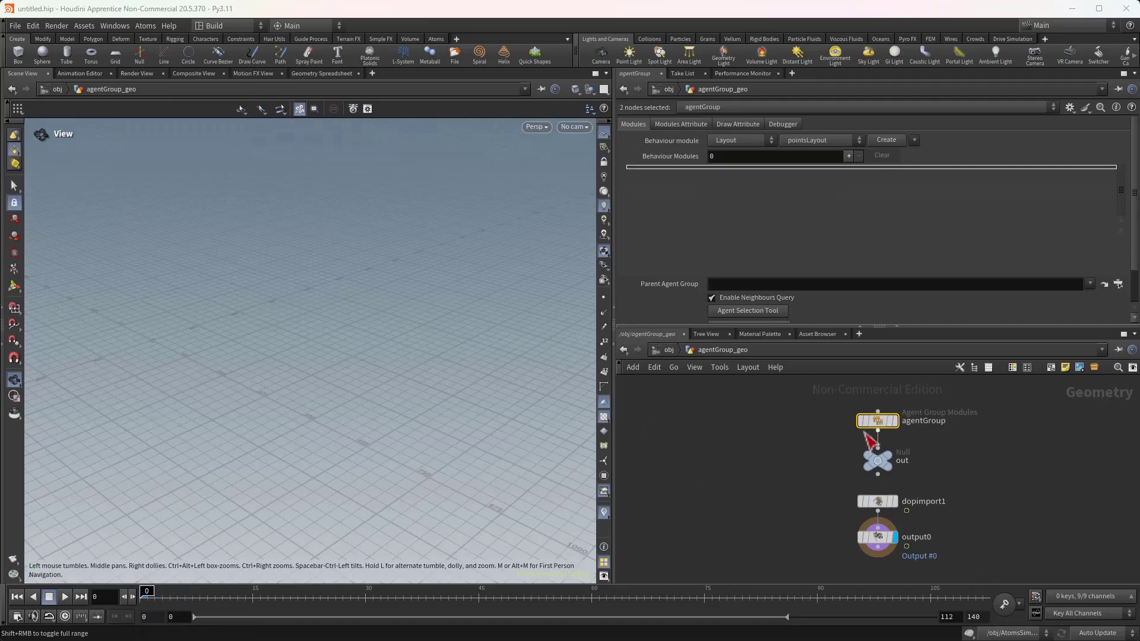
click(789, 141)
click(801, 211)
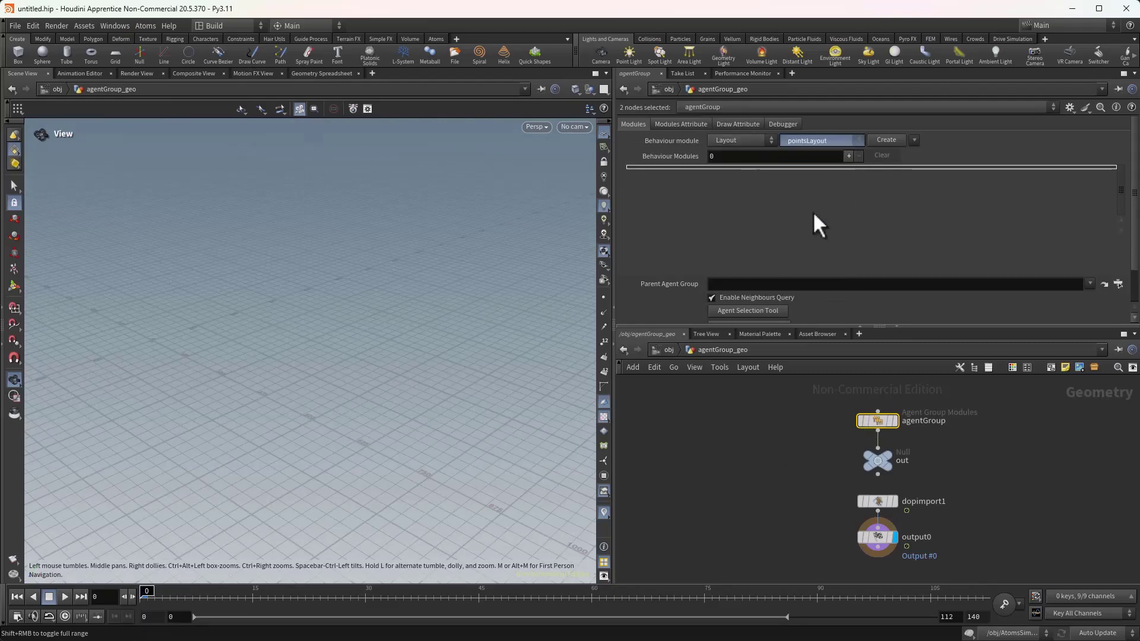
click(871, 144)
- Add a stateMachine behaviour module from the Animation category to the agent group
click(753, 141)
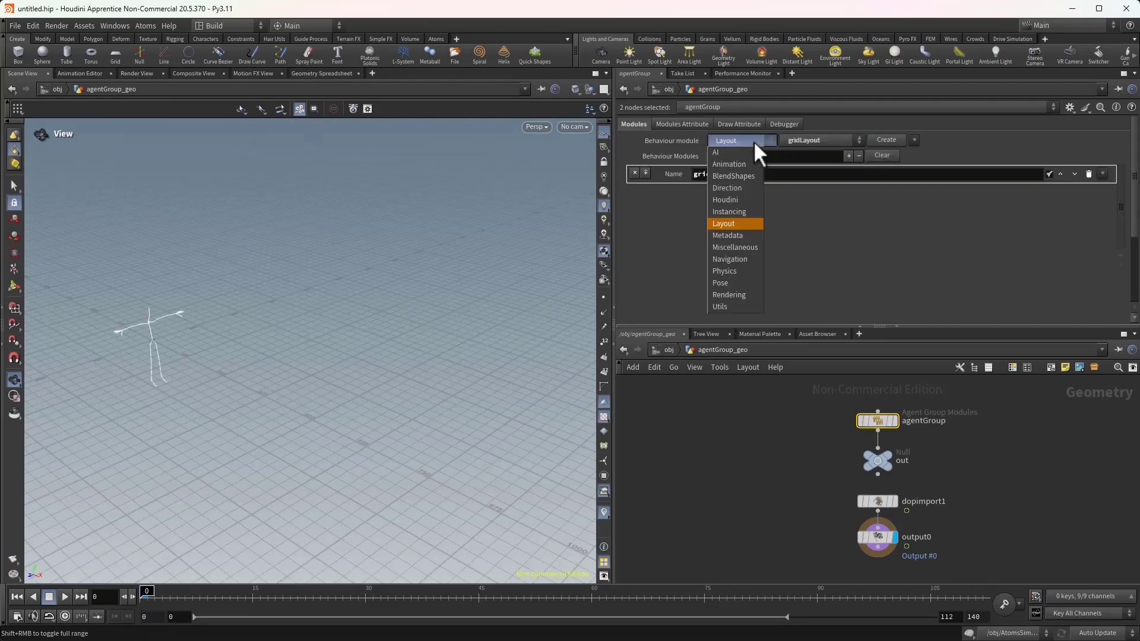
click(747, 152)
click(806, 140)
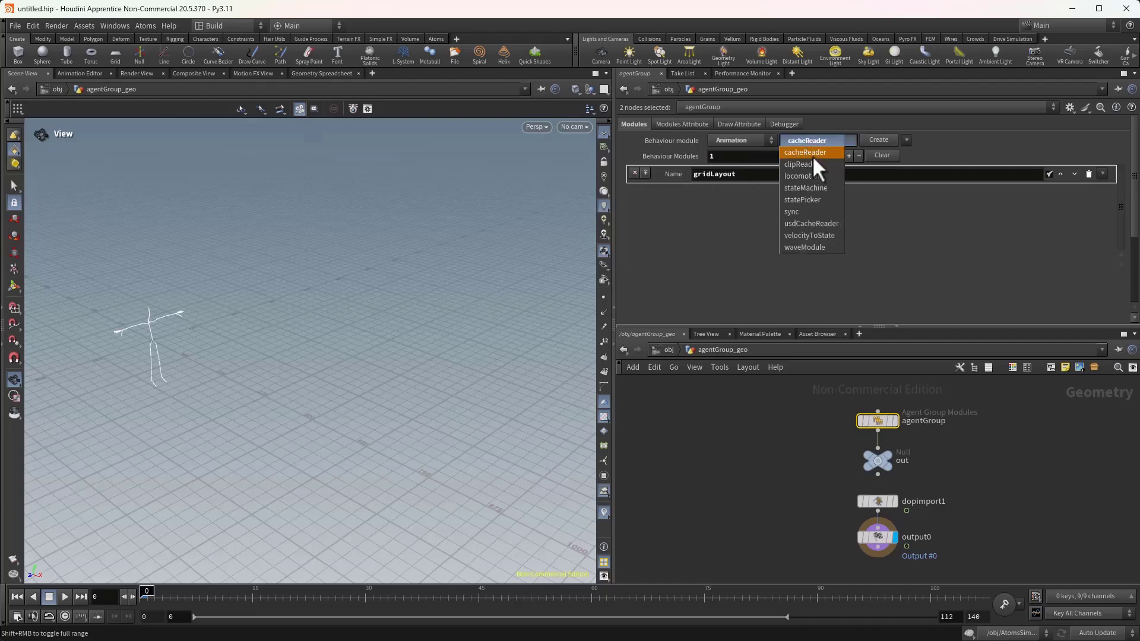
click(813, 187)
click(871, 140)
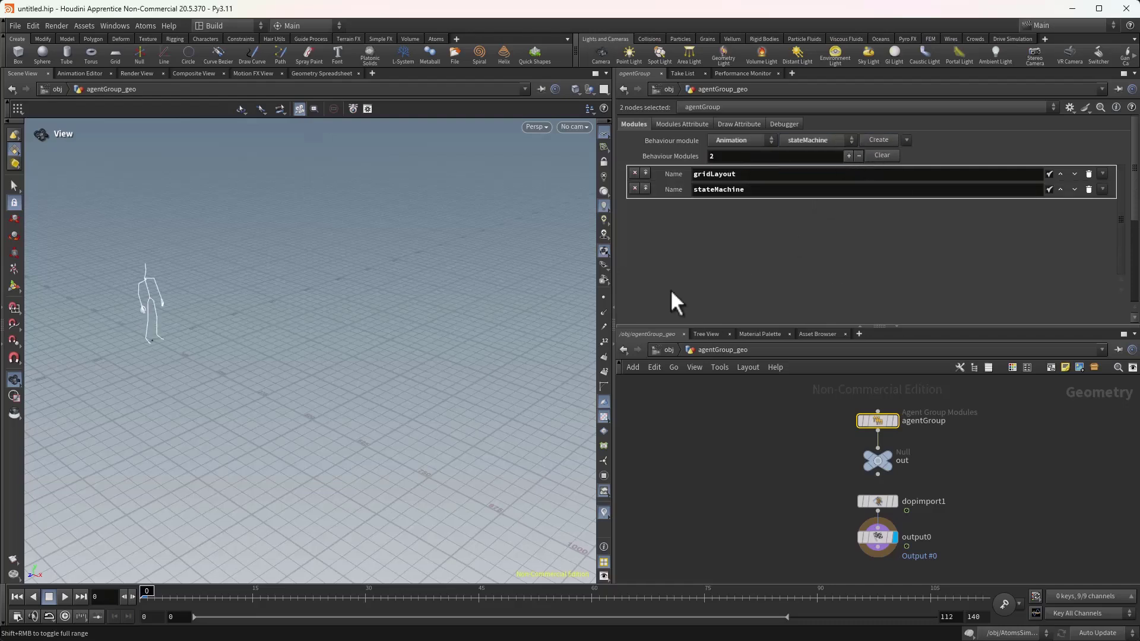
- Add a variations module from the Rendering category to the agent group and set its variation name to casual_1
click(757, 140)
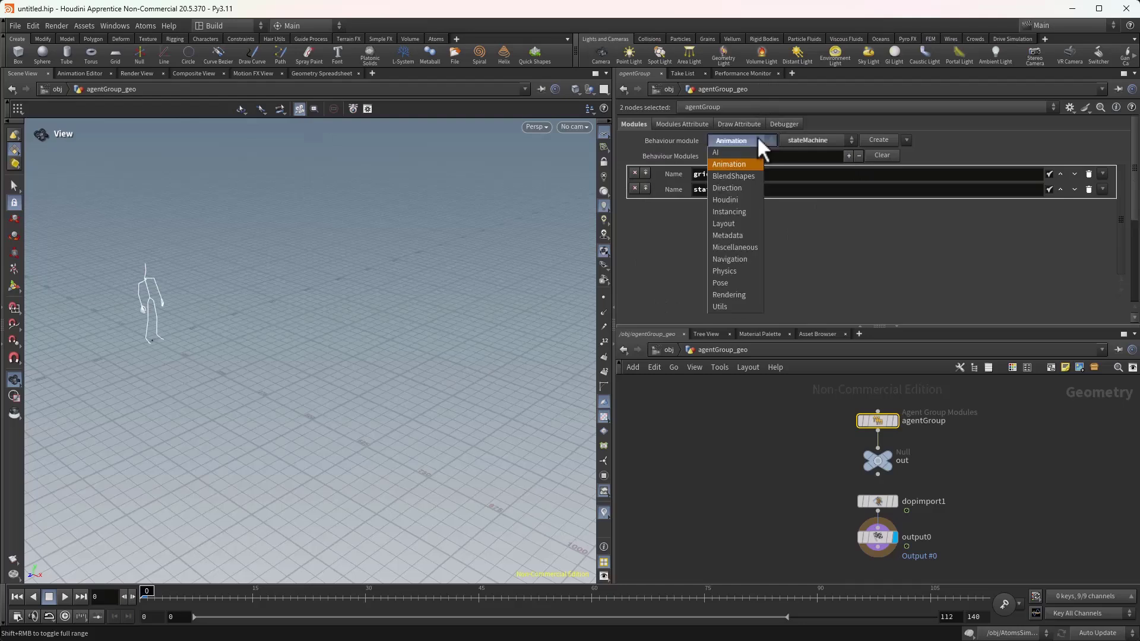
click(746, 291)
click(801, 142)
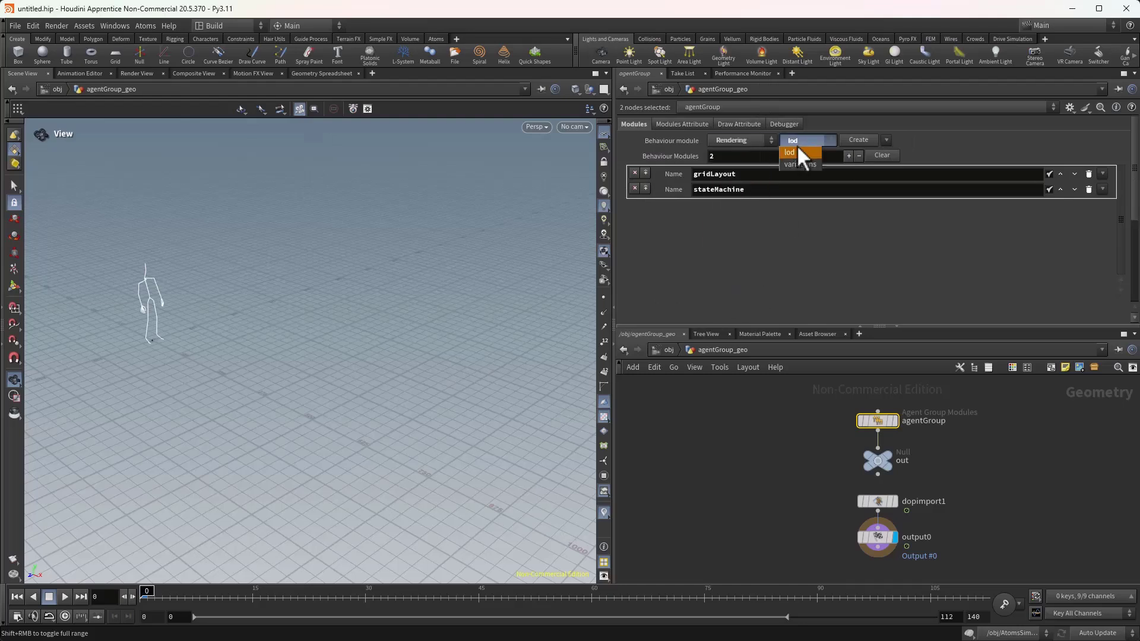
click(856, 138)
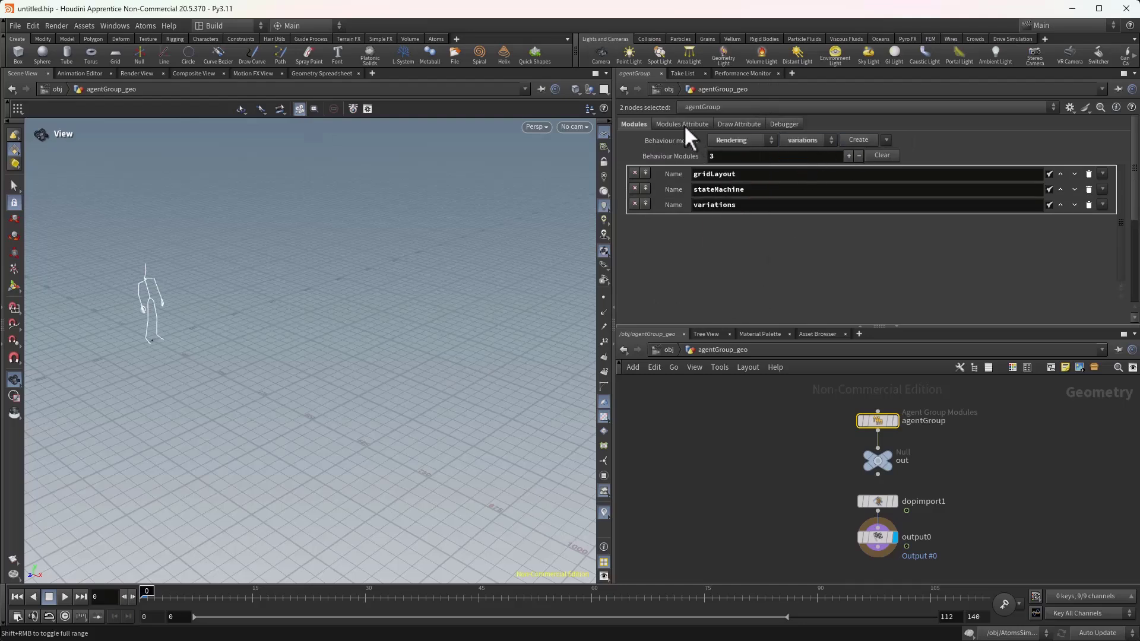
click(683, 124)
click(728, 141)
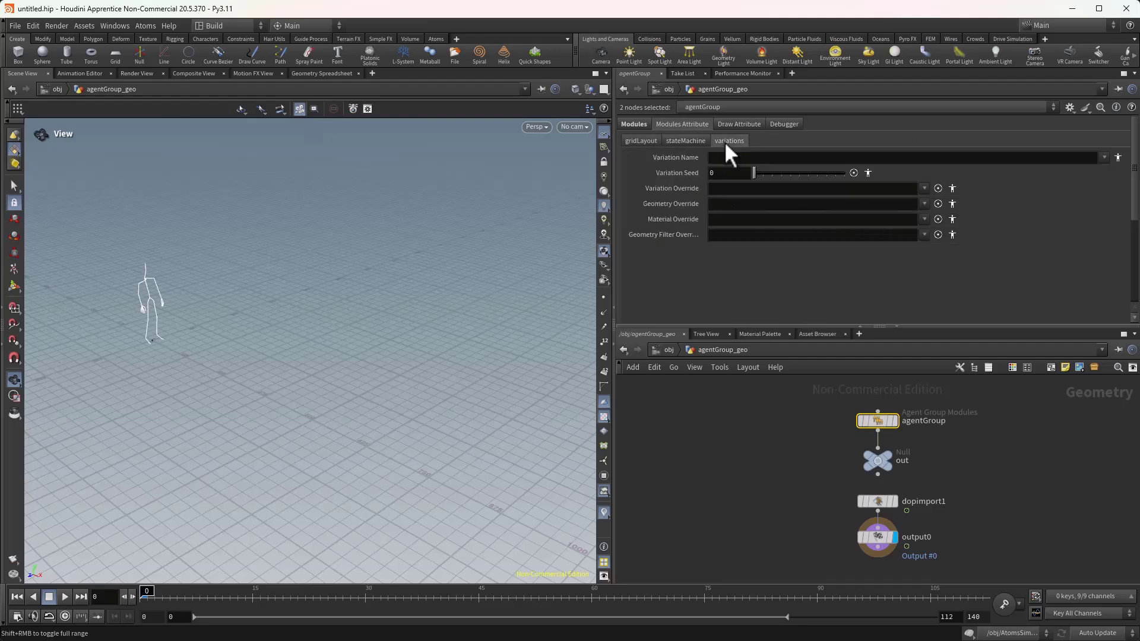
click(1105, 170)
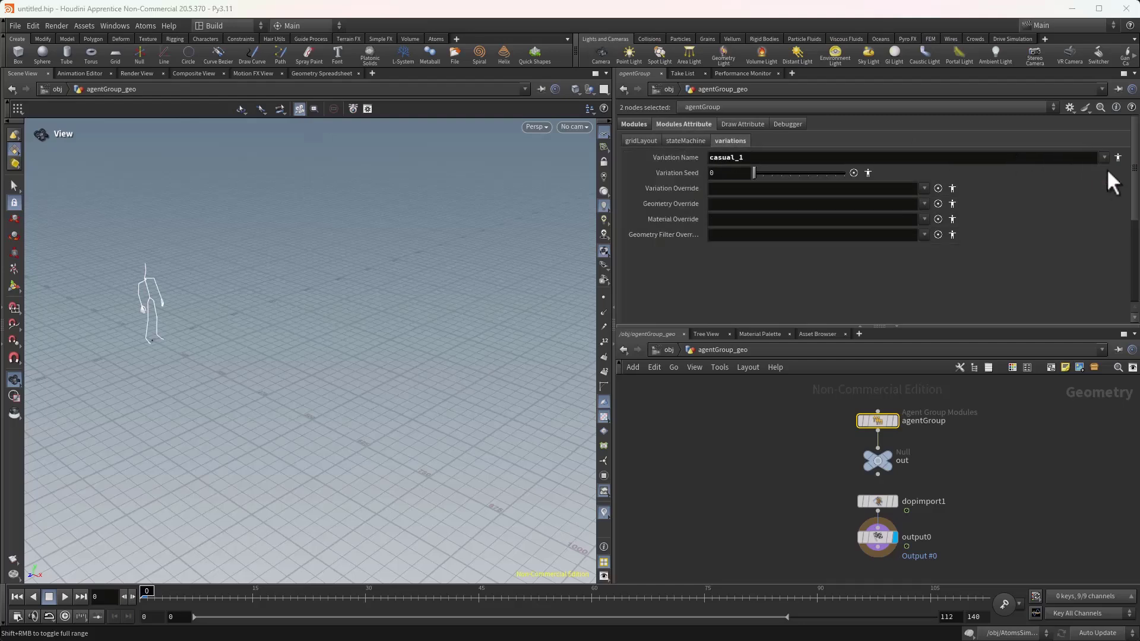
- Set the gridLayout module's size to 5 in both X and Z
click(632, 138)
drag(747, 207, 671, 208)
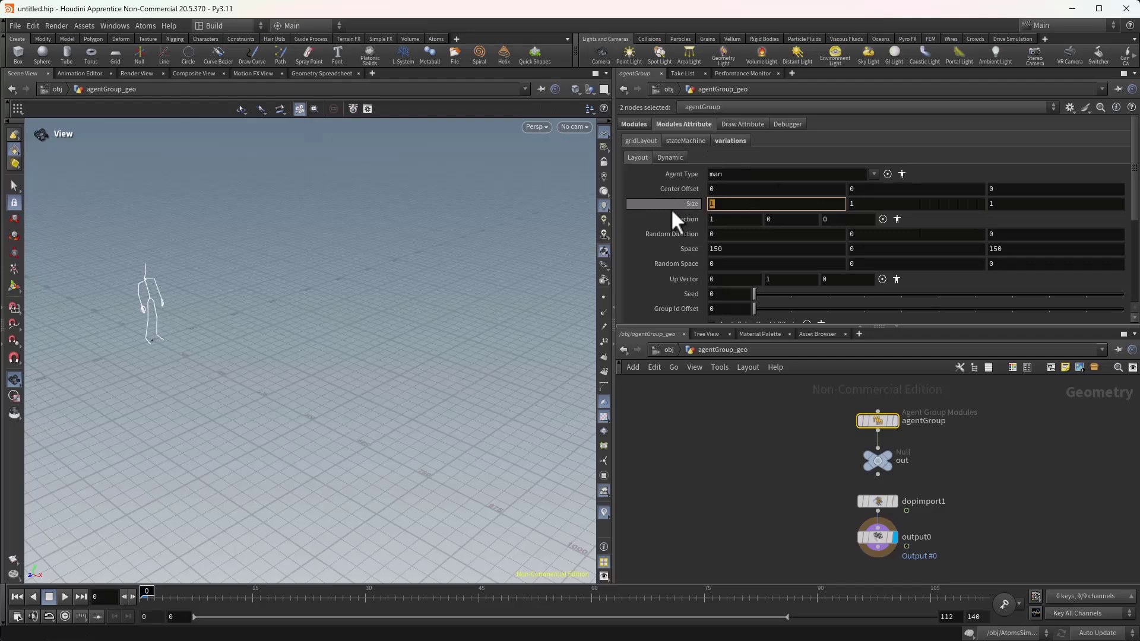
text(5)
key(Tab)
key(Tab)
text(5)
key(Return)
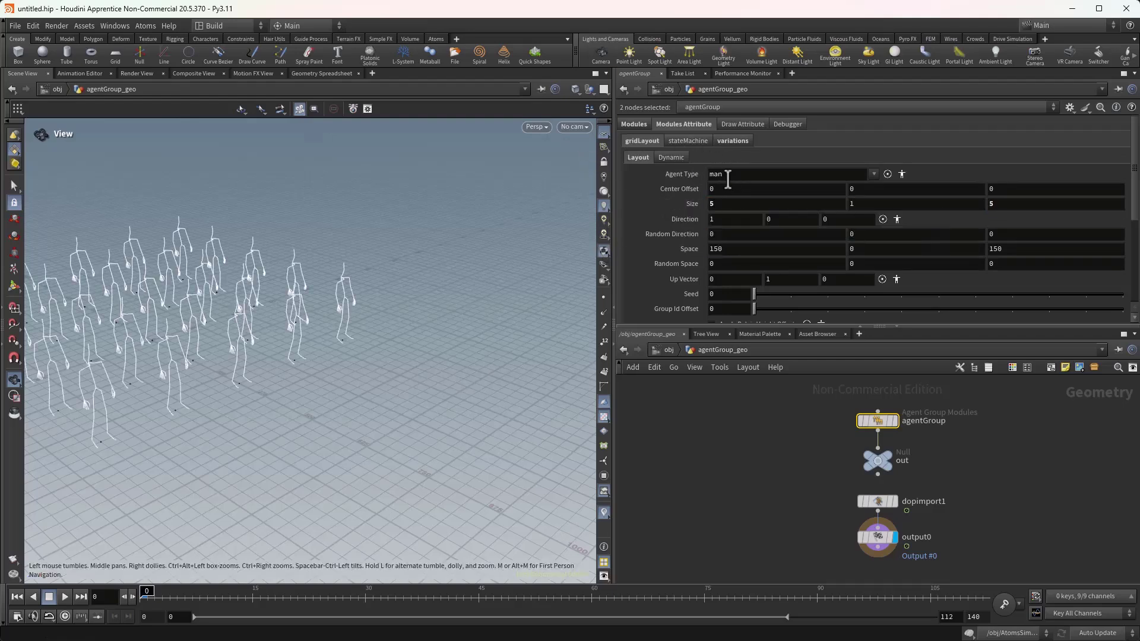
- Set the stateMachine module's state to 1 and enable Write Anim State Metadata
click(688, 141)
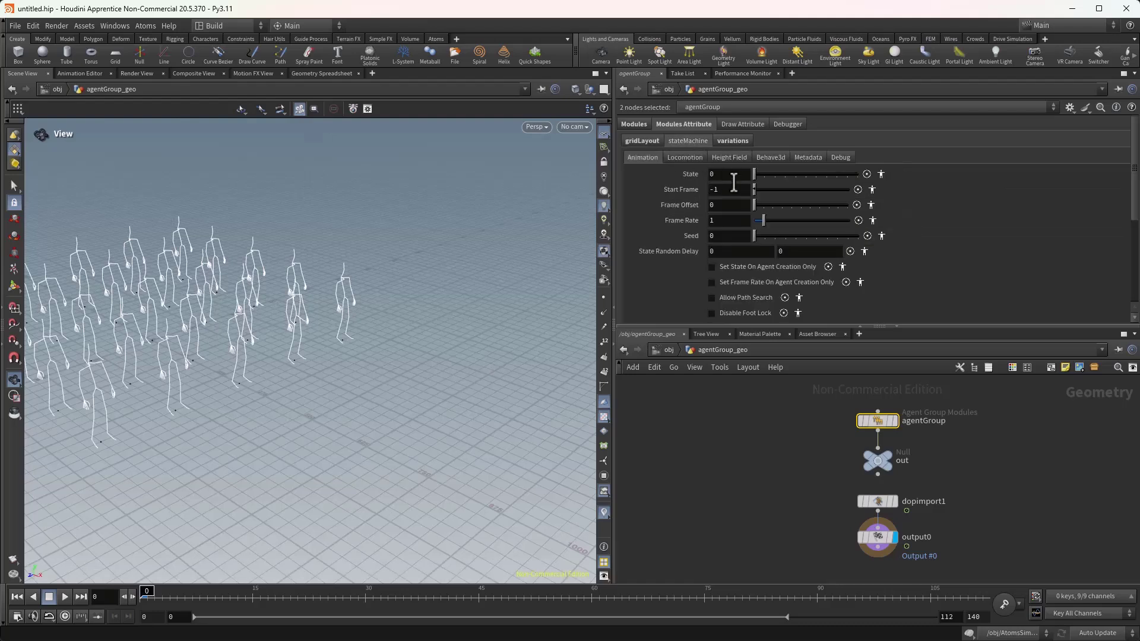
click(710, 174)
text(1)
key(Return)
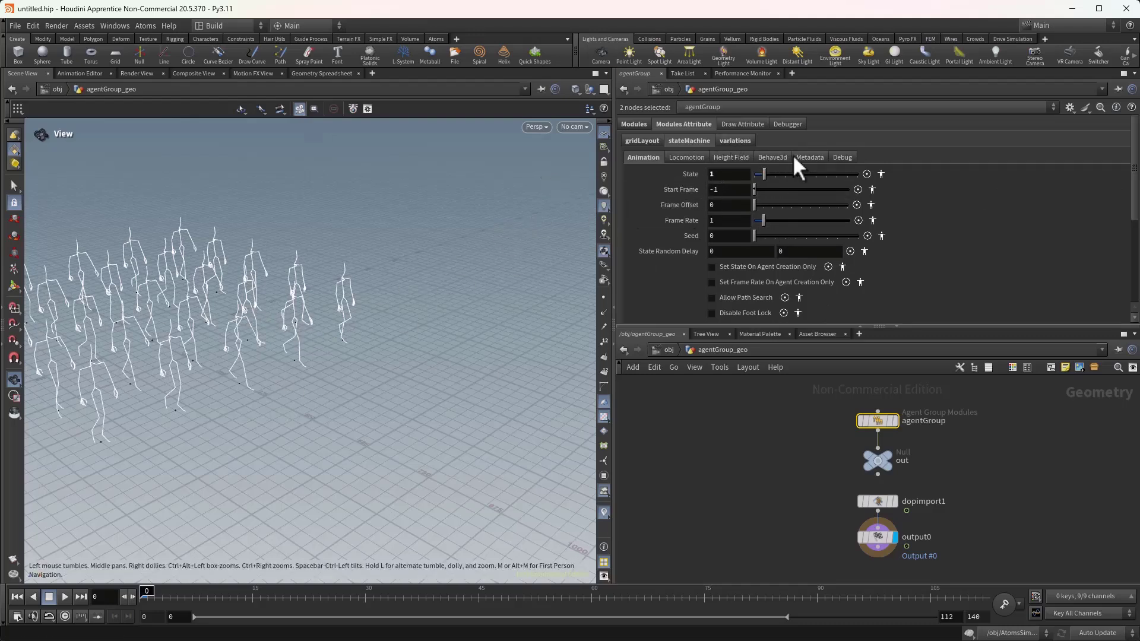
click(811, 157)
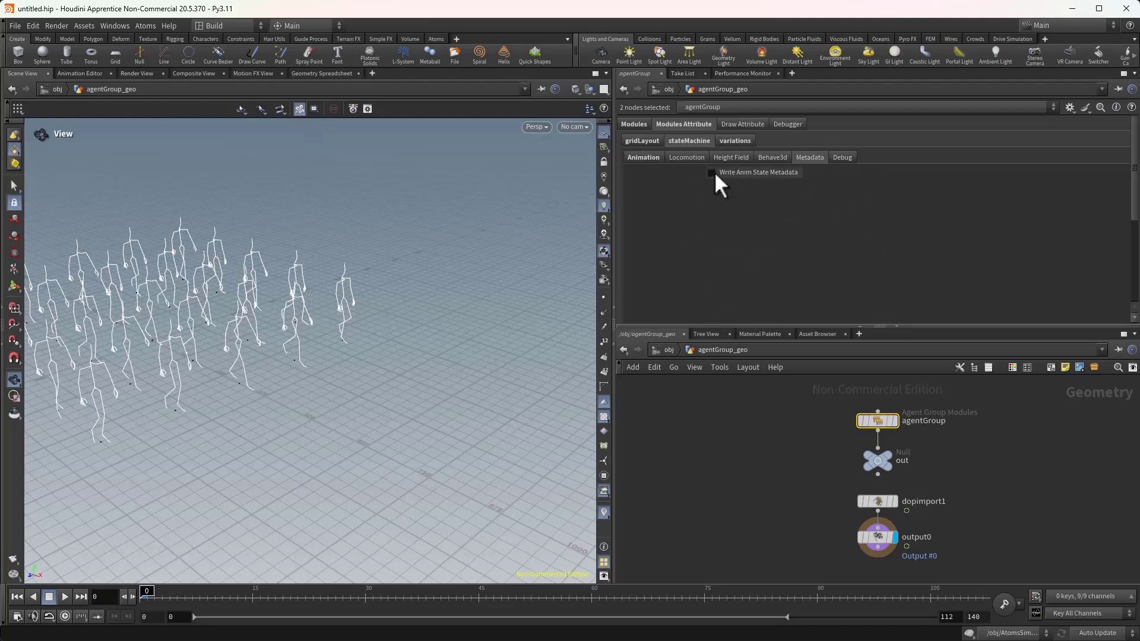
click(712, 172)
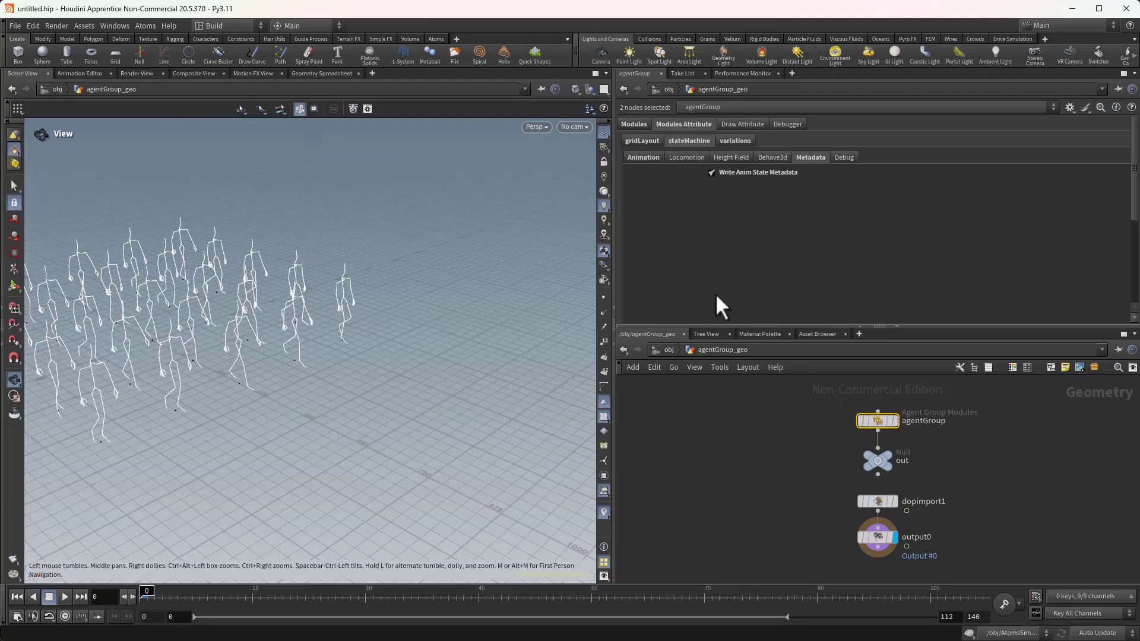
- Add agentGroup to the export list of the Atoms Cache Exporter and set the cache path to the cache/houdini folder
click(150, 25)
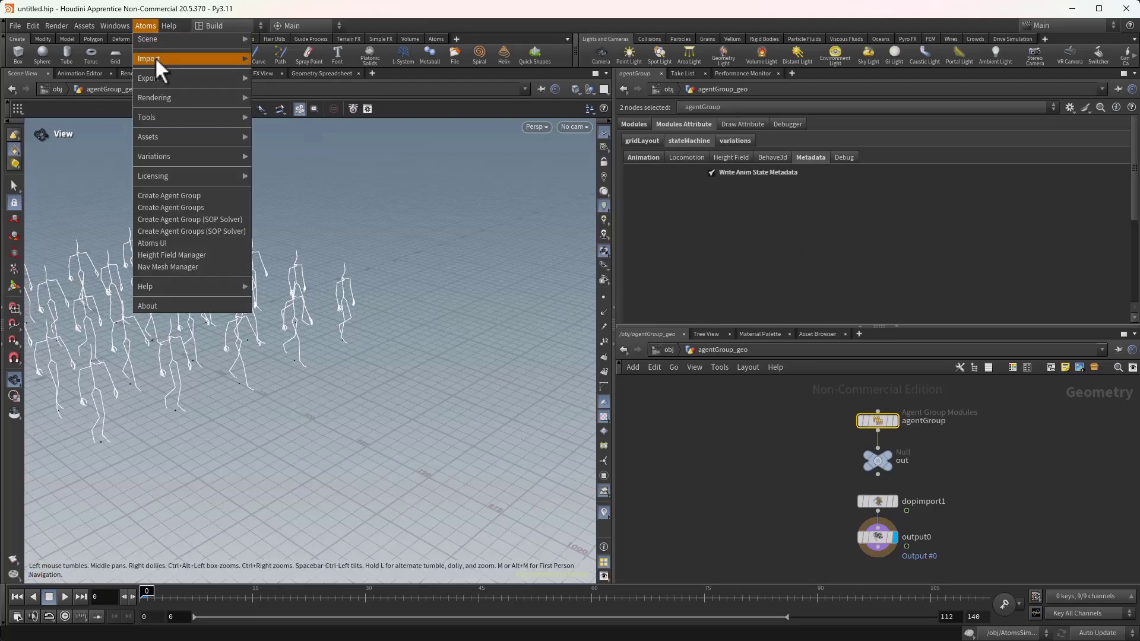
mouse_move(174, 77)
click(308, 89)
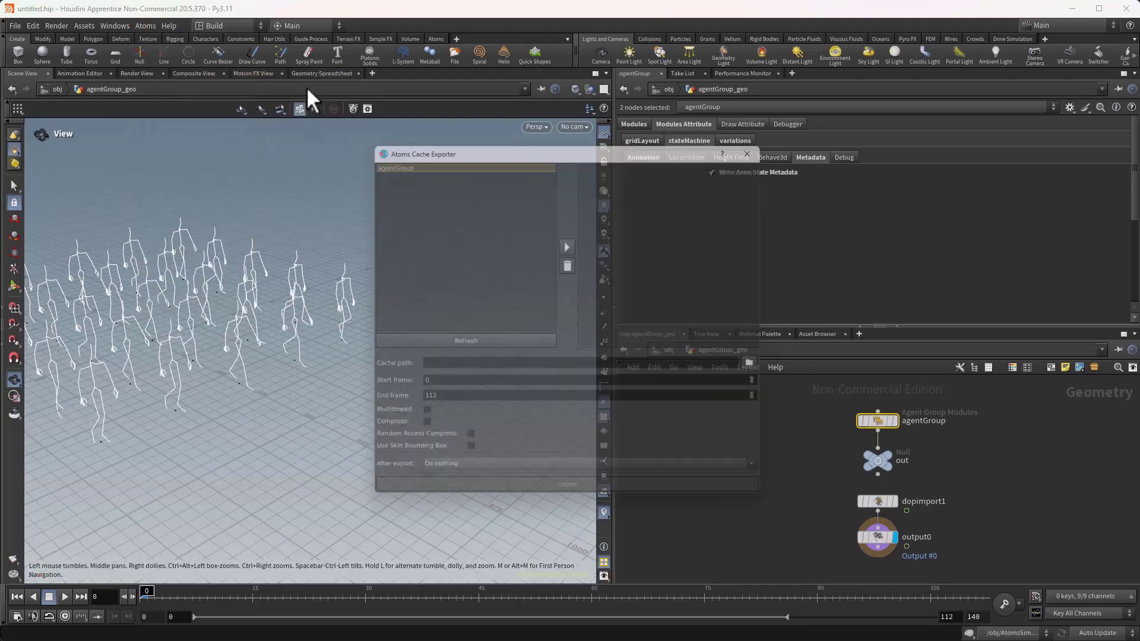
click(567, 241)
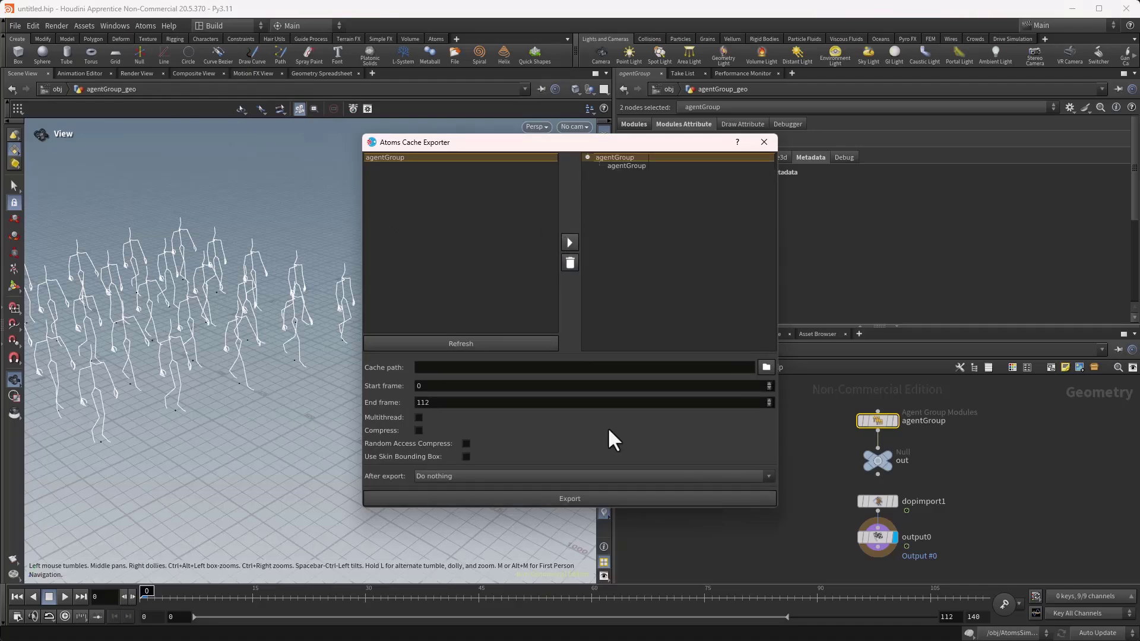
click(765, 367)
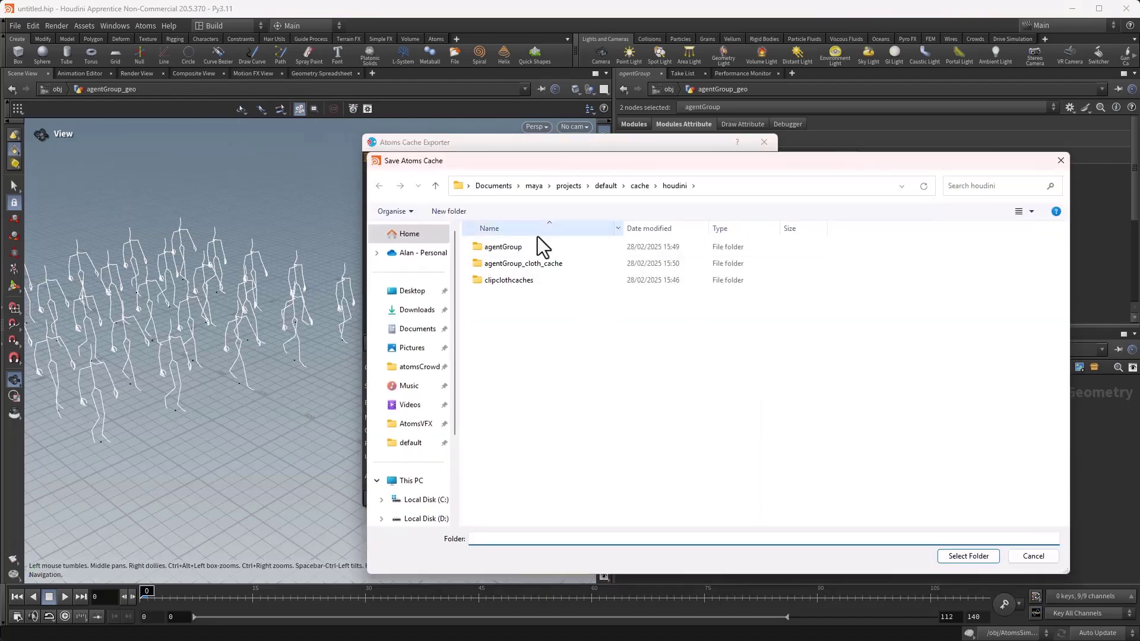
click(981, 556)
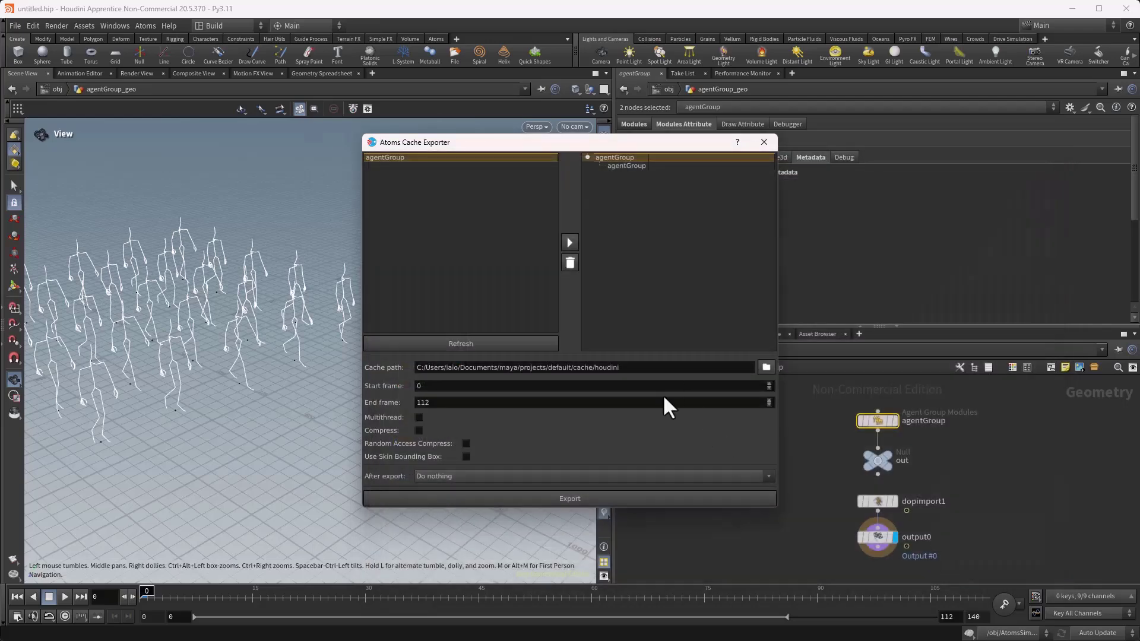
- Export the agentGroup Atoms cache for frames 0 to 112, close the exporter and return to frame 0
click(550, 497)
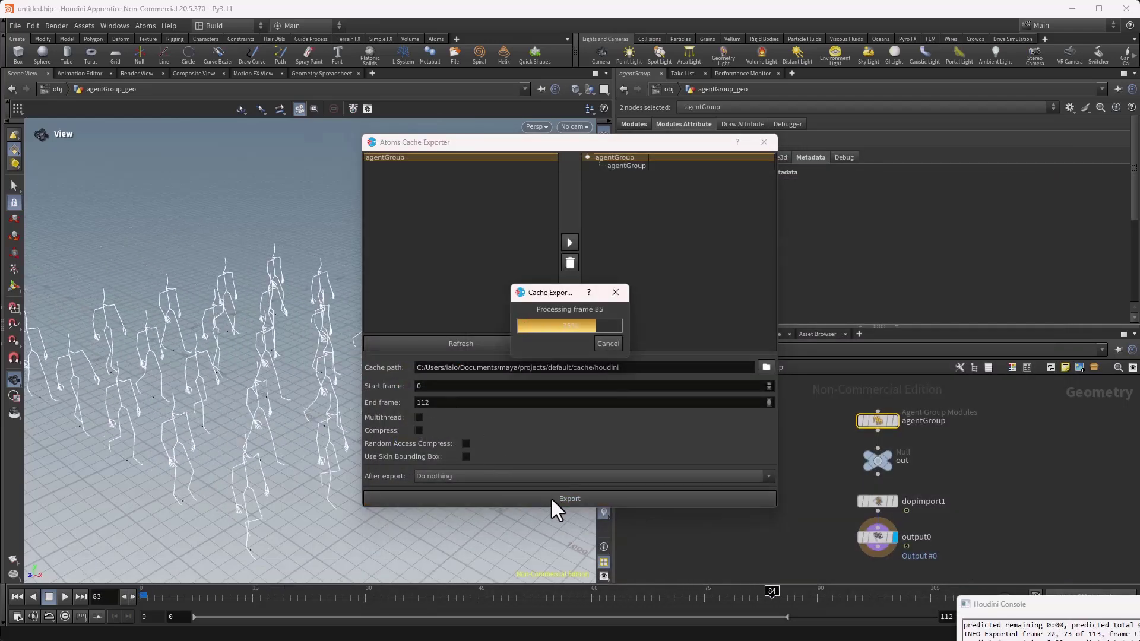
click(569, 340)
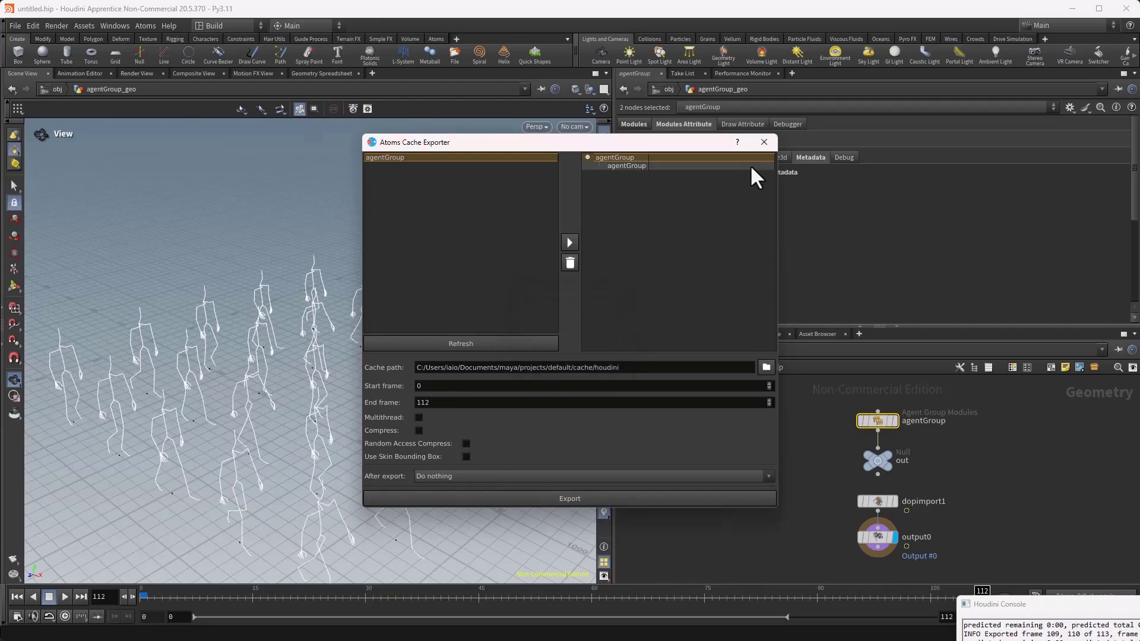
click(763, 143)
click(21, 596)
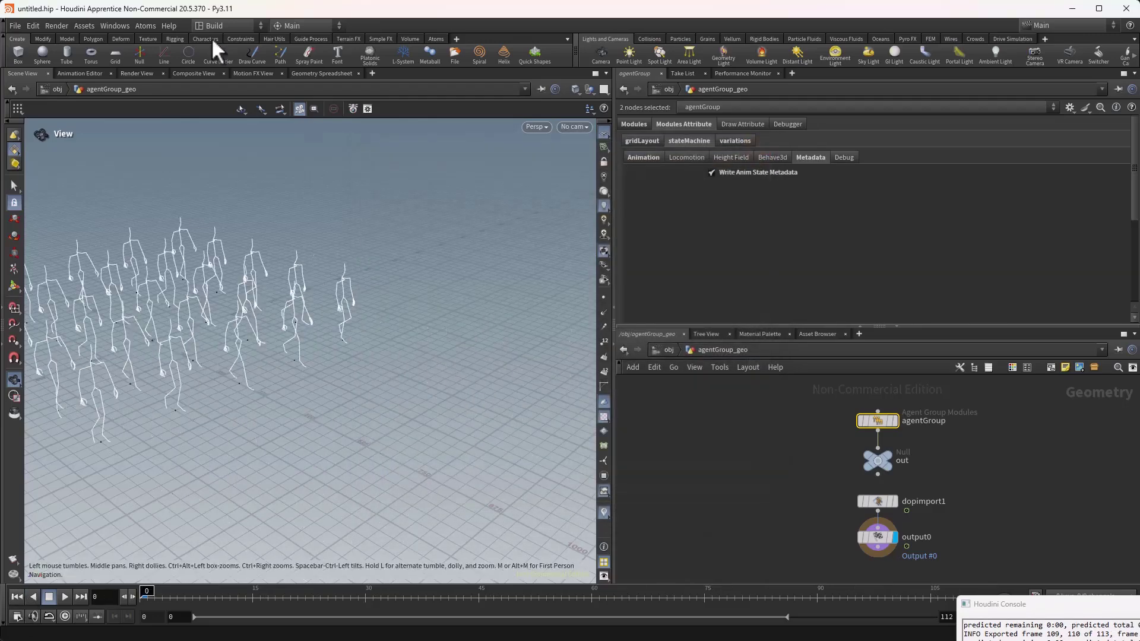
- Set up the Clip Cloth Cache Exporter for agentGroup, replacing the clip cloth entry with the cache/houdini/clipclothcaches folder
click(145, 25)
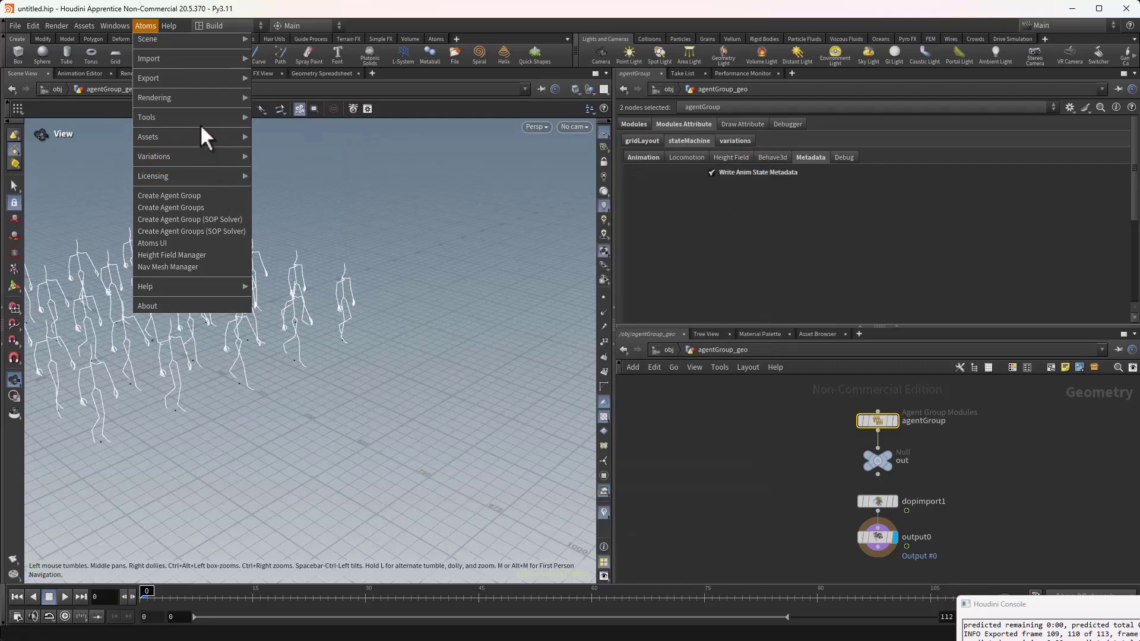
mouse_move(192, 84)
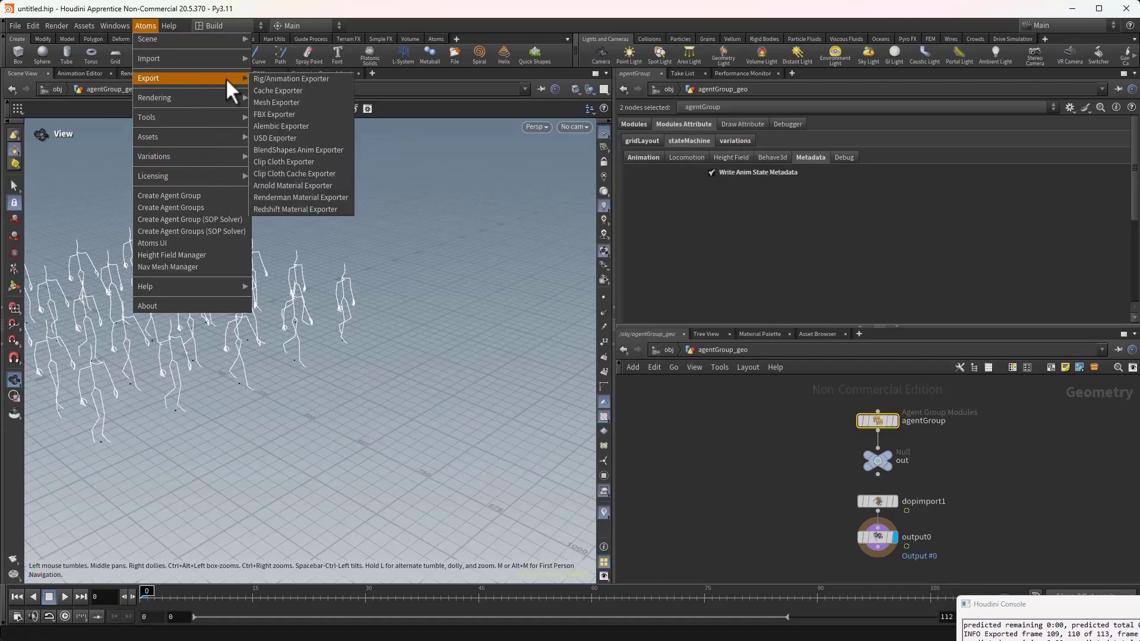
click(293, 174)
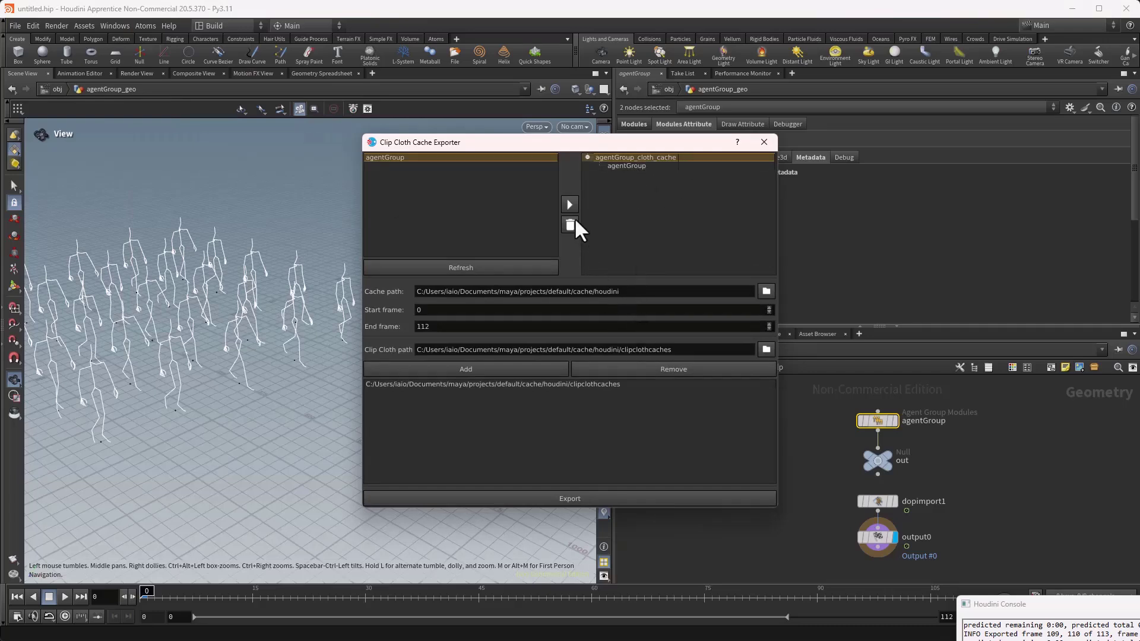
click(636, 386)
click(631, 367)
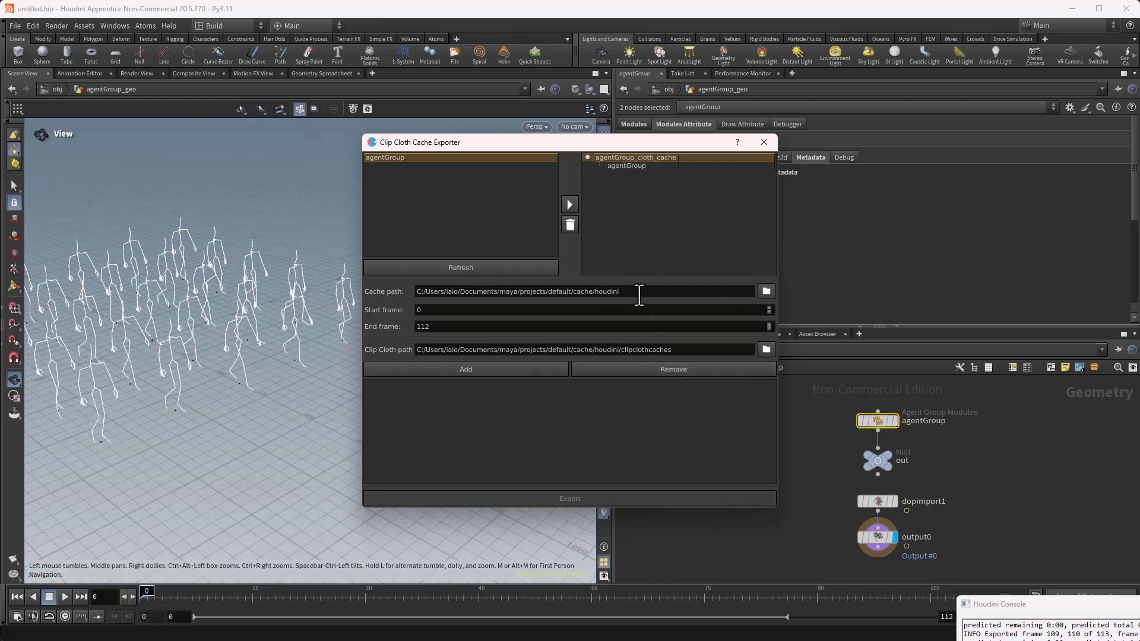
drag(635, 292, 350, 292)
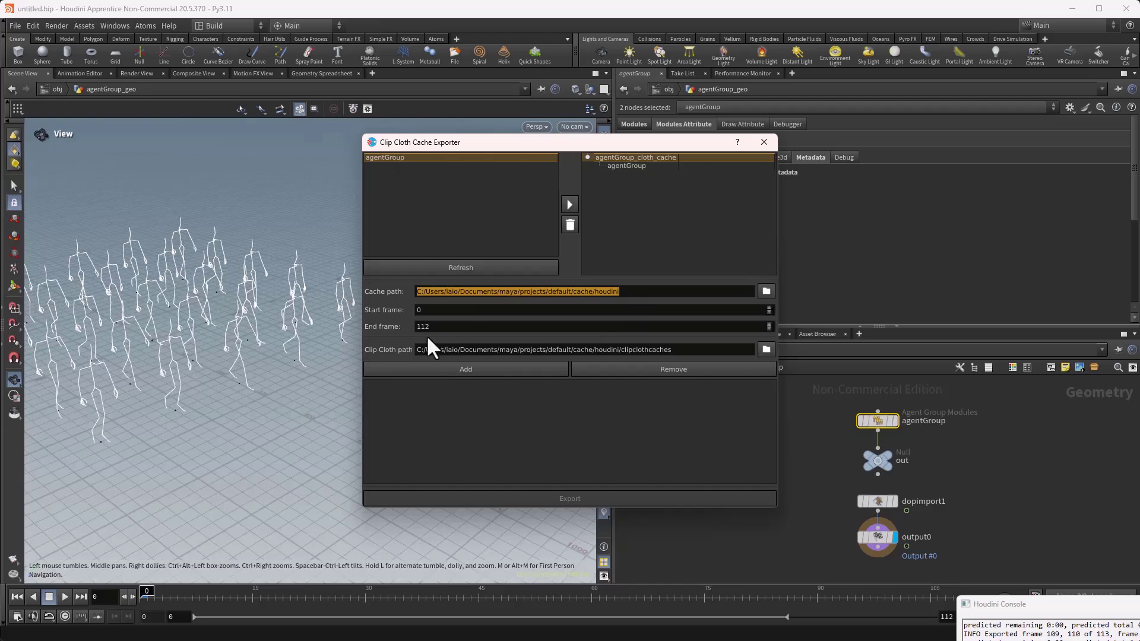
drag(671, 350, 296, 356)
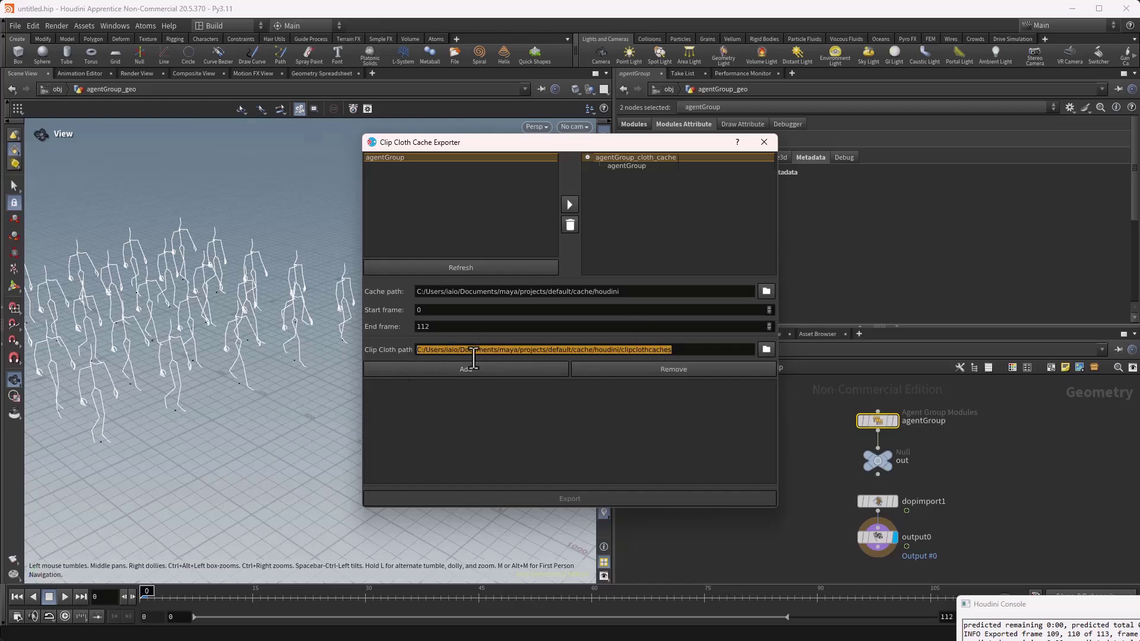
click(503, 369)
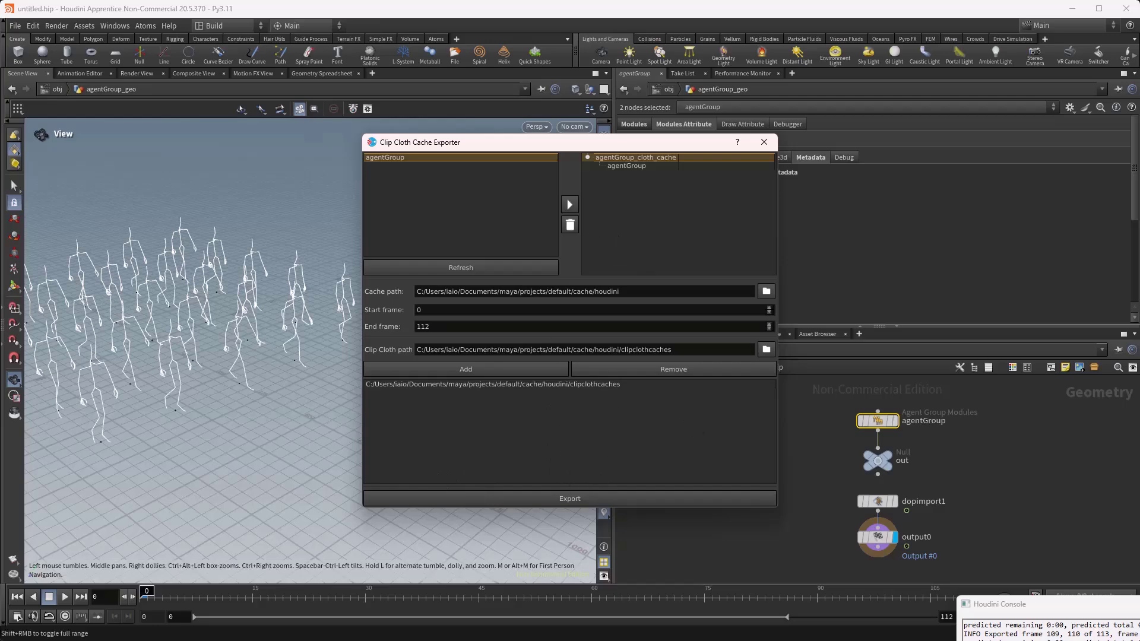
- Export the agentGroup clip cloth cache for frames 0 to 112, return to frame 0 and close the exporter
click(525, 499)
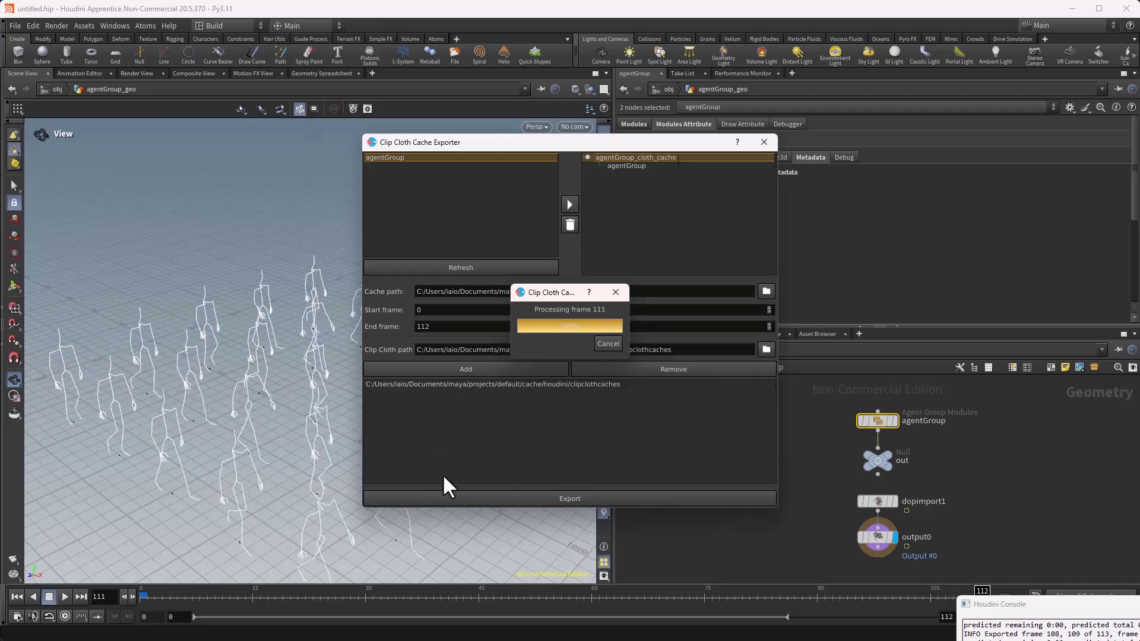
click(569, 340)
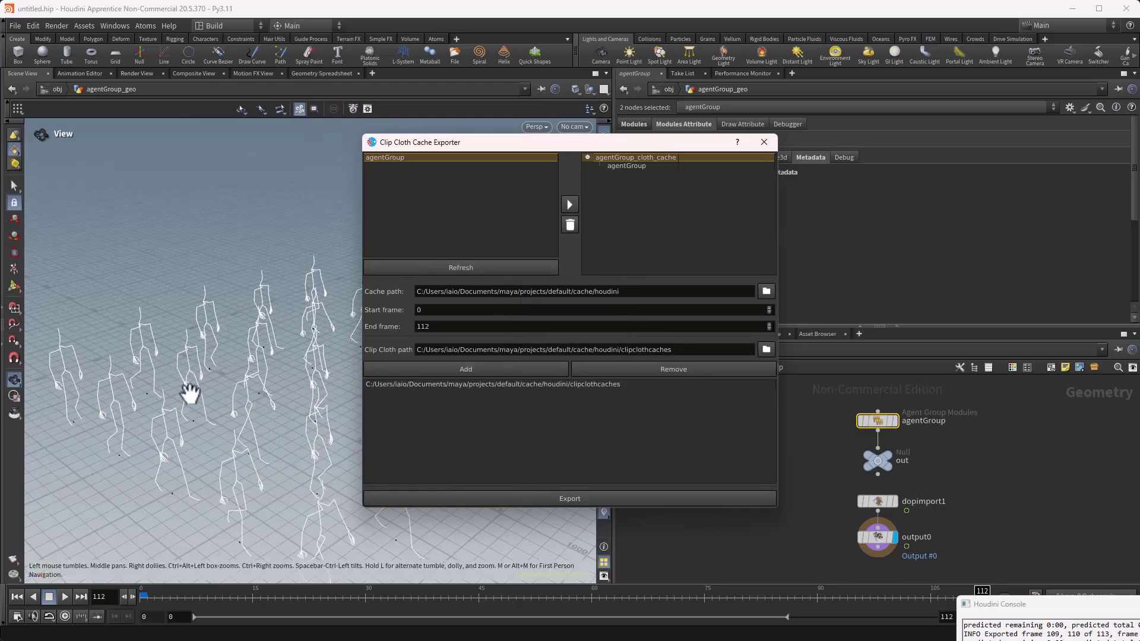
click(16, 597)
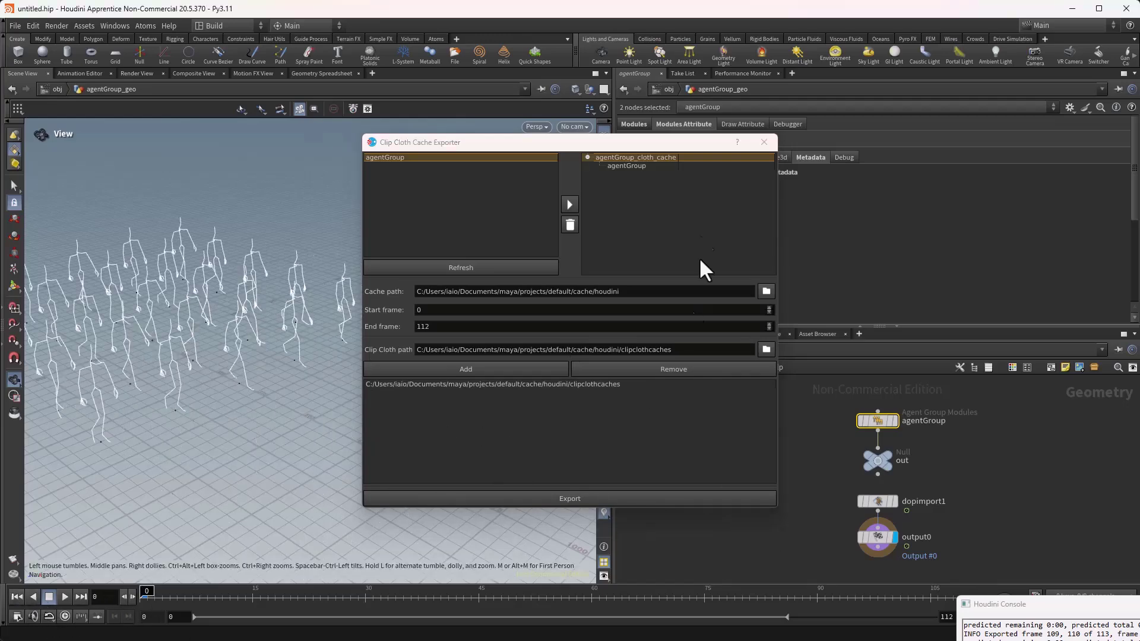
click(763, 142)
- Go up to the obj level and hide the agentGroup_geo node in the viewport
click(670, 351)
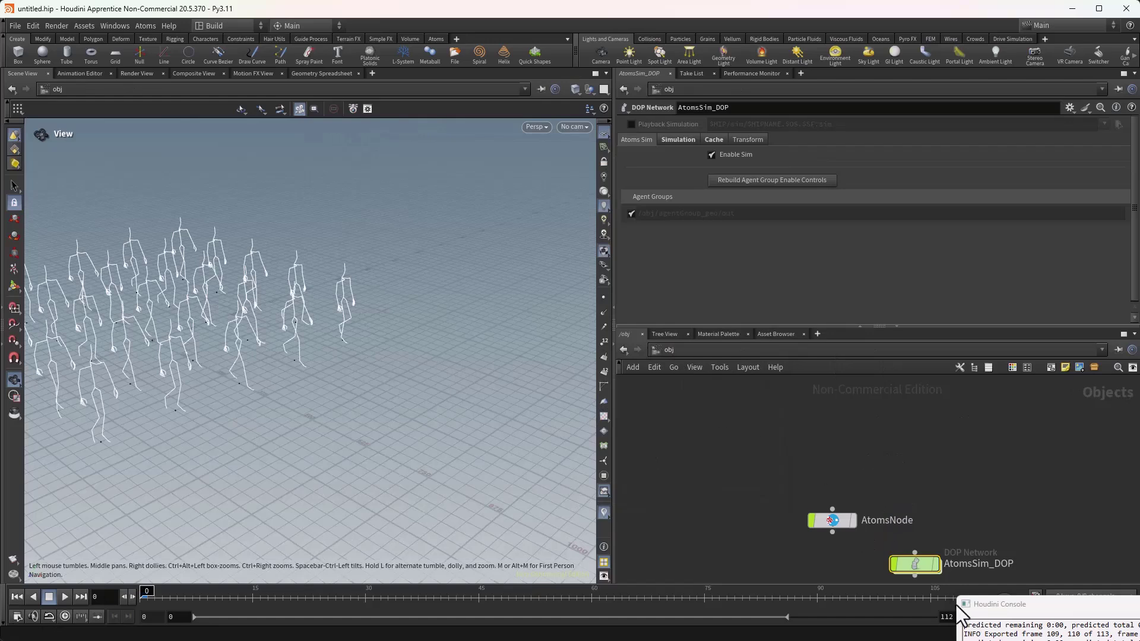
middle_drag(978, 510, 919, 439)
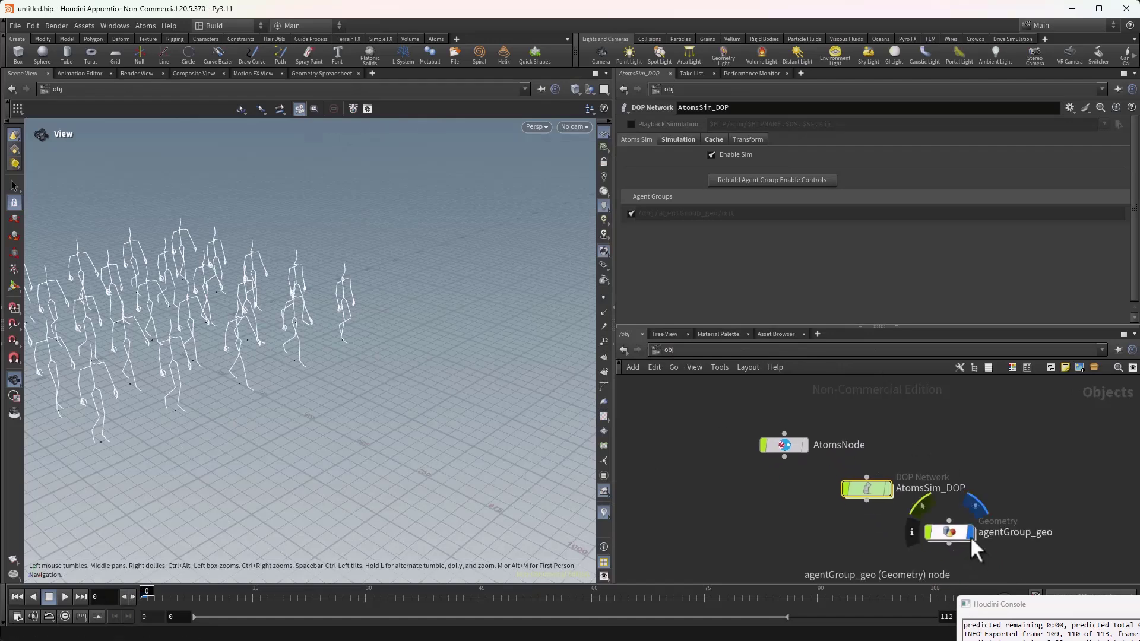
click(969, 533)
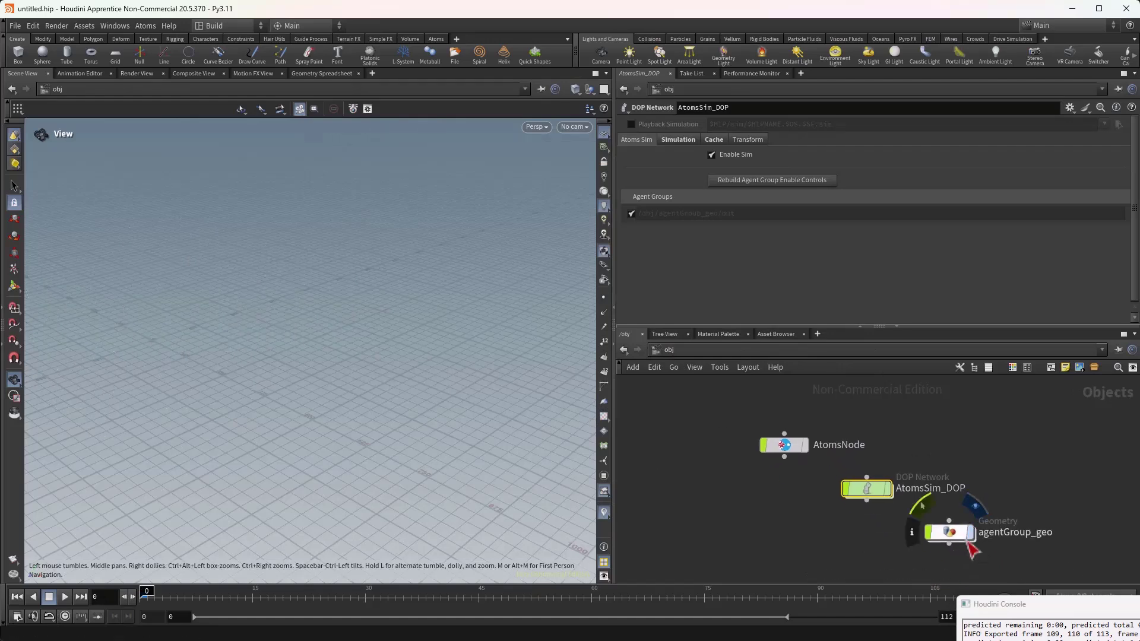
- Create an Atoms proxy from the Atoms rendering tools and place its node beside AtomsSim_DOP
click(144, 26)
mouse_move(170, 78)
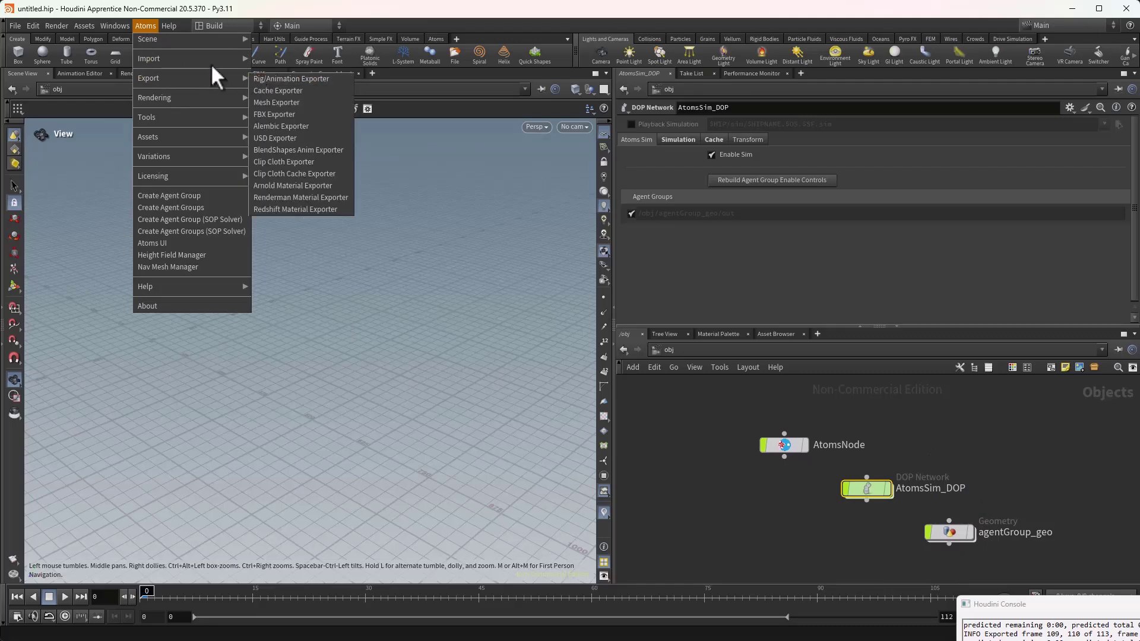
mouse_move(201, 100)
click(299, 101)
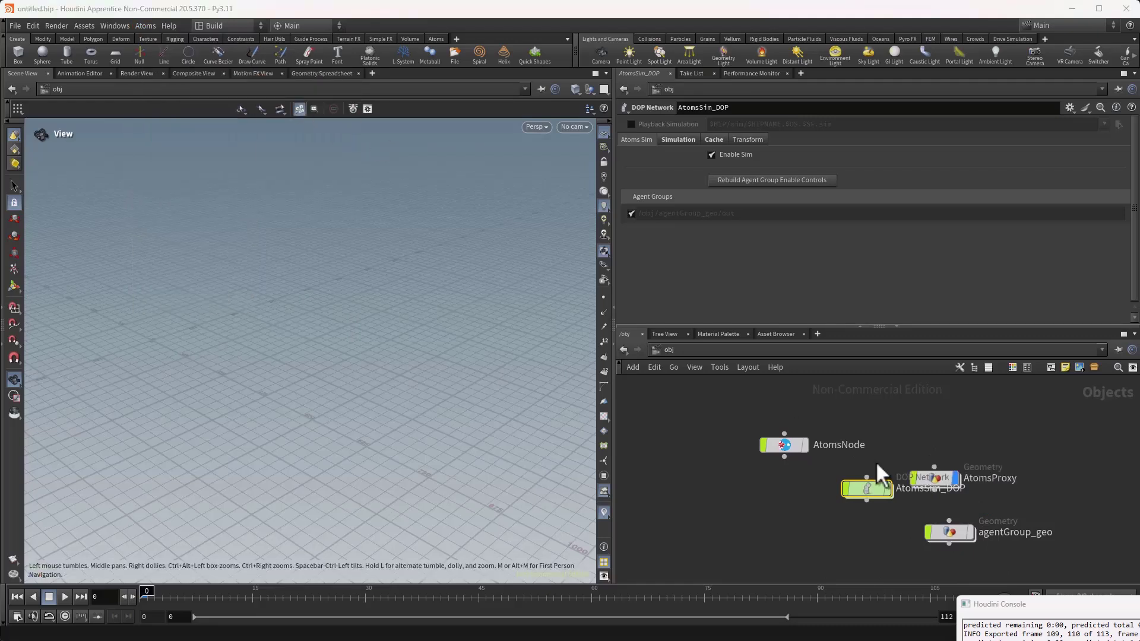
click(739, 501)
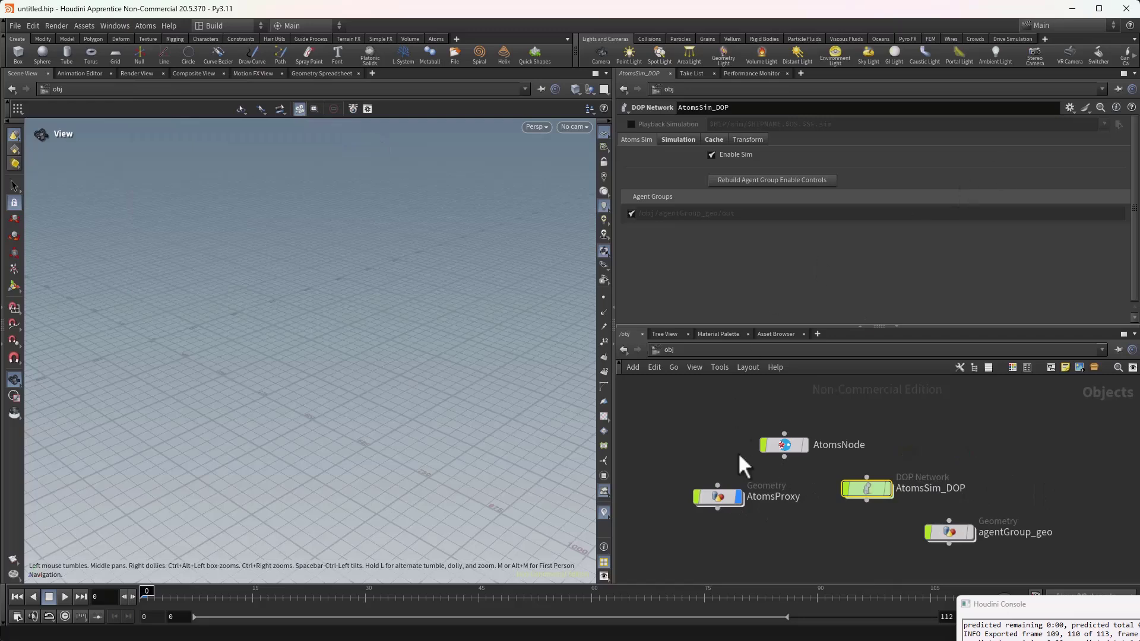
- Inside AtomsProxy, set the proxy's Cache Path to agentGroup.atoms in maya/projects/default/cache/houdini/agentGroup
click(720, 494)
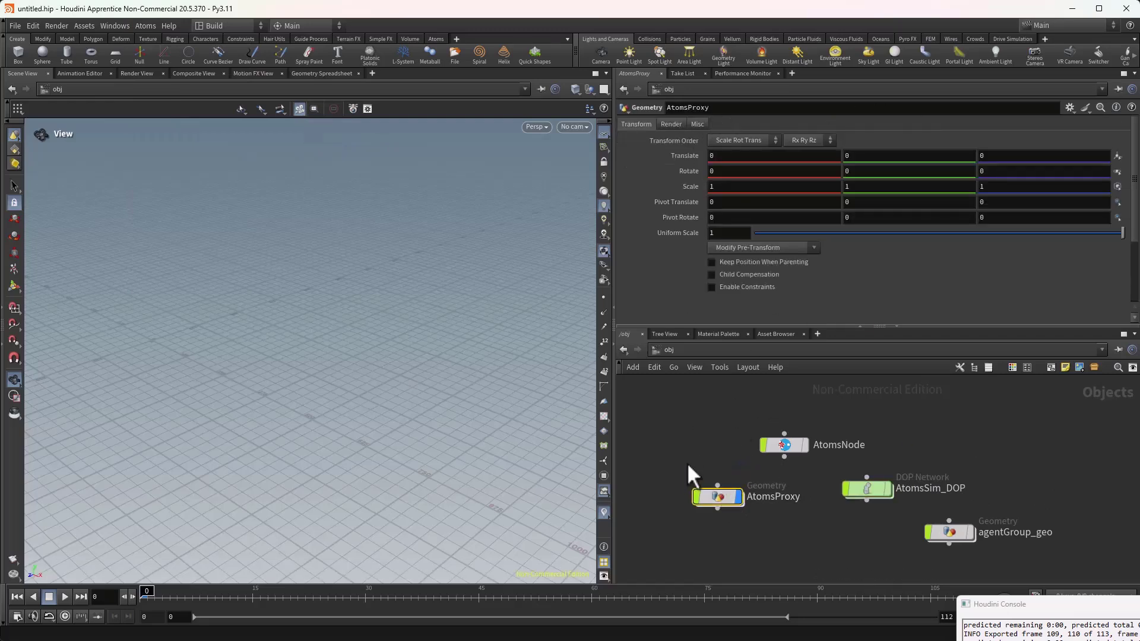
double_click(718, 495)
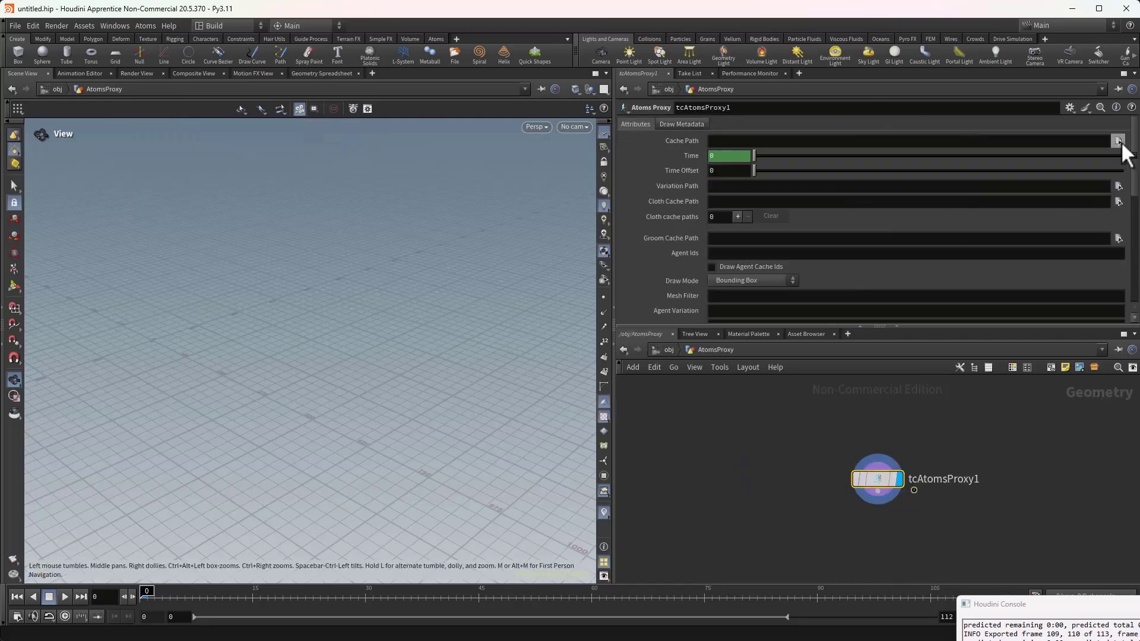
click(1118, 142)
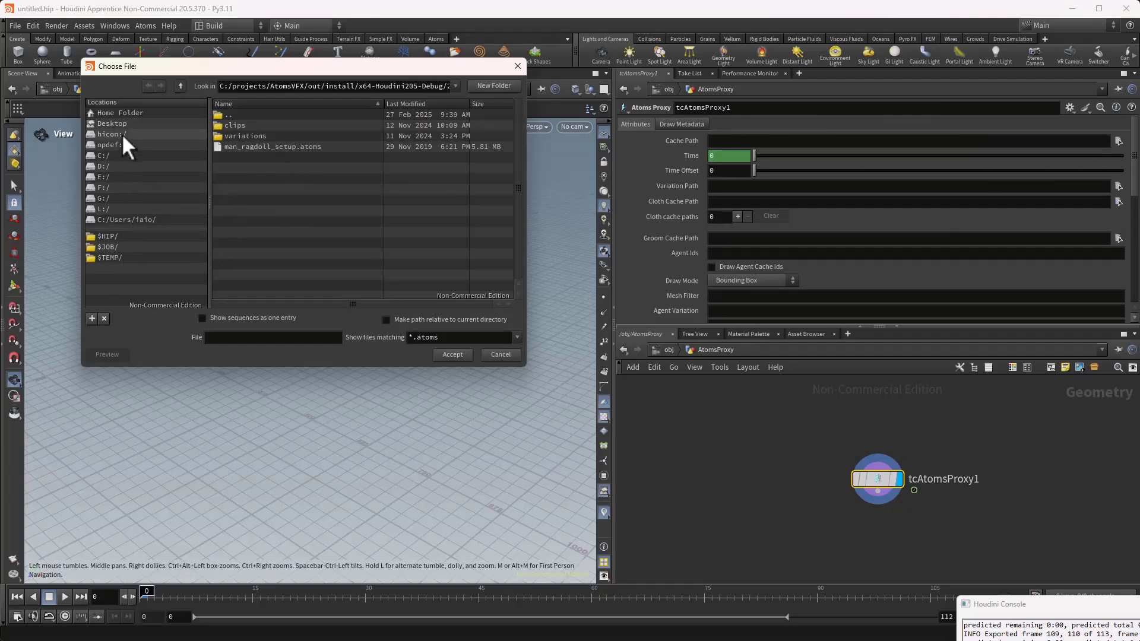
click(122, 115)
scroll(298, 258, down, 3)
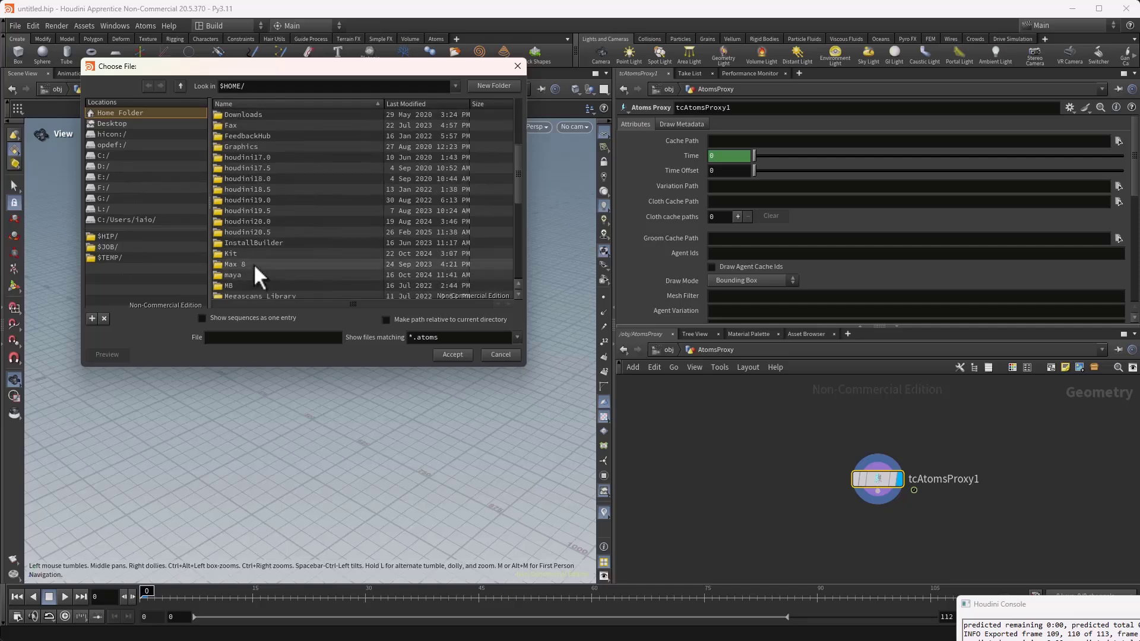
double_click(237, 276)
double_click(242, 243)
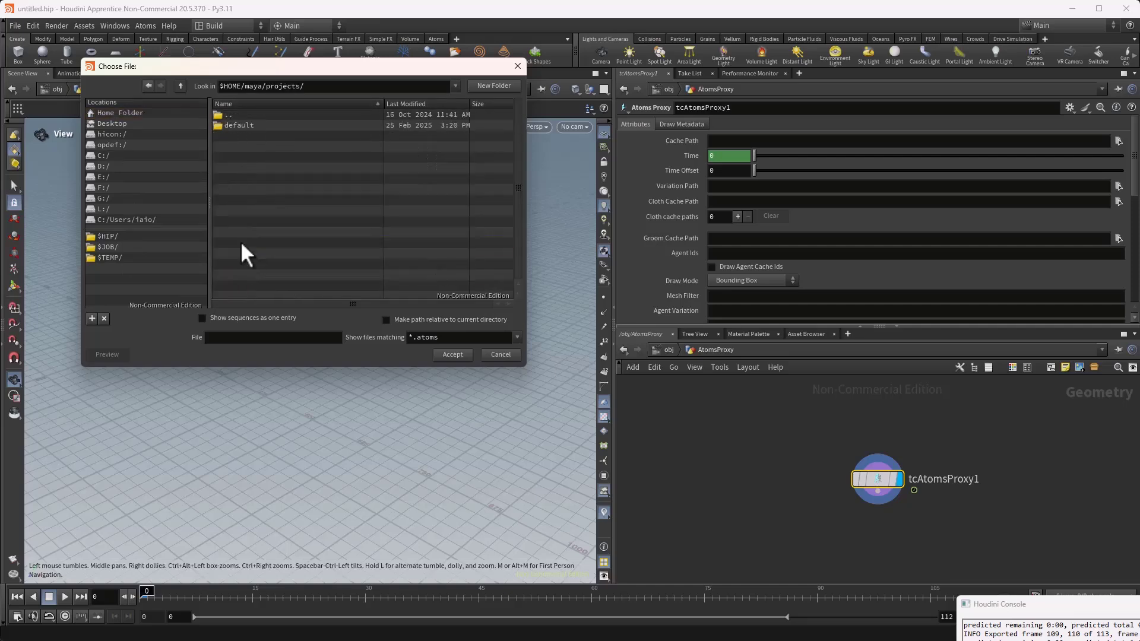
double_click(237, 126)
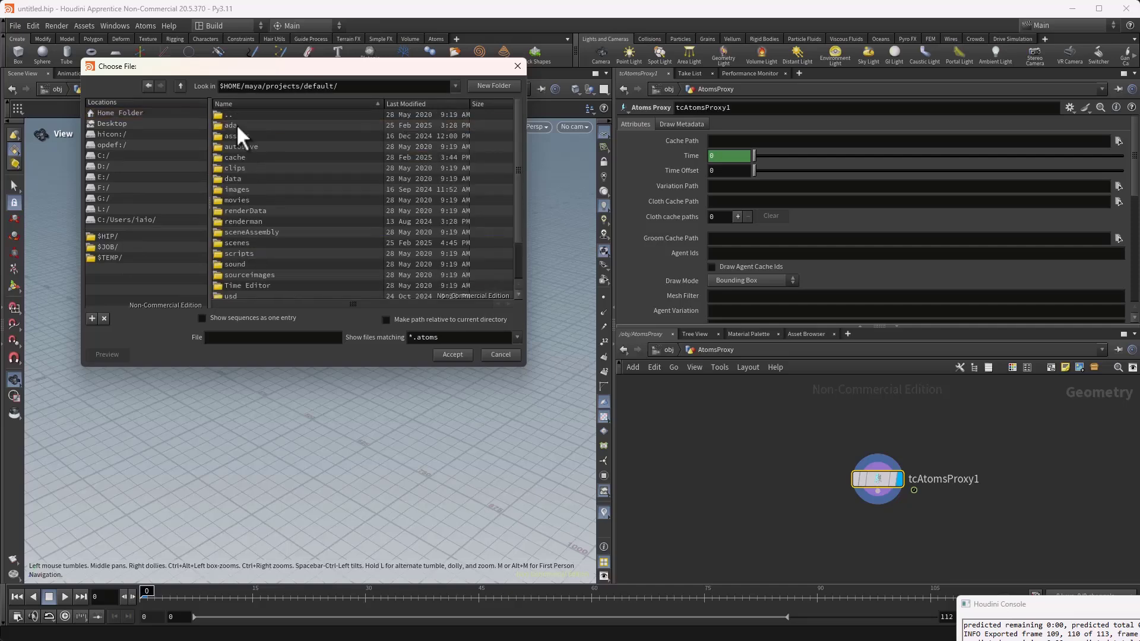
double_click(237, 158)
double_click(247, 241)
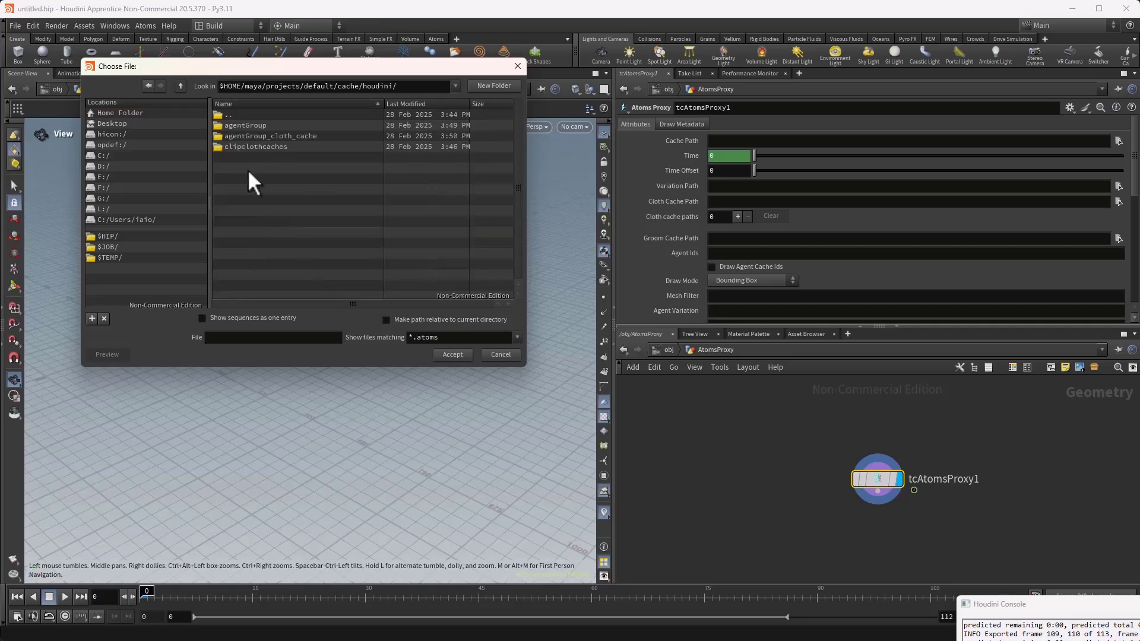
double_click(248, 125)
drag(517, 110, 527, 299)
double_click(304, 291)
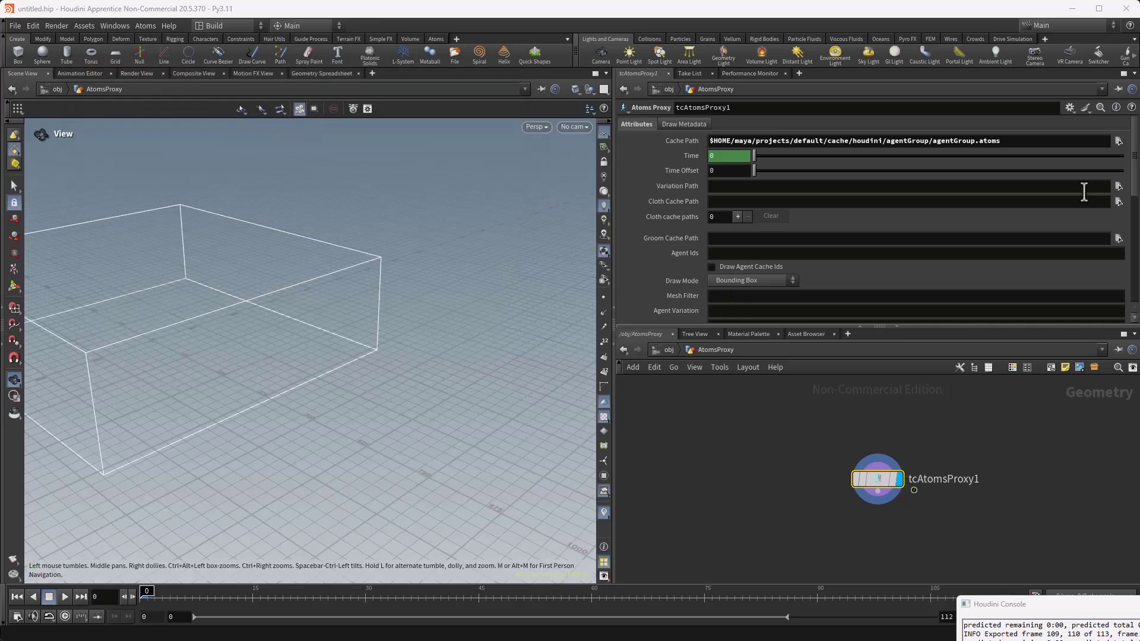
- Set the proxy's Cloth Cache Path to agentGroup_cloth_cache.clothcache in the cache/houdini/agentGroup_cloth_cache folder
click(1118, 201)
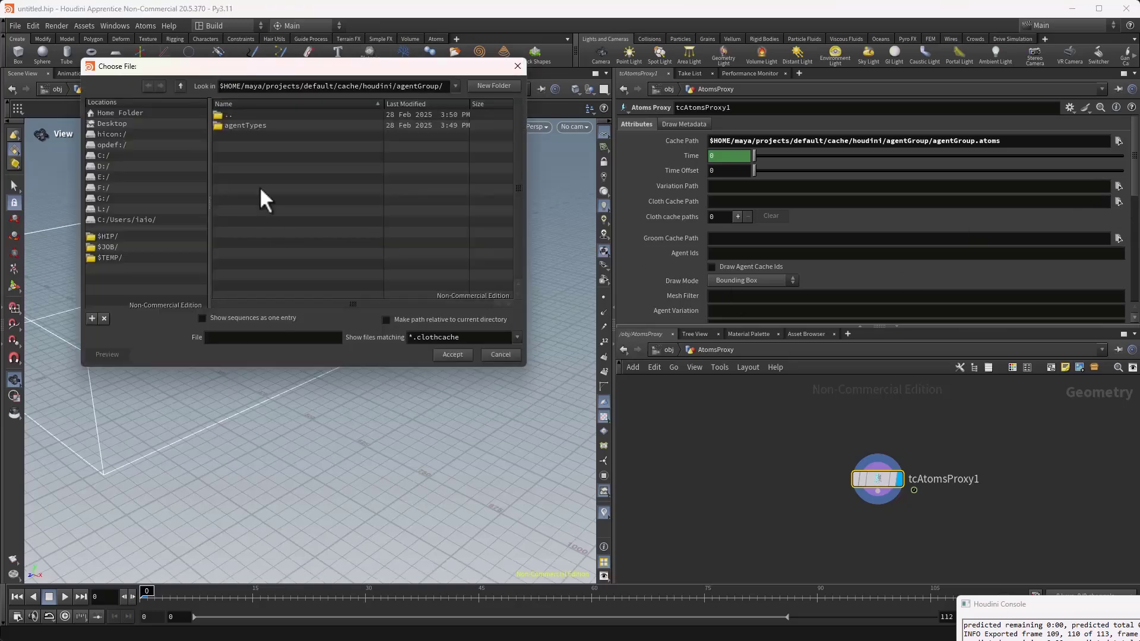
click(180, 86)
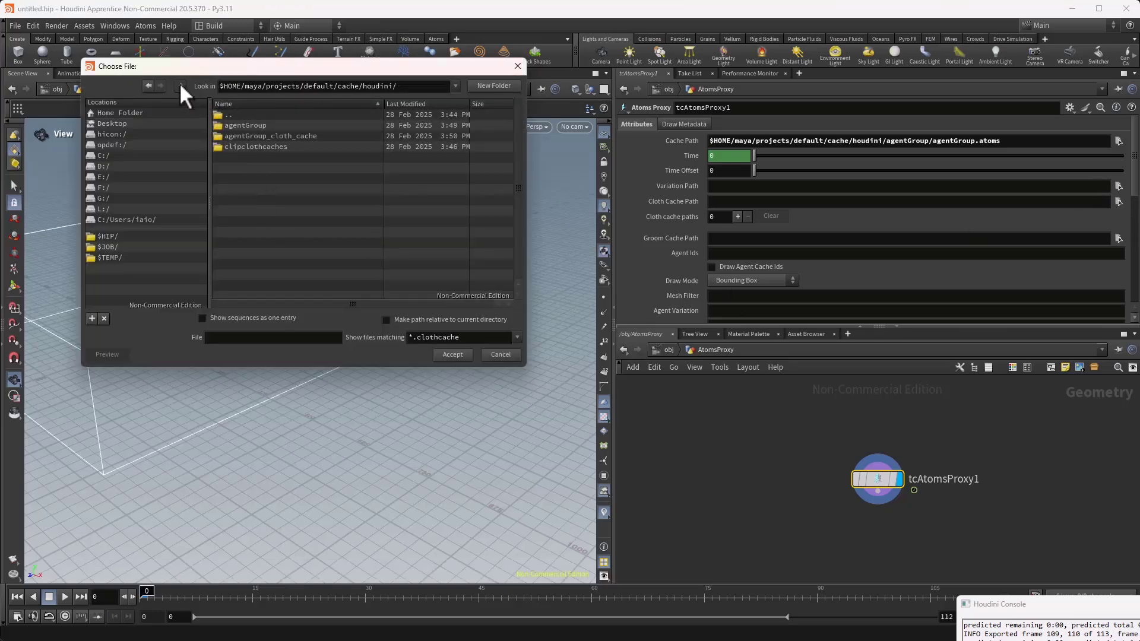
double_click(258, 136)
drag(519, 115, 518, 304)
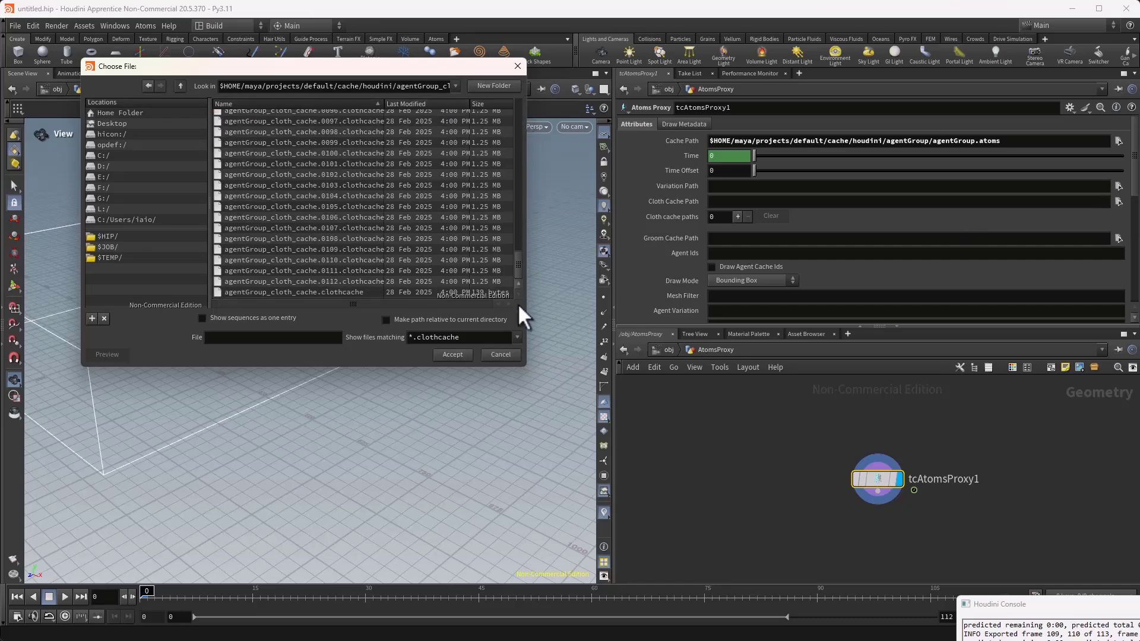
double_click(287, 292)
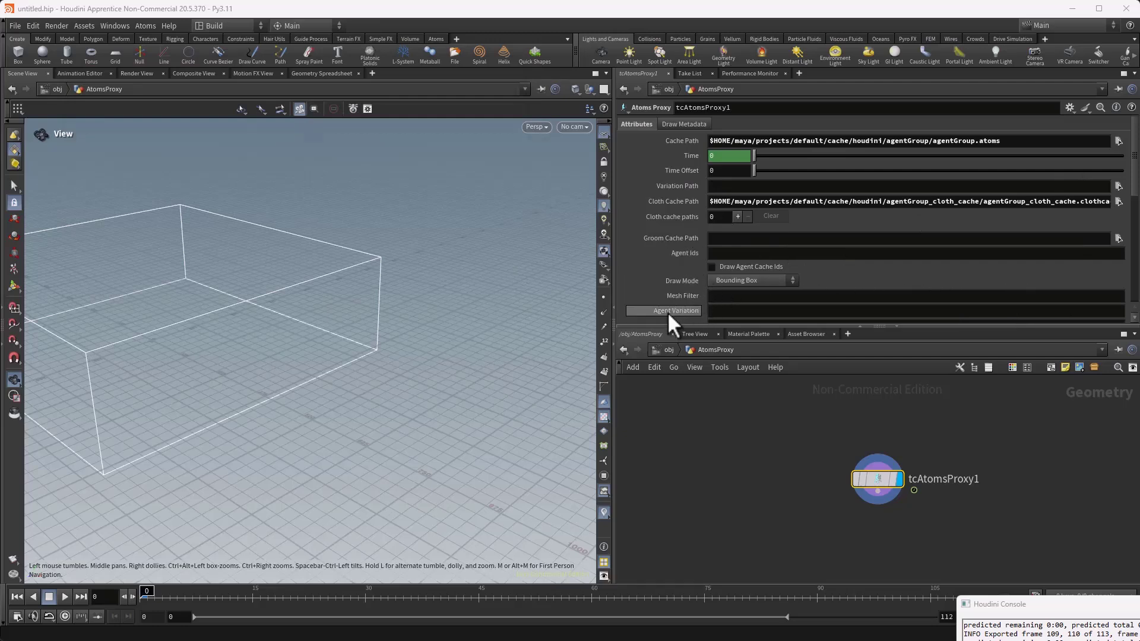
- Set the proxy's Variation Path to variations.json in the Atoms data folder and its Draw Mode to Variations
scroll(670, 309, down, 2)
scroll(676, 296, up, 2)
click(1119, 201)
click(138, 154)
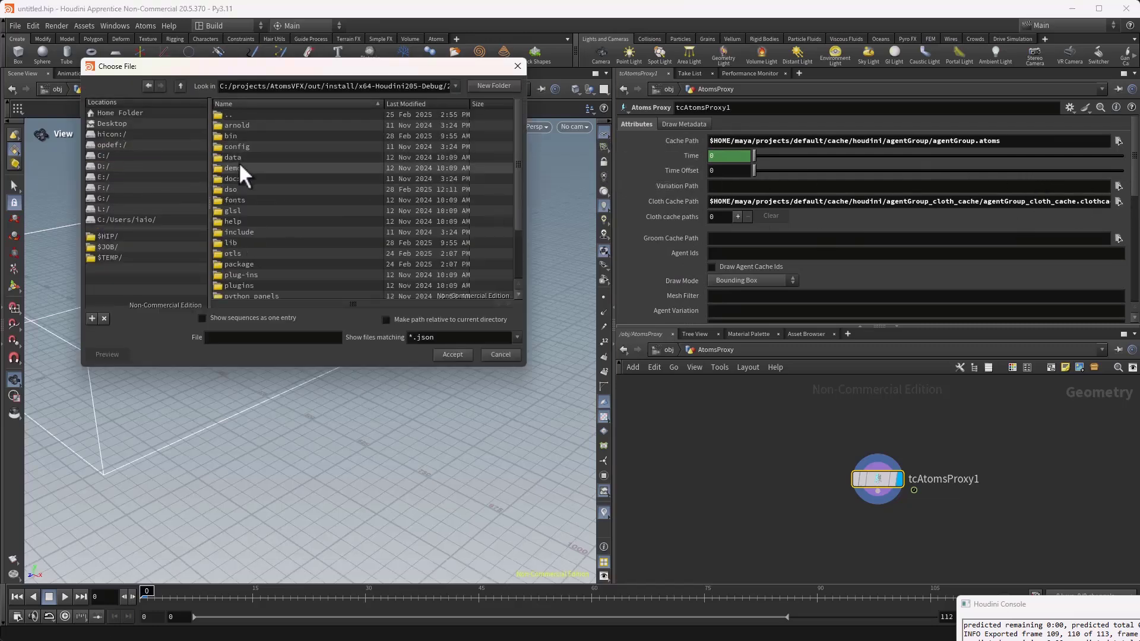
double_click(230, 158)
double_click(232, 158)
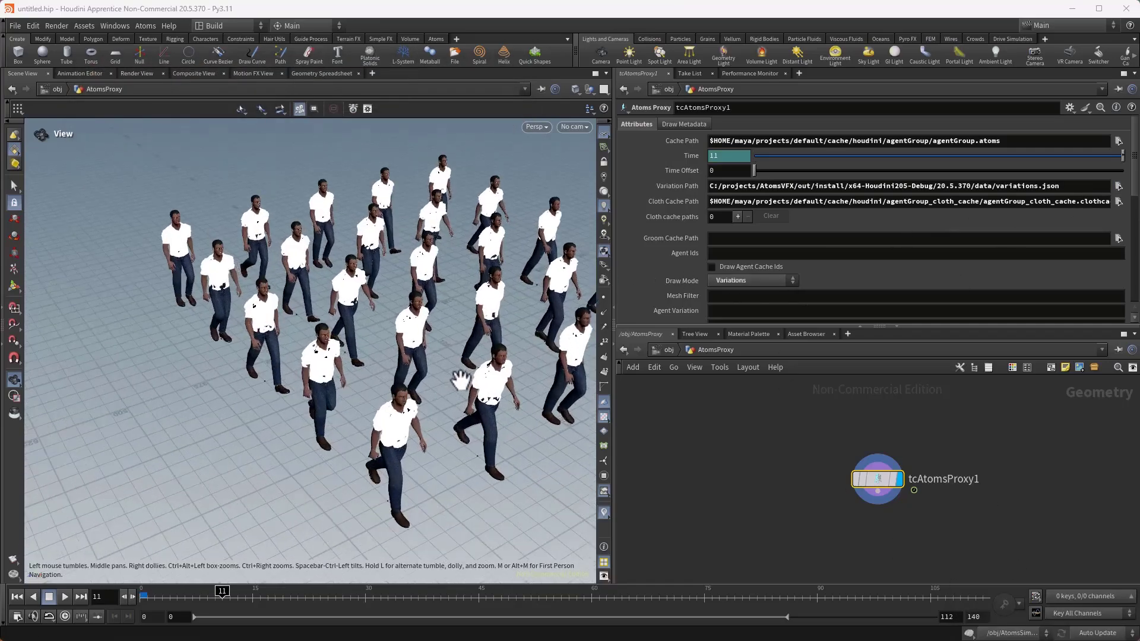
- Examine the cached shirt on the front walking agent up close in the viewport
scroll(460, 379, up, 5)
drag(460, 378, 259, 338)
right_drag(259, 338, 338, 333)
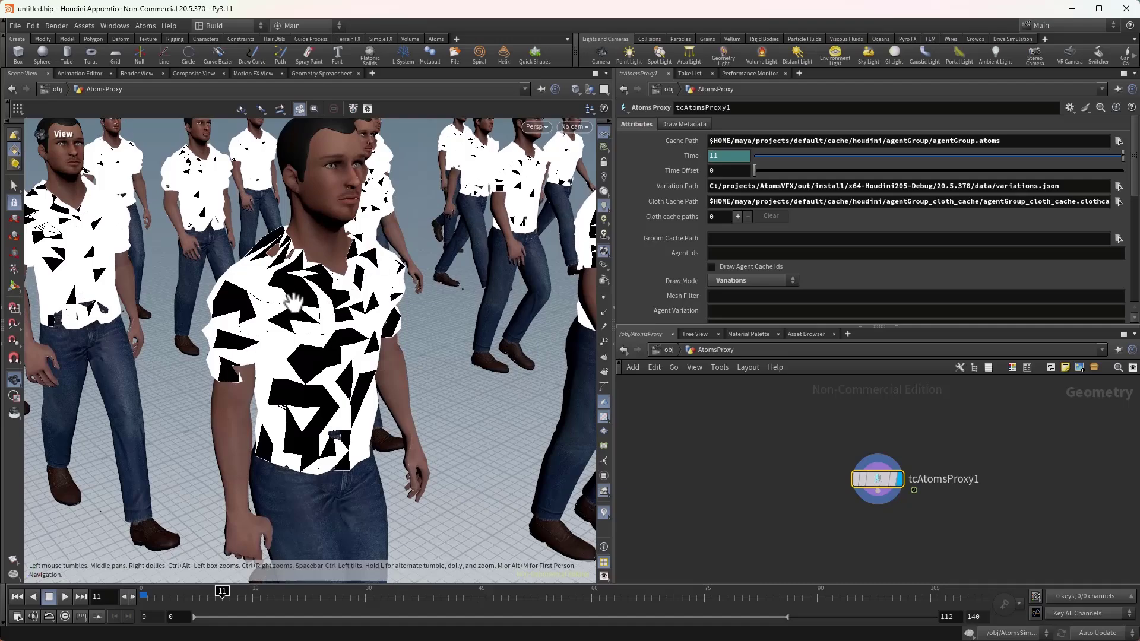
drag(310, 295, 272, 303)
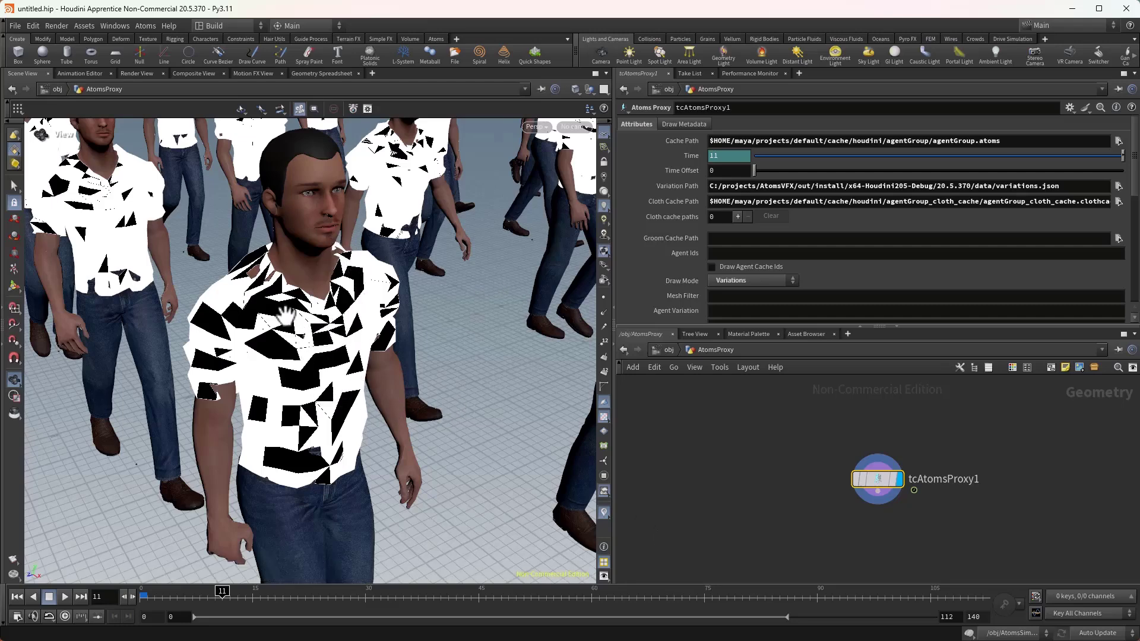
- Enable Generate Mesh on the Atoms proxy and scrub through the early frames to inspect the crowd's generated body and shirt meshes
scroll(668, 256, down, 3)
scroll(667, 257, down, 3)
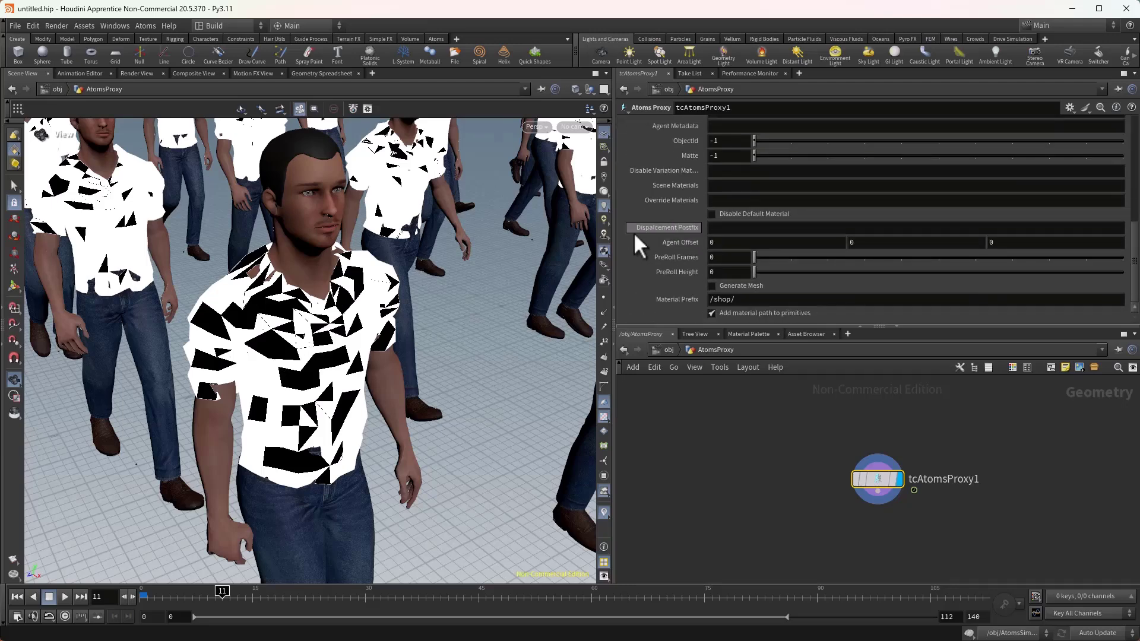
click(711, 285)
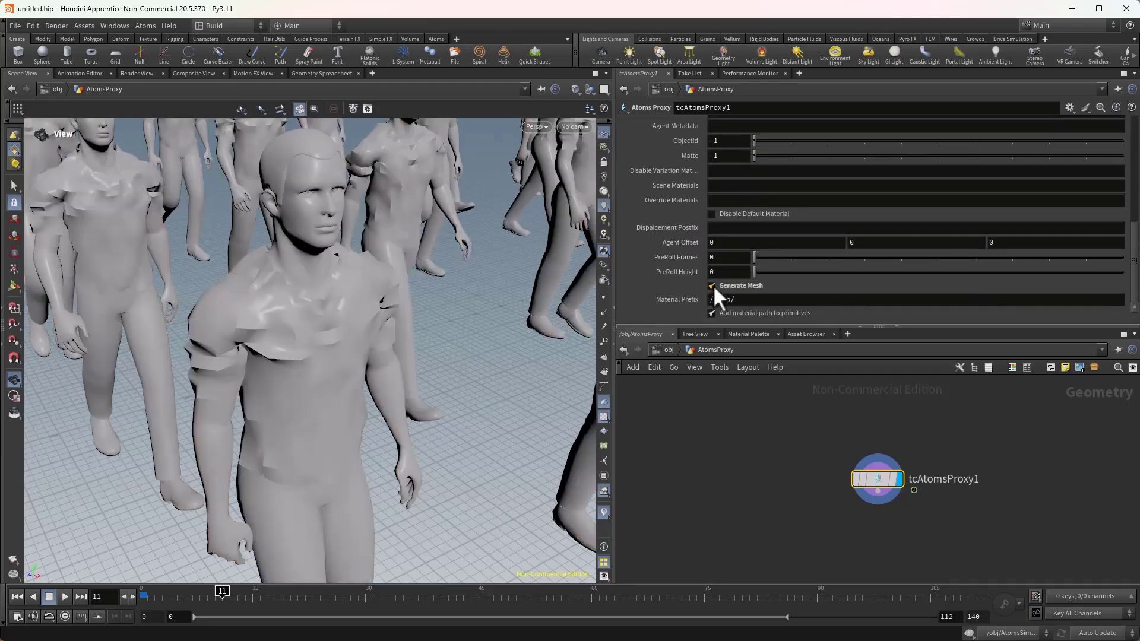
drag(272, 394, 186, 376)
mouse_move(186, 376)
right_down()
mouse_move(272, 407)
mouse_move(307, 394)
mouse_move(372, 410)
mouse_move(137, 407)
right_up()
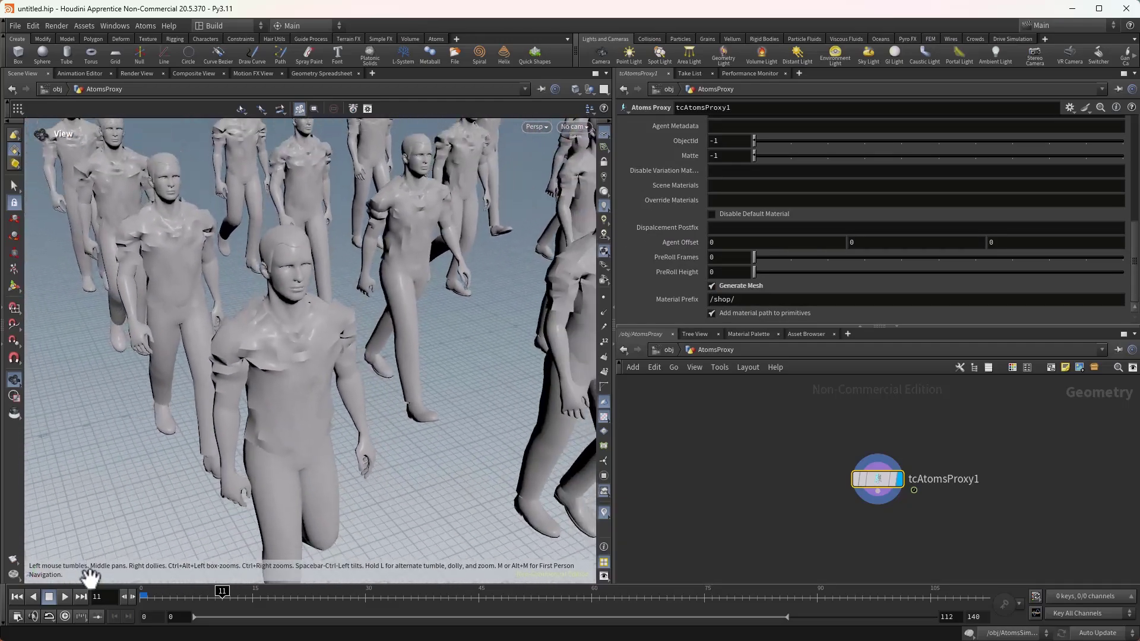
drag(175, 592, 263, 592)
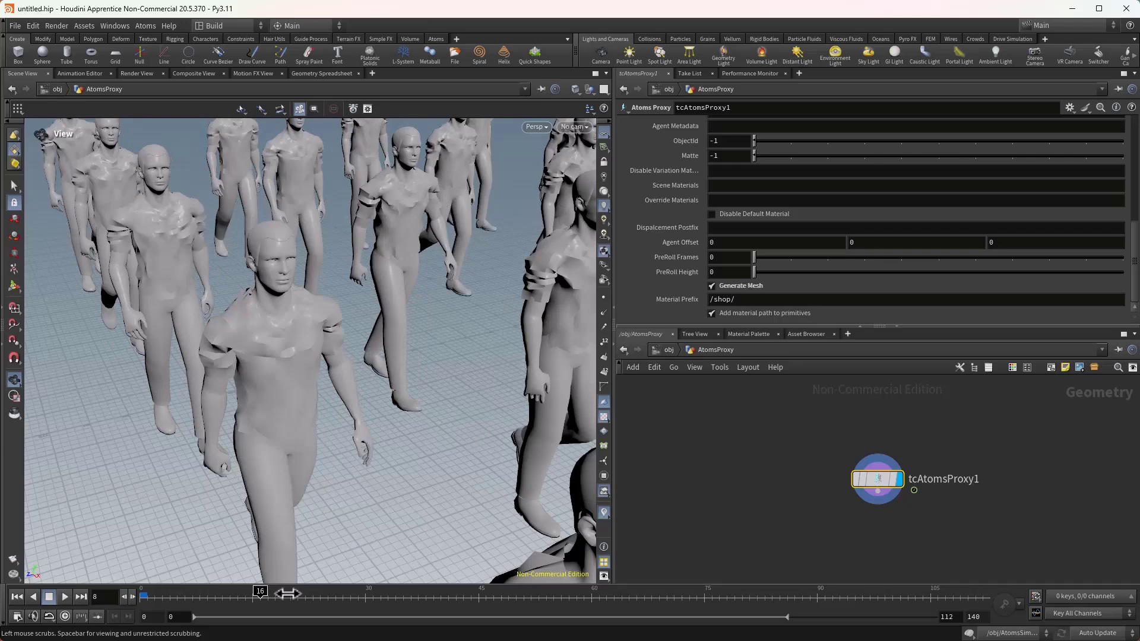
- Turn off Generate Mesh on the Atoms proxy and scrub the early frames to review the crowd's cached shirts in motion
click(712, 285)
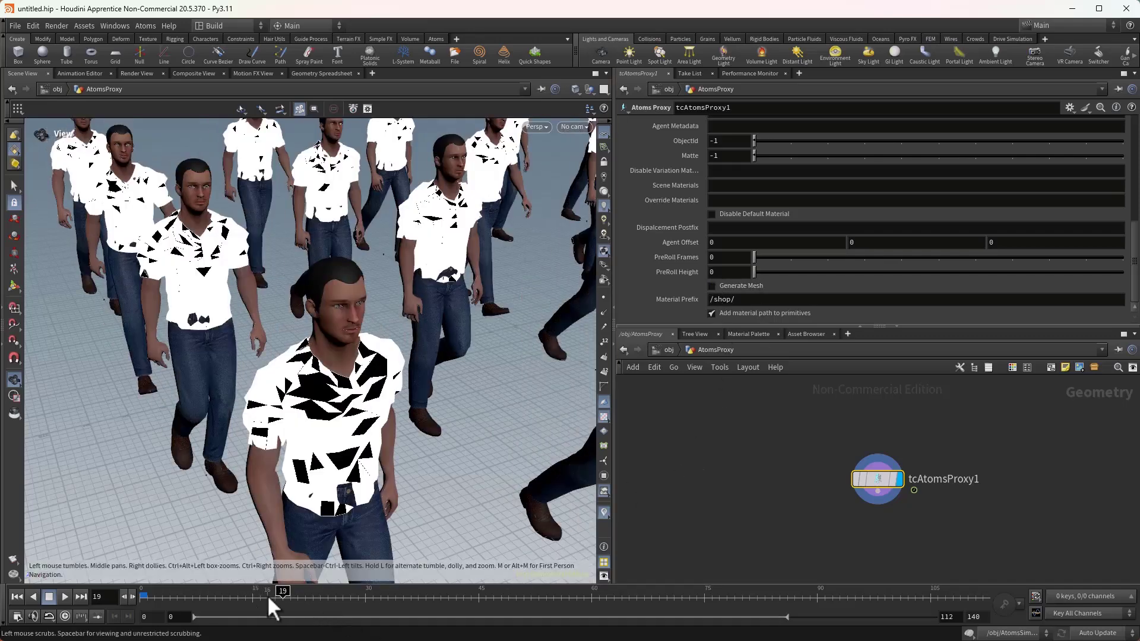
click(179, 592)
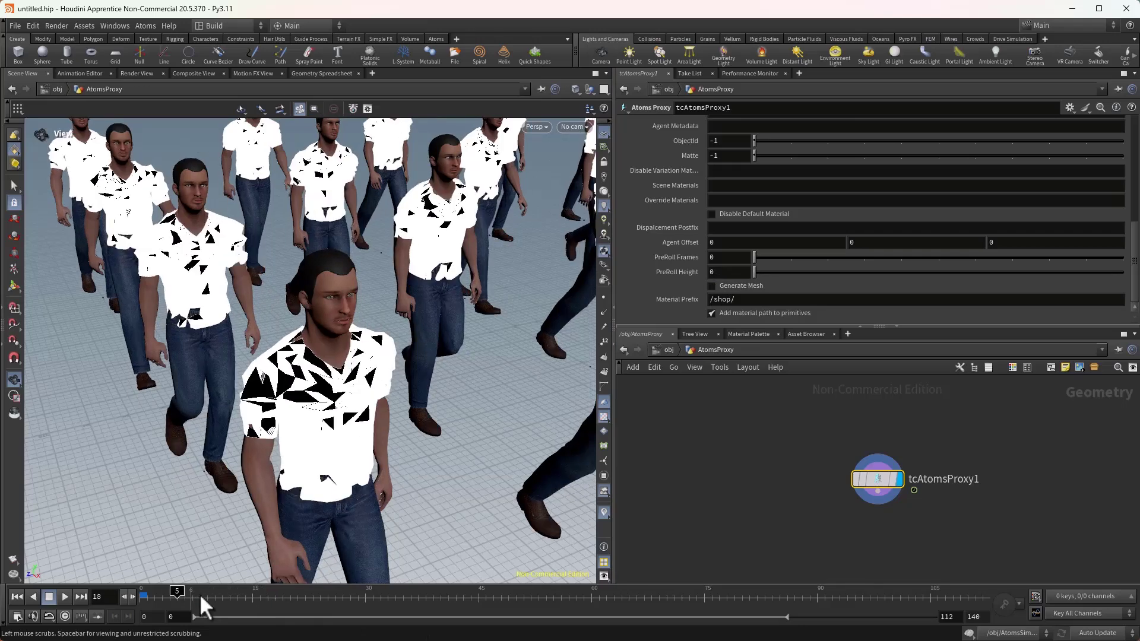
drag(176, 591, 222, 591)
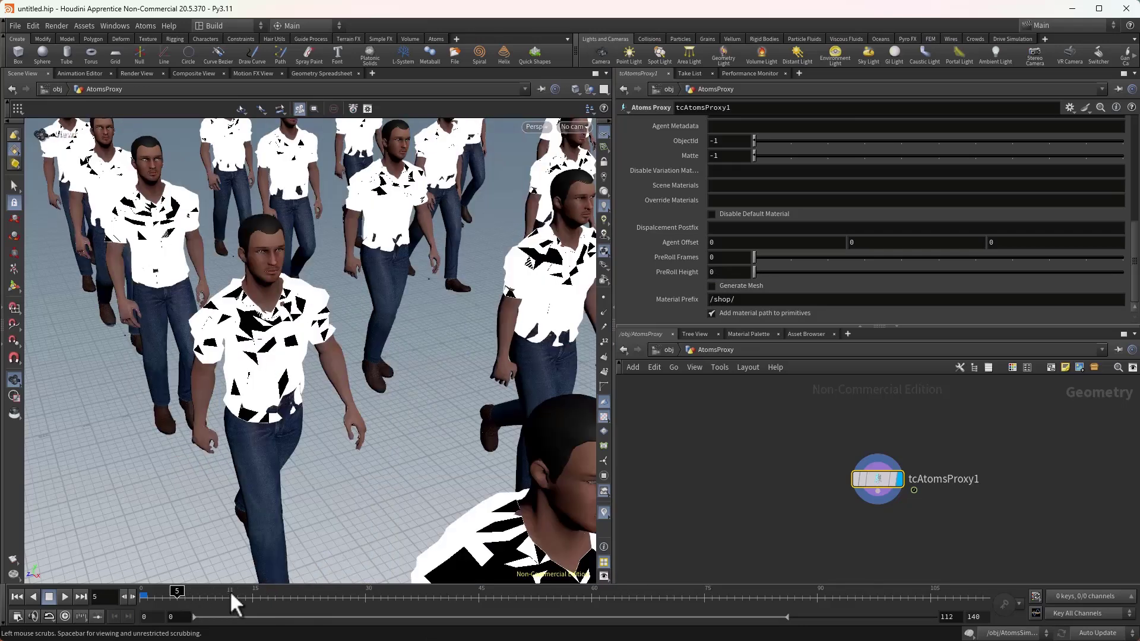